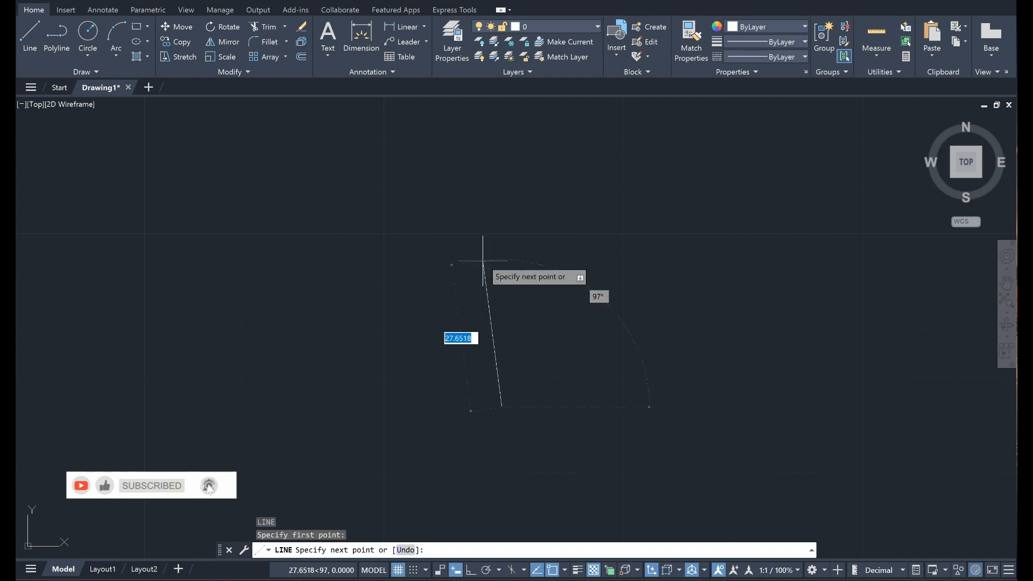
# Turn on ortho mode and draw the outline's right edge 60 units straight up from the start point.
pyautogui.click(471, 570)
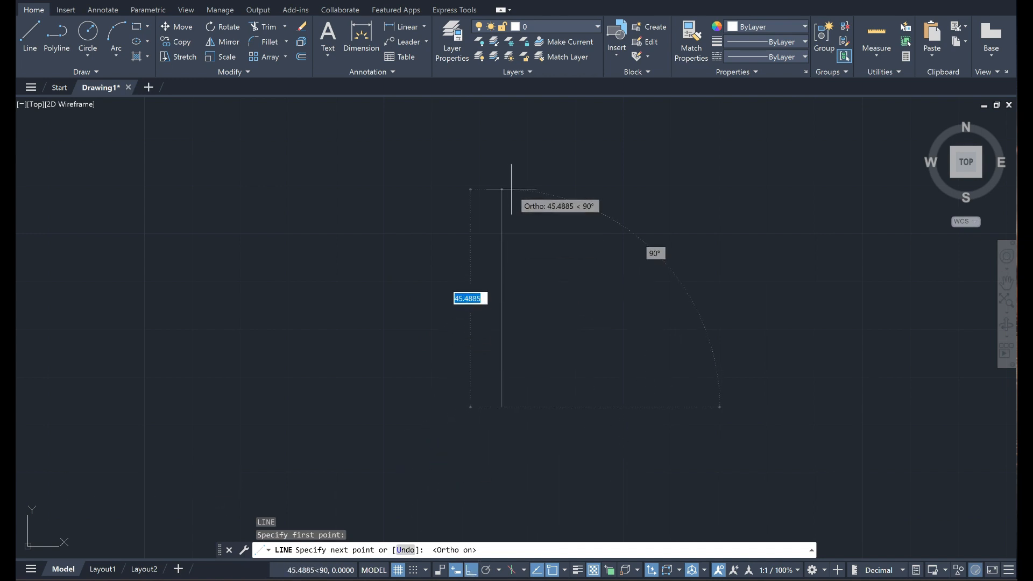
pyautogui.write('60')
pyautogui.press('Return')
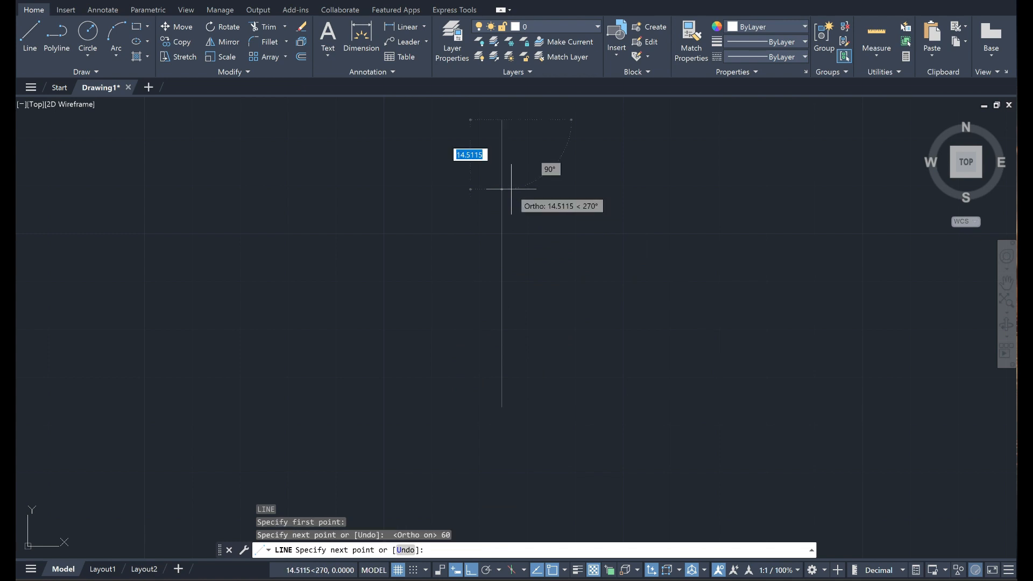
# Check the reference drawing and continue the outline 20 units left and 20 units down from the right edge's upper end.
pyautogui.hotkey('alt', 'Tab')
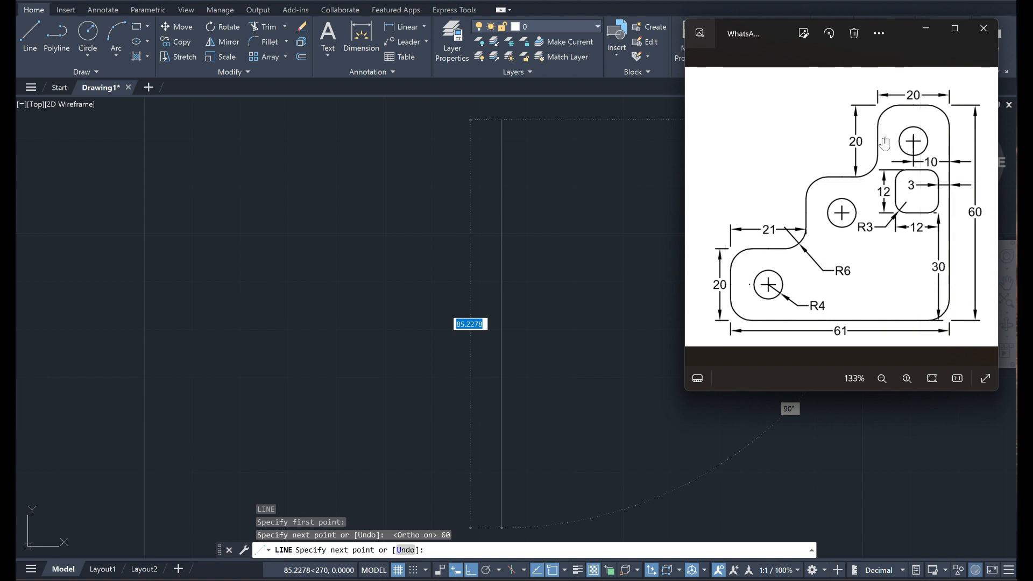
pyautogui.click(578, 205)
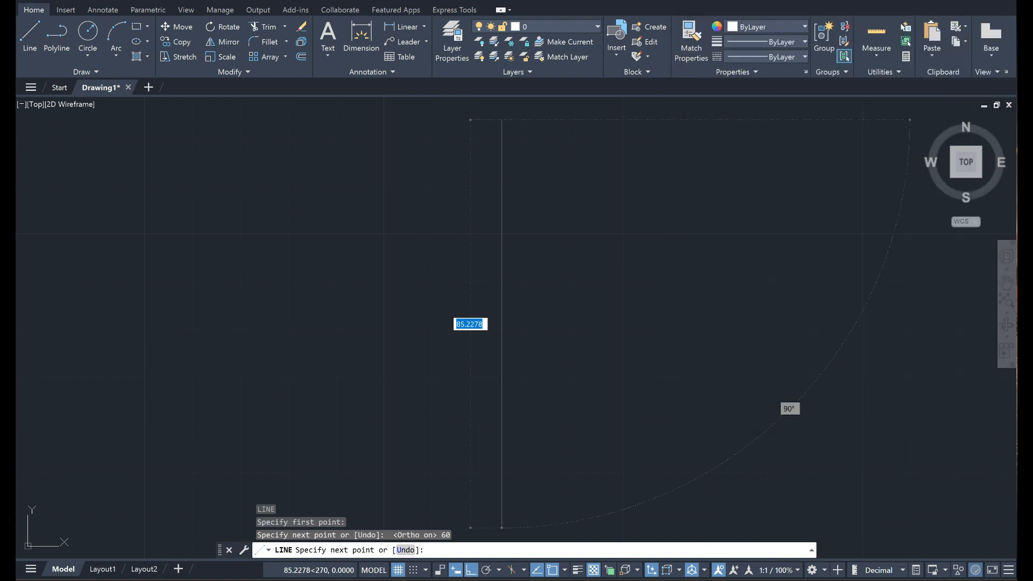
pyautogui.write('20')
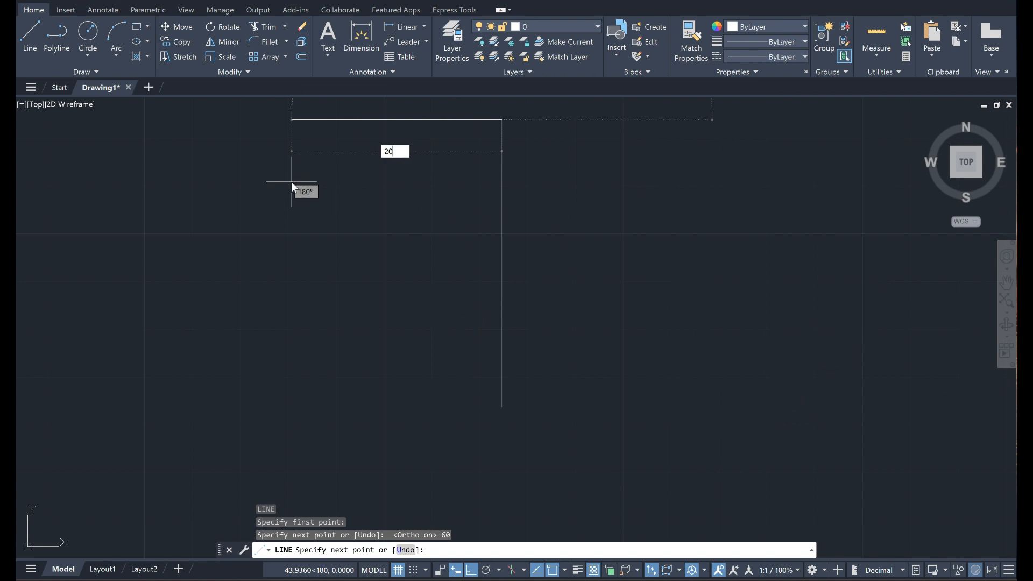
pyautogui.press('Return')
pyautogui.write('20')
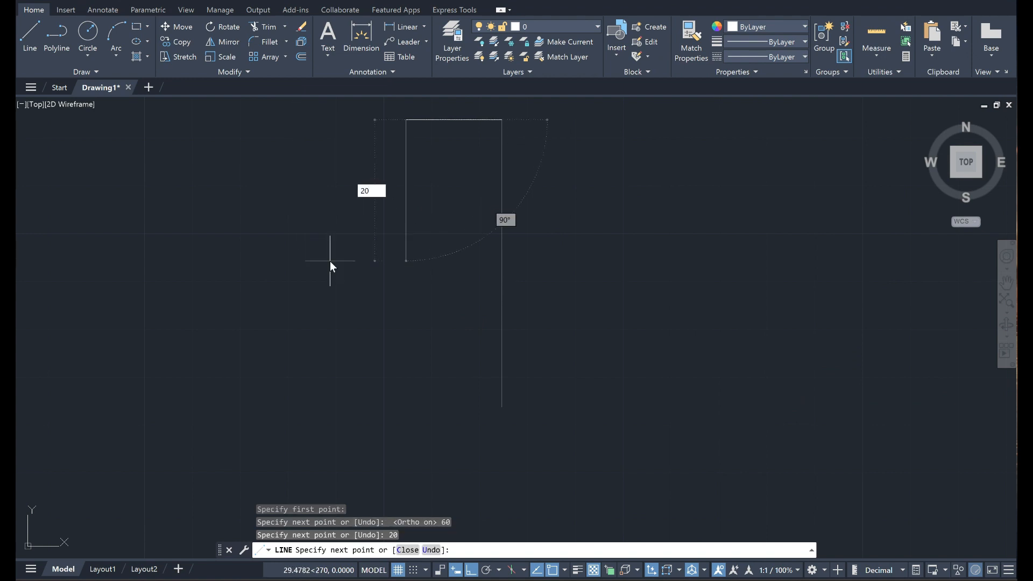
pyautogui.press('Return')
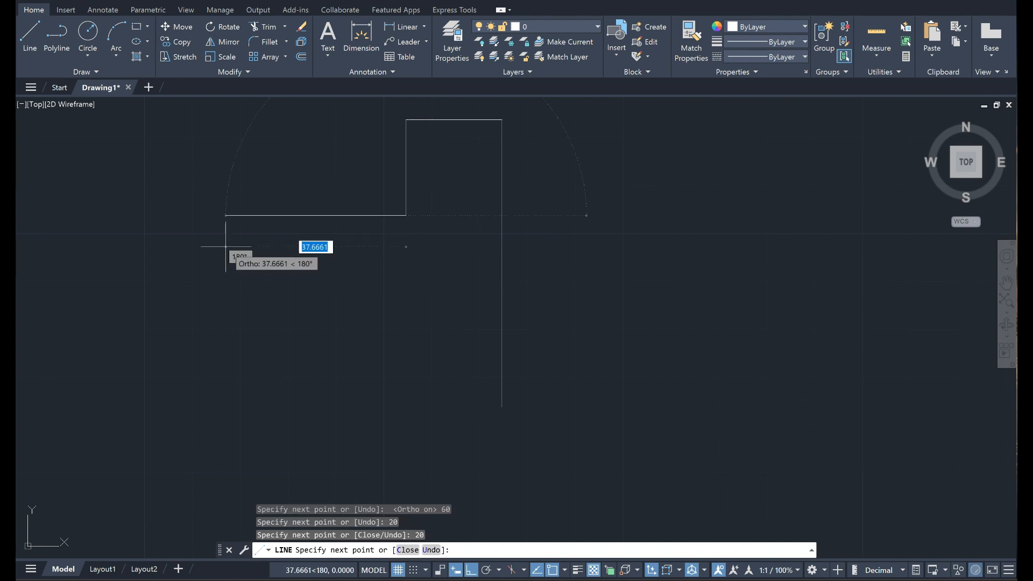
# Add the middle stair step of the outline, 20 units left and 20 units down.
pyautogui.write('20')
pyautogui.press('Return')
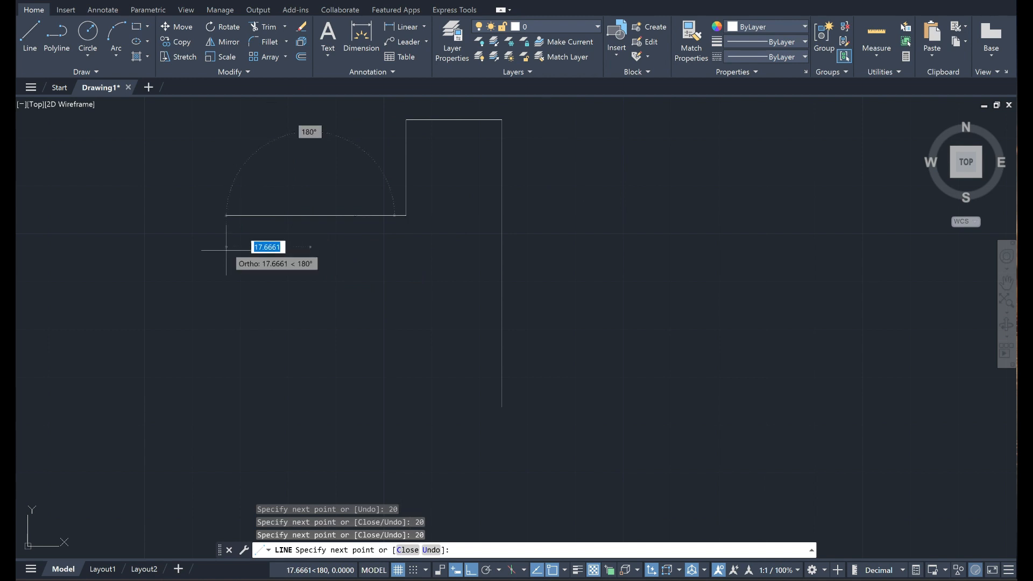
pyautogui.write('20')
pyautogui.press('Return')
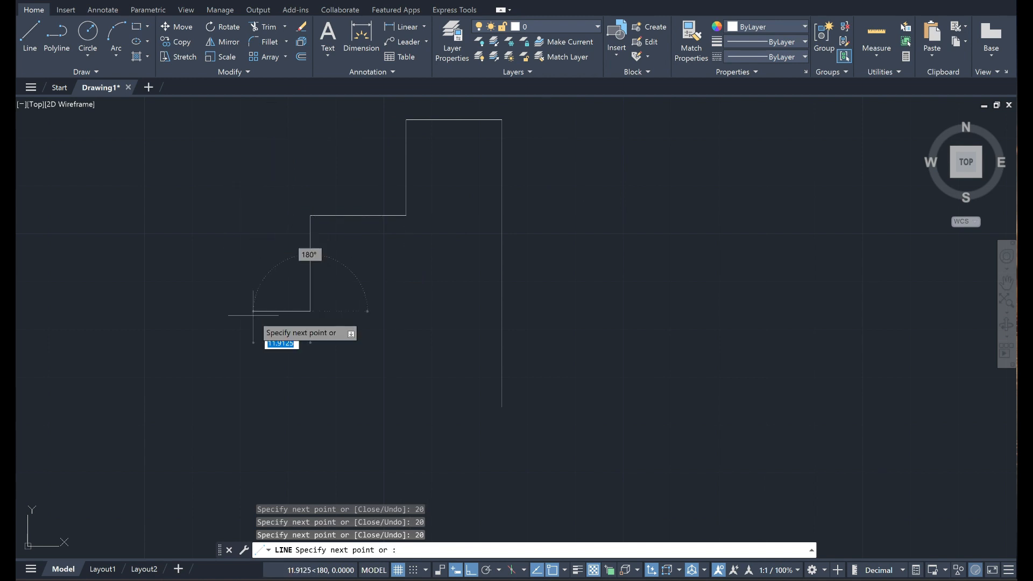
# Draw the lowest stair step 21 units left and 20 units down, and close the outline to its start point.
pyautogui.write('21')
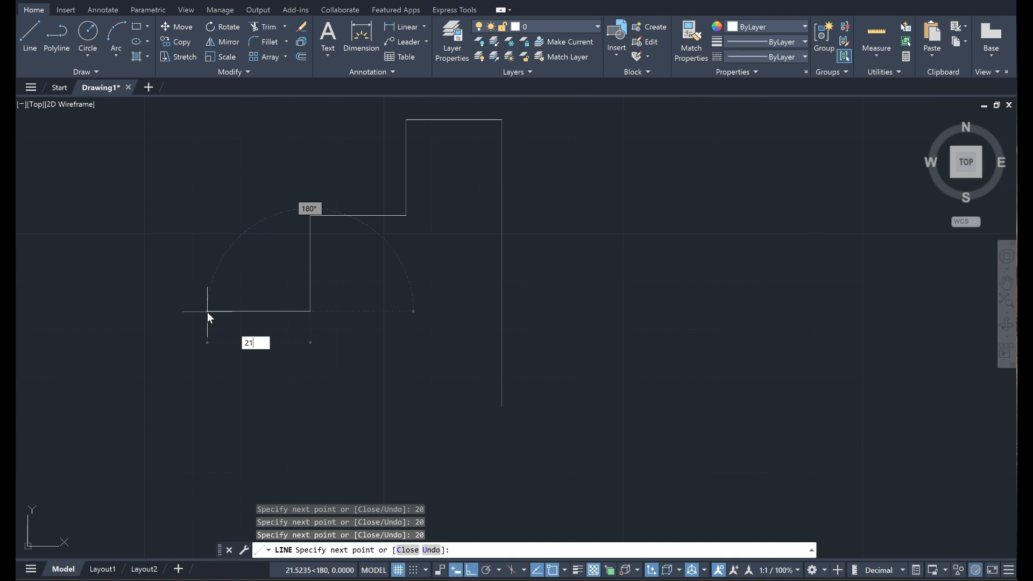
pyautogui.press('Return')
pyautogui.write('2')
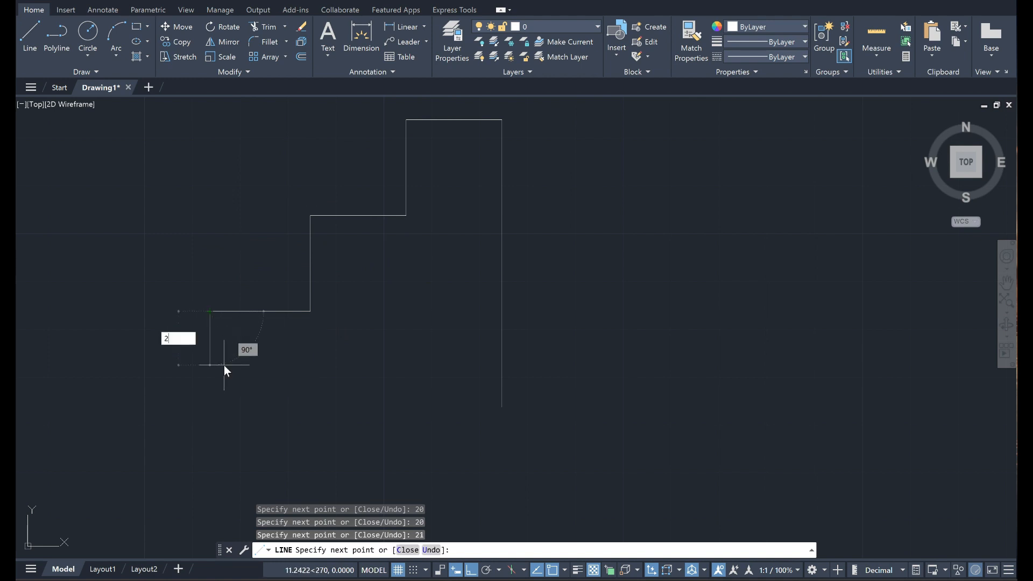
pyautogui.write('0')
pyautogui.press('Return')
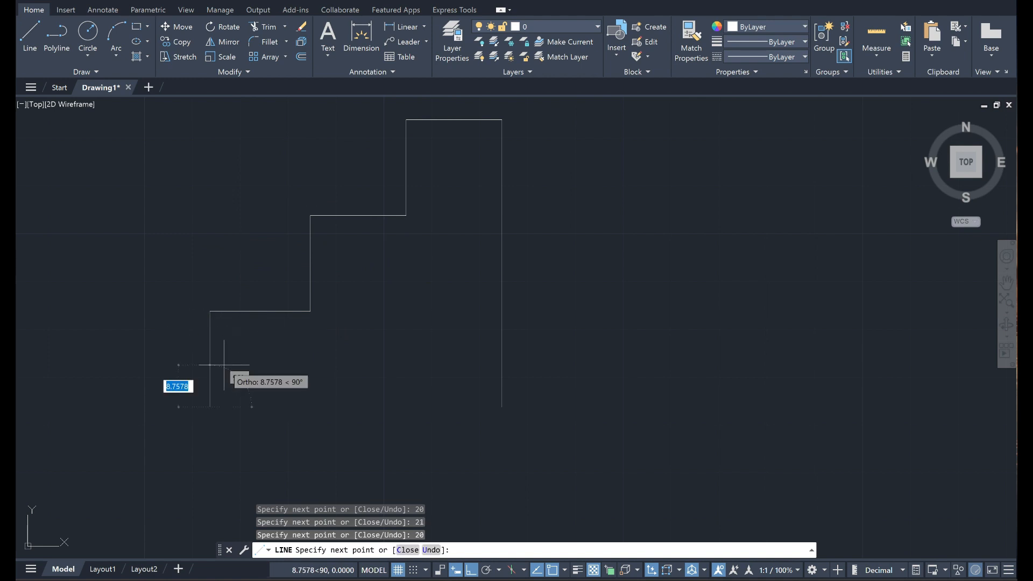
pyautogui.write('c')
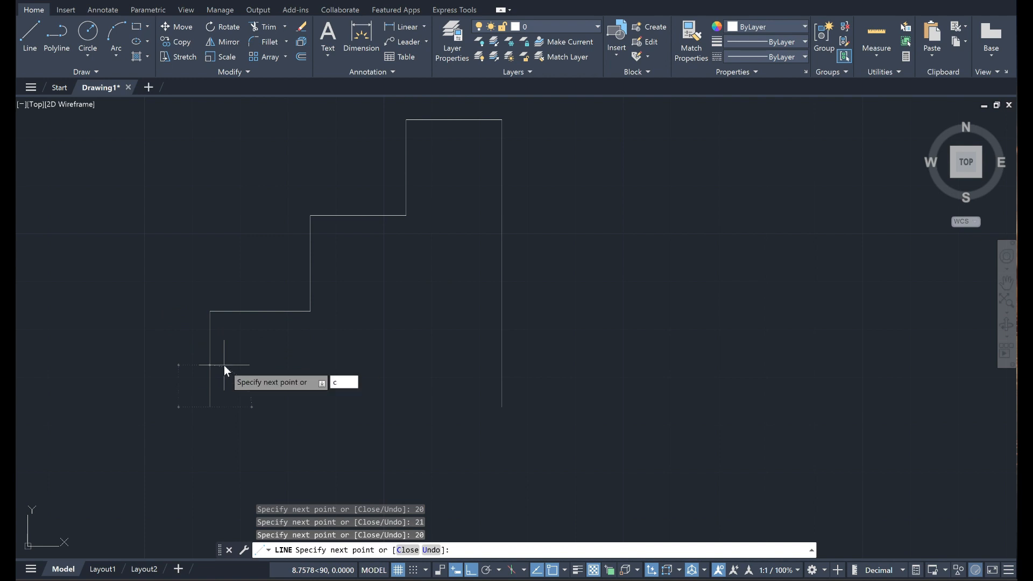
pyautogui.press('Return')
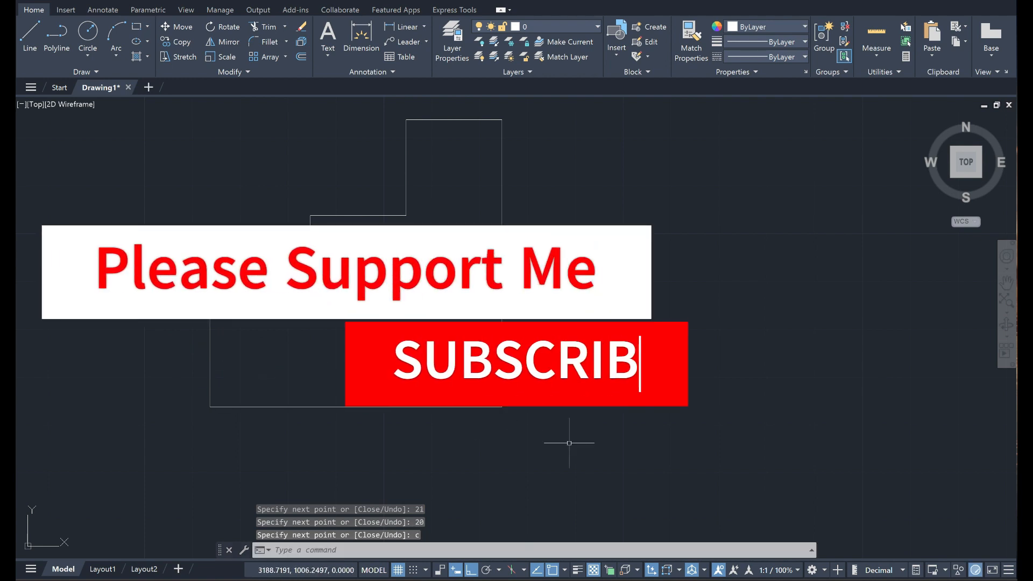
# Consult the reference drawing and fillet the outline's lower-right corner with radius 6, using the Multiple option.
pyautogui.hotkey('alt', 'Tab')
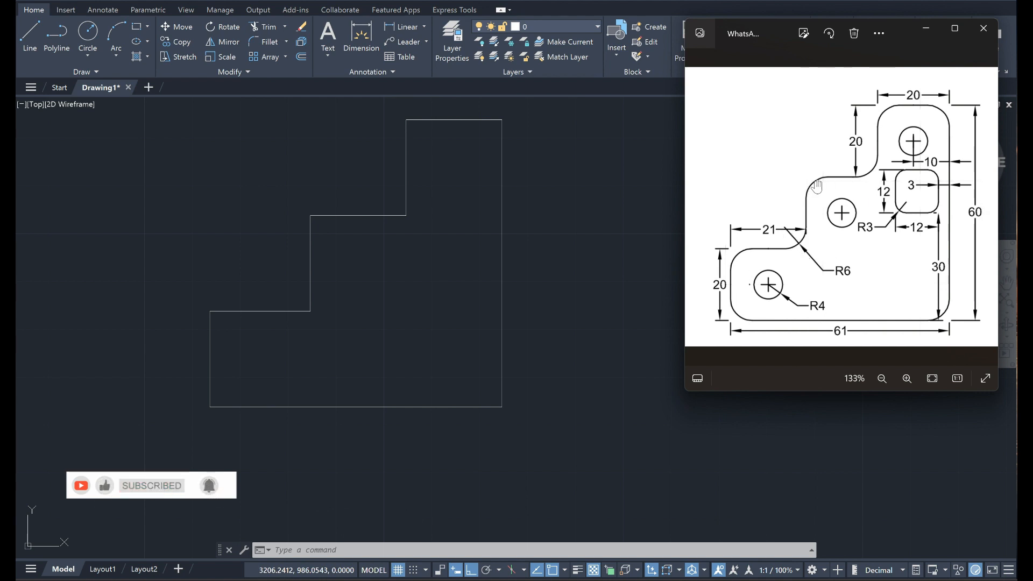
pyautogui.click(536, 209)
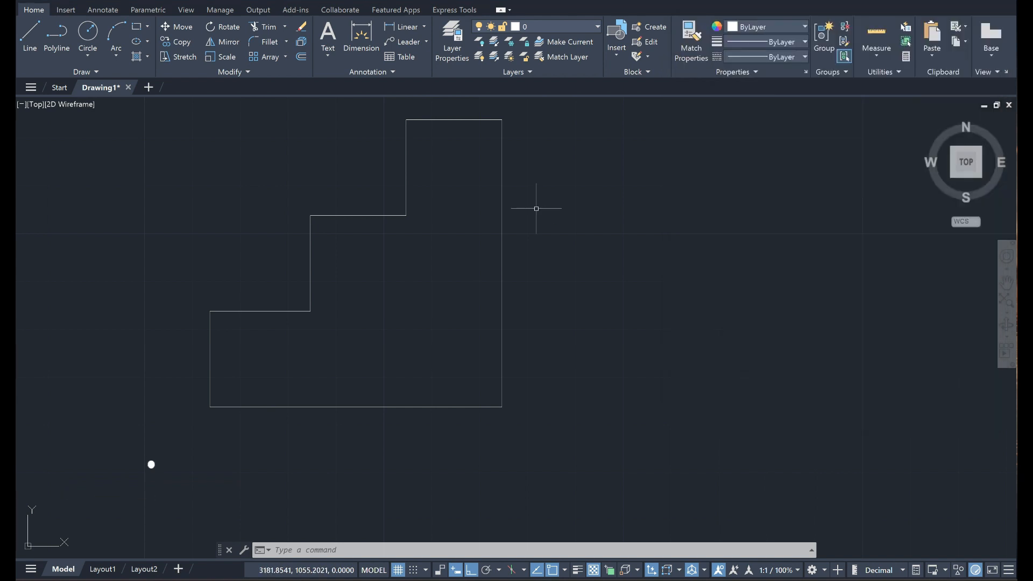
pyautogui.write('f')
pyautogui.press('Return')
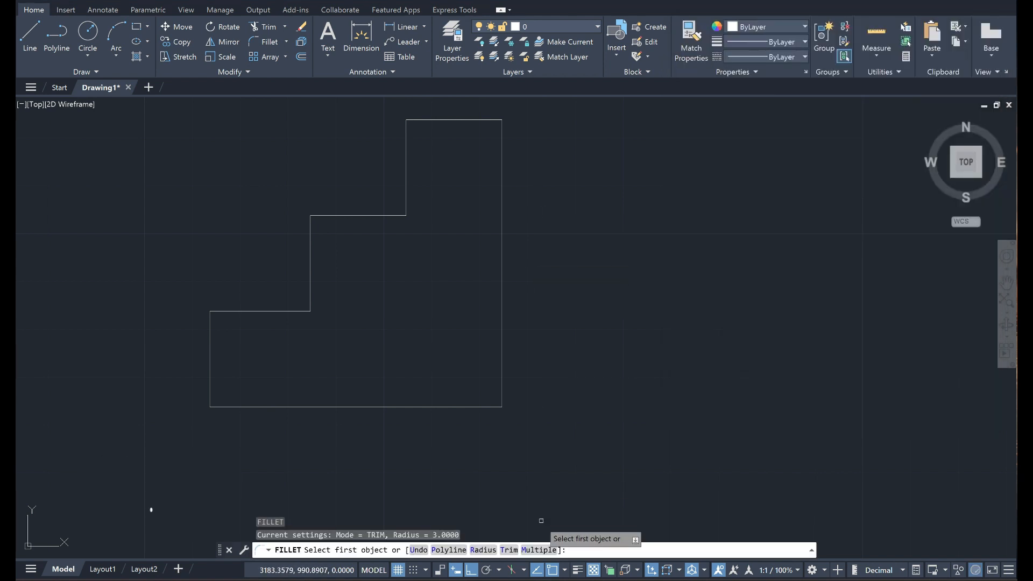
pyautogui.click(539, 550)
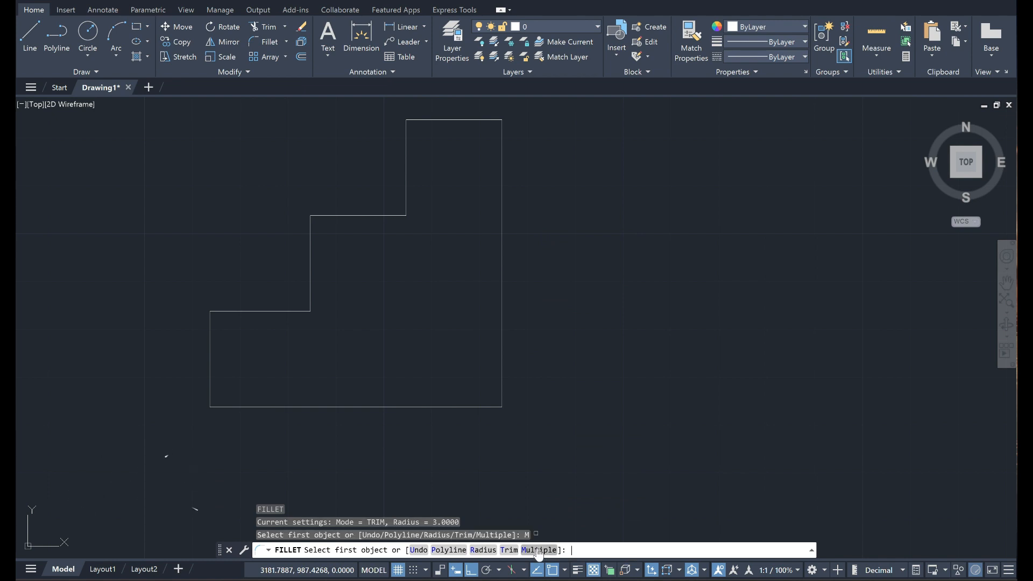
pyautogui.click(483, 550)
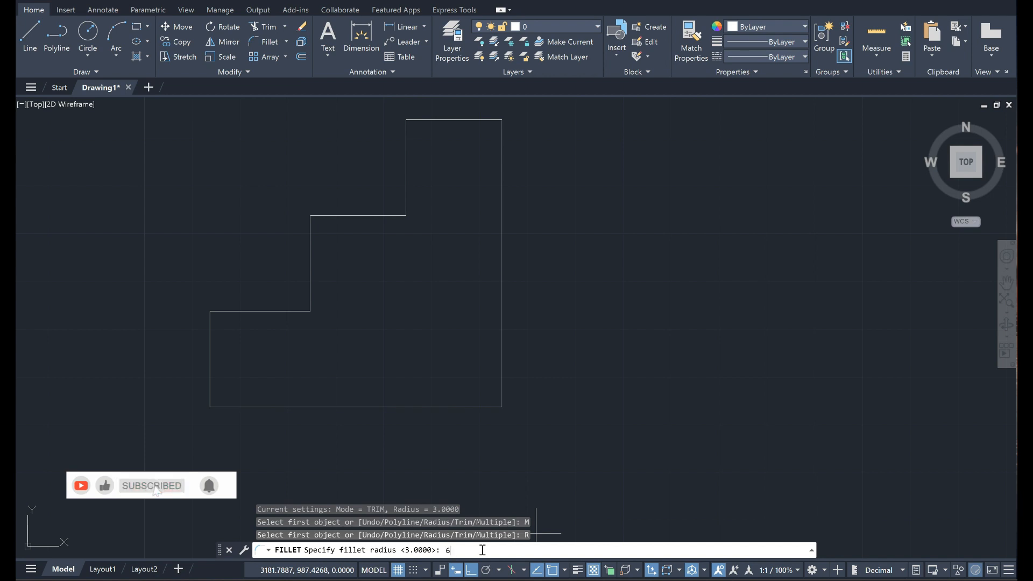
pyautogui.write('6')
pyautogui.press('Return')
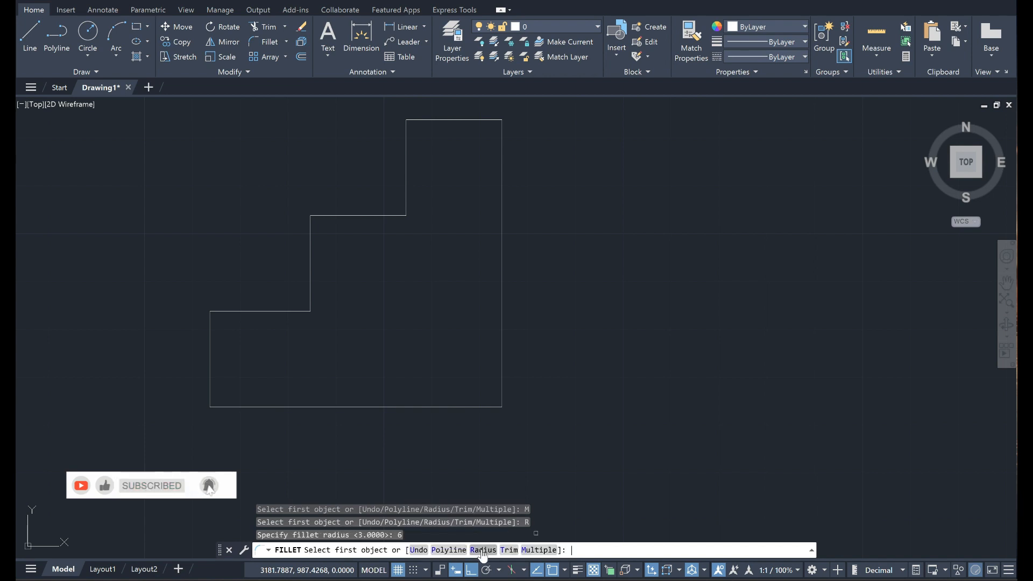
pyautogui.click(485, 407)
pyautogui.click(501, 385)
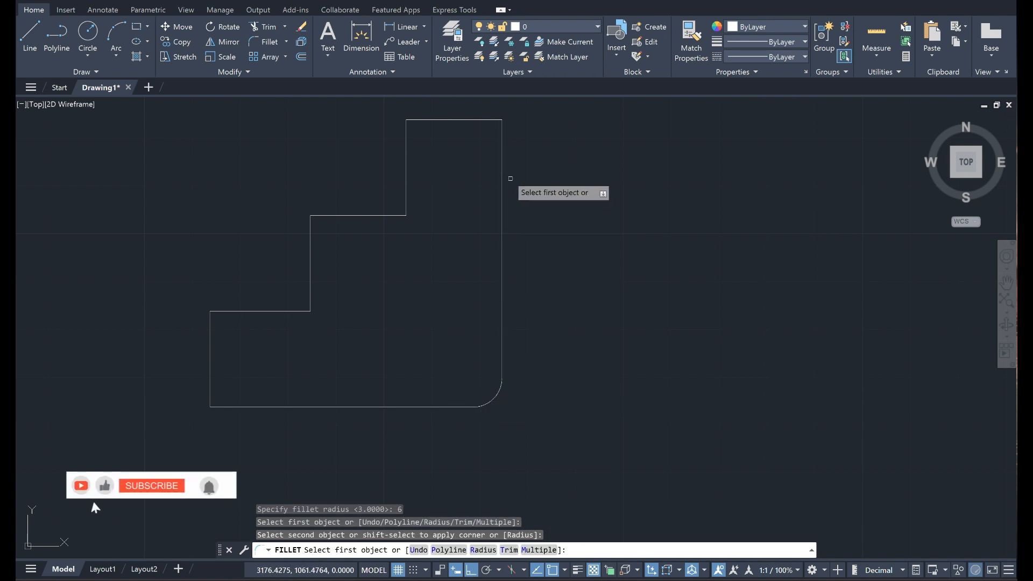
# Fillet both corners of the outline's 20-unit top edge with the radius of 6.
pyautogui.click(502, 166)
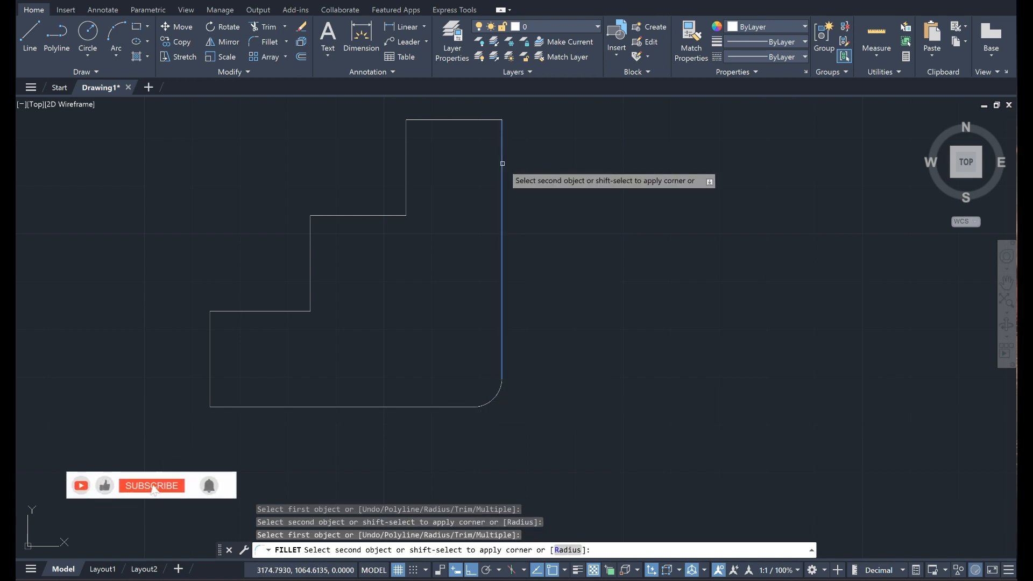
pyautogui.click(475, 120)
pyautogui.click(418, 120)
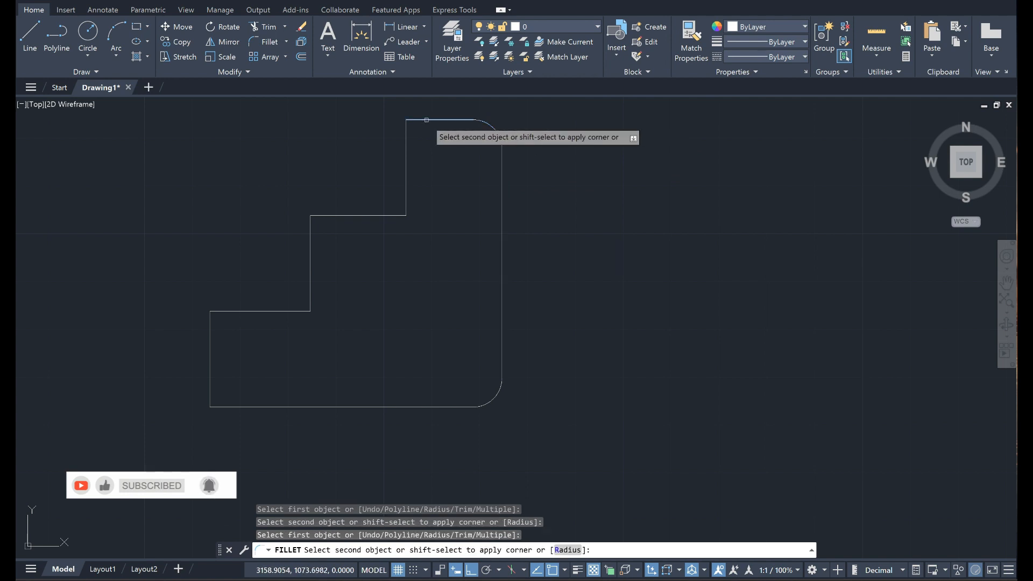
pyautogui.click(406, 173)
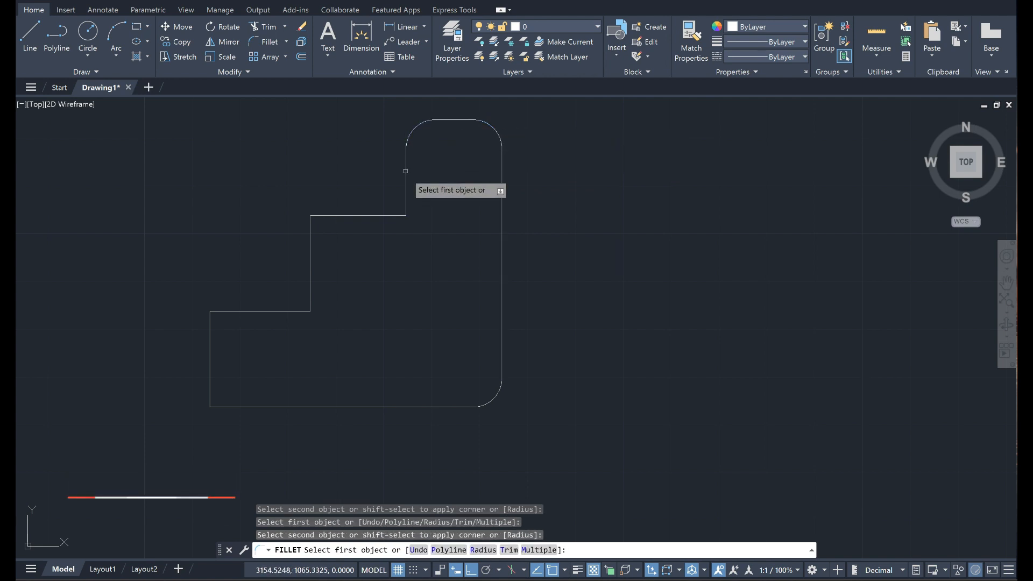
# Fillet the inner corner below the top block and the outer corner of the middle stair step with radius 6.
pyautogui.click(406, 200)
pyautogui.click(392, 215)
pyautogui.click(388, 215)
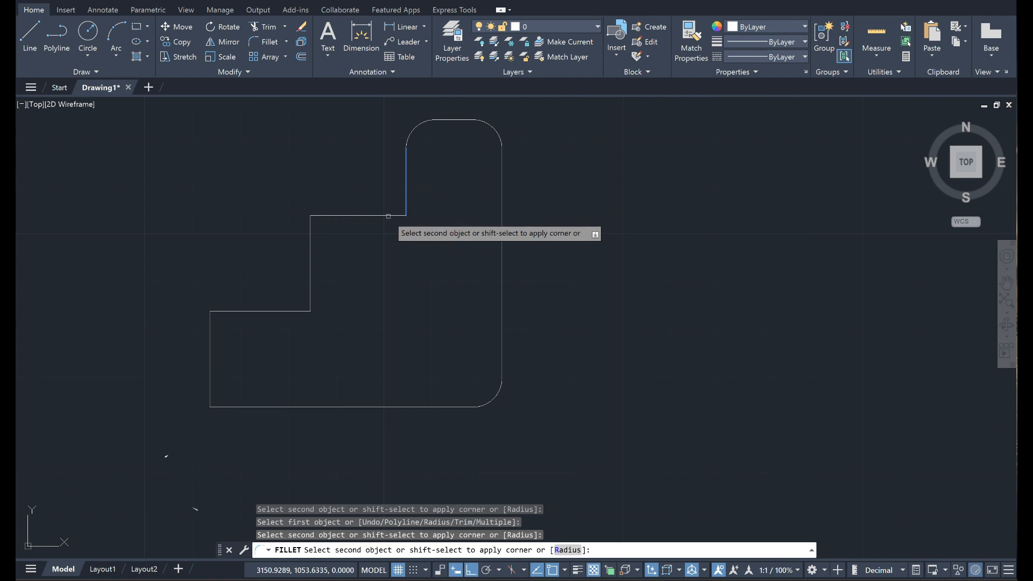
pyautogui.click(389, 215)
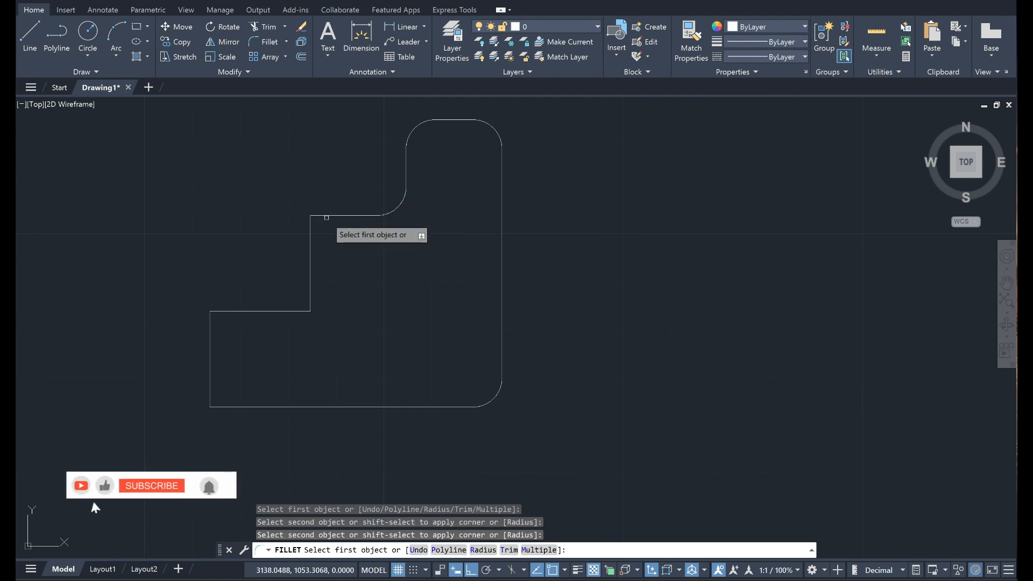
pyautogui.click(330, 215)
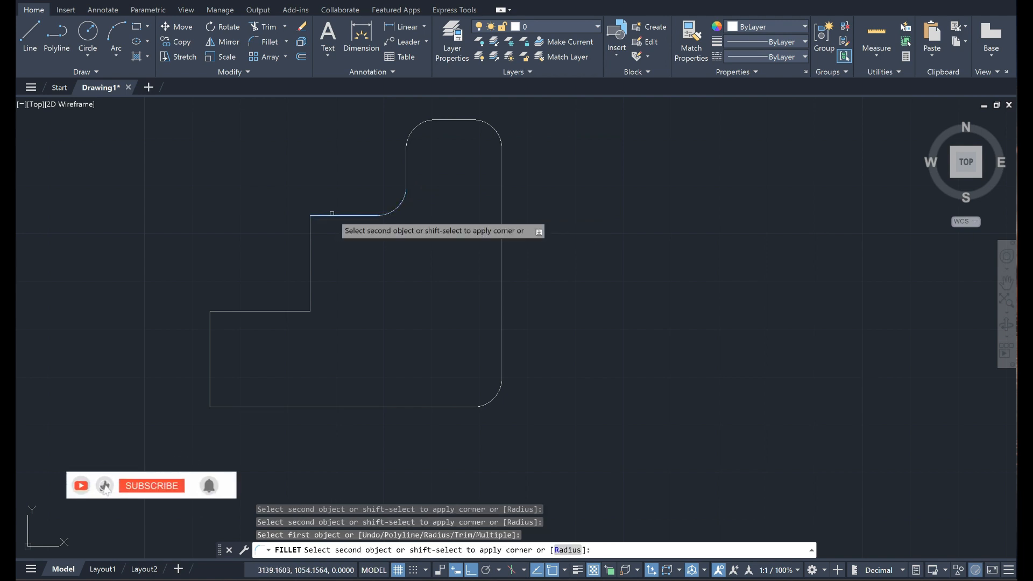
pyautogui.click(311, 241)
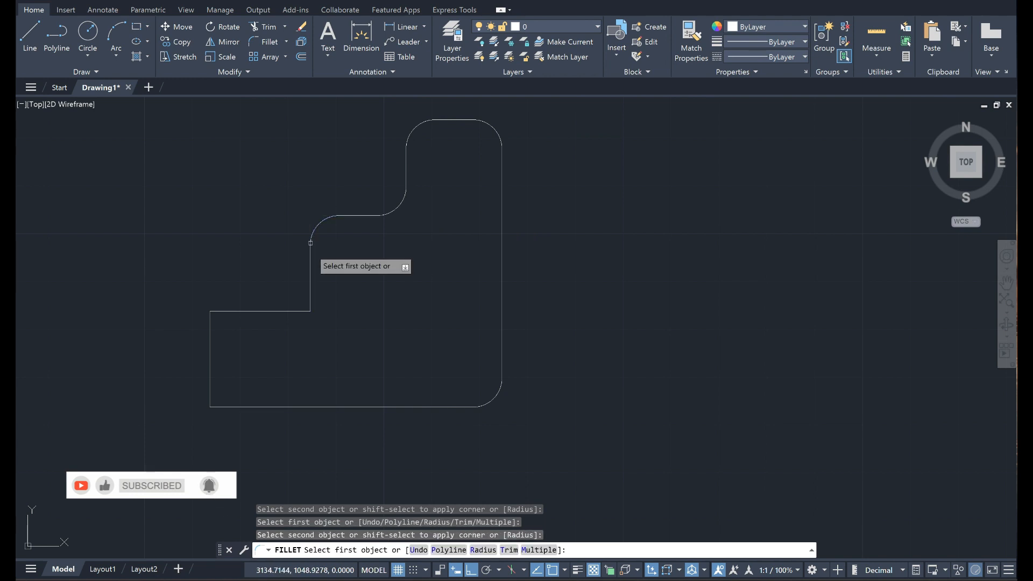
# Fillet the lower inner corner and both left-side corners of the lowest stair step with radius 6, and end the Fillet command.
pyautogui.click(286, 314)
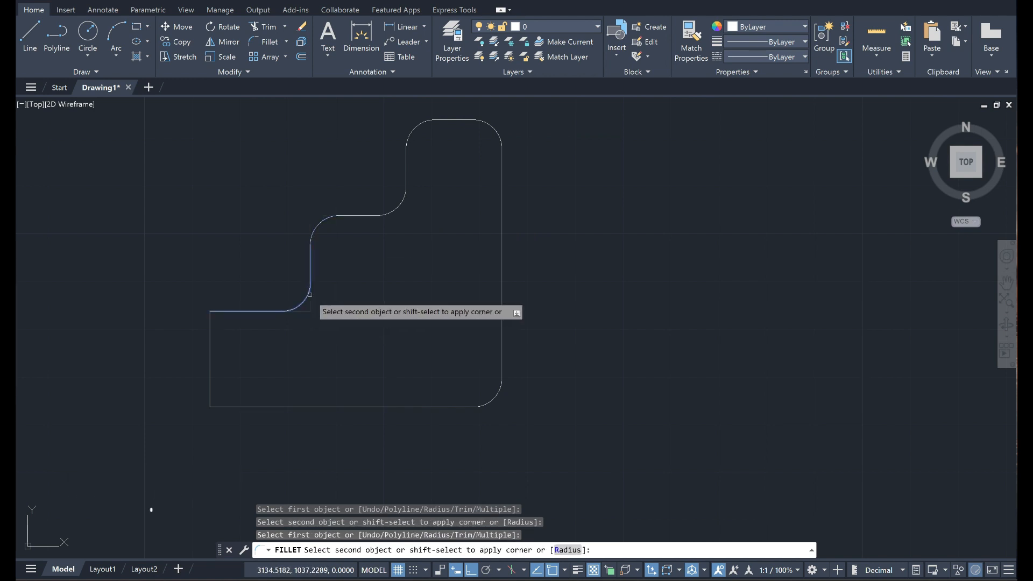
pyautogui.click(310, 296)
pyautogui.click(215, 313)
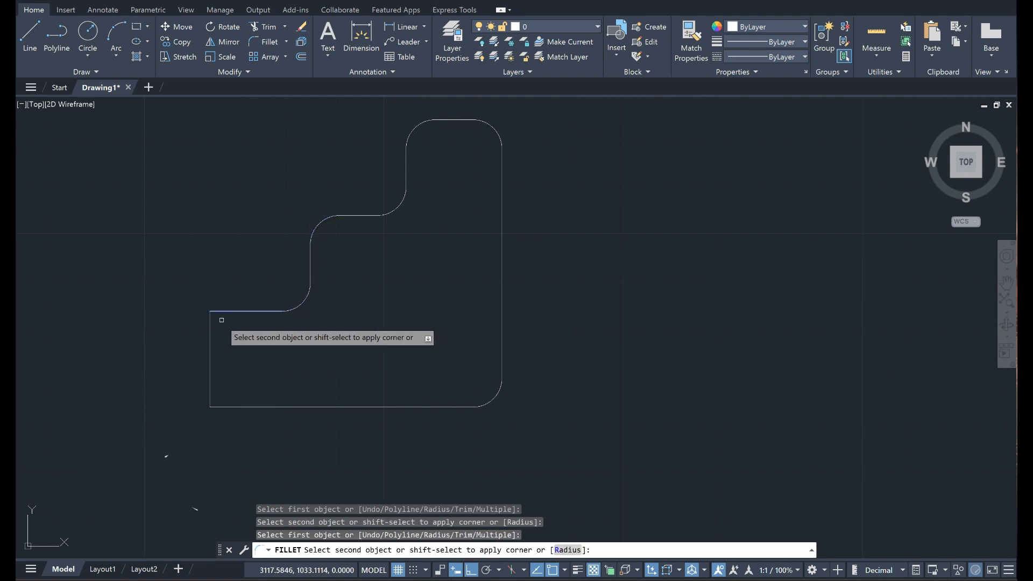
pyautogui.click(211, 335)
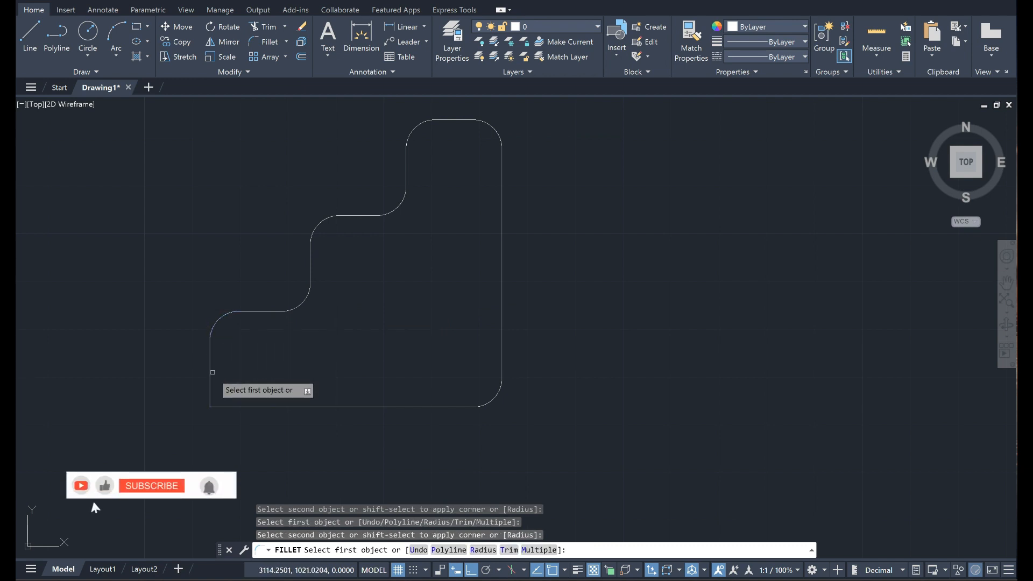
pyautogui.click(210, 373)
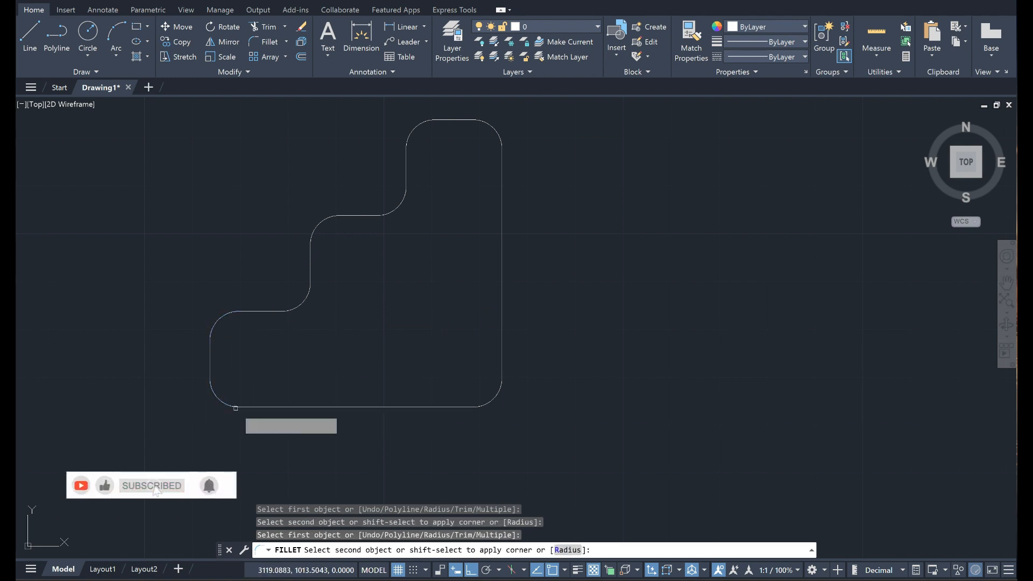
pyautogui.click(238, 408)
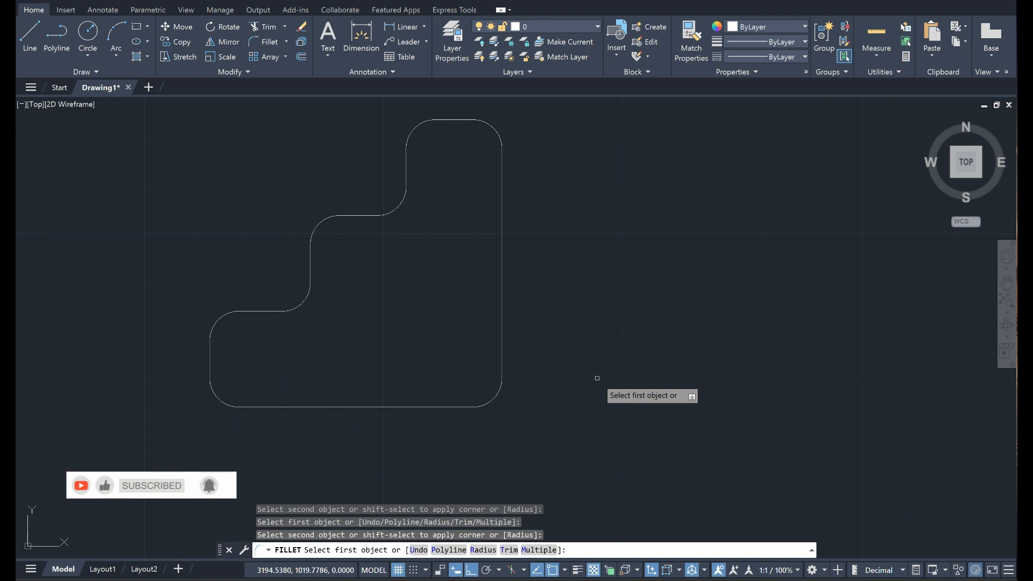
pyautogui.press('Escape')
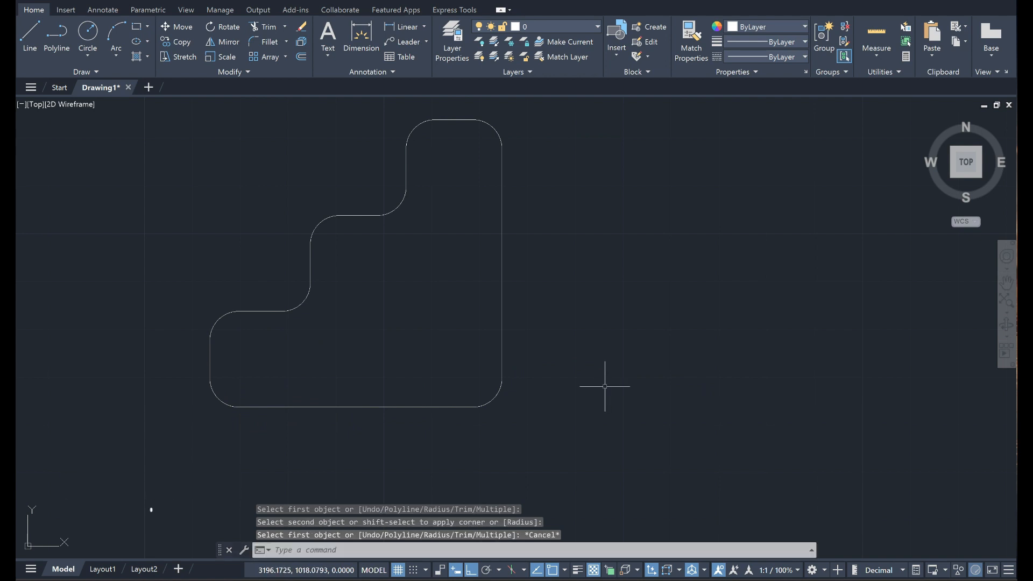
# Consult the reference drawing and draw a circle of radius 4 in the empty space to the upper left of the stepped outline.
pyautogui.hotkey('alt', 'Tab')
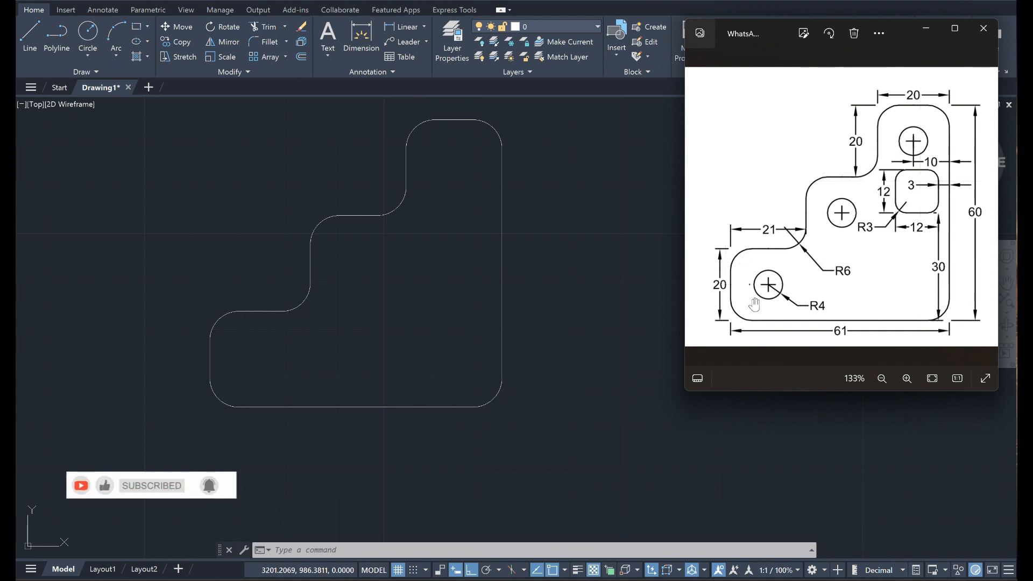
pyautogui.hotkey('alt', 'Tab')
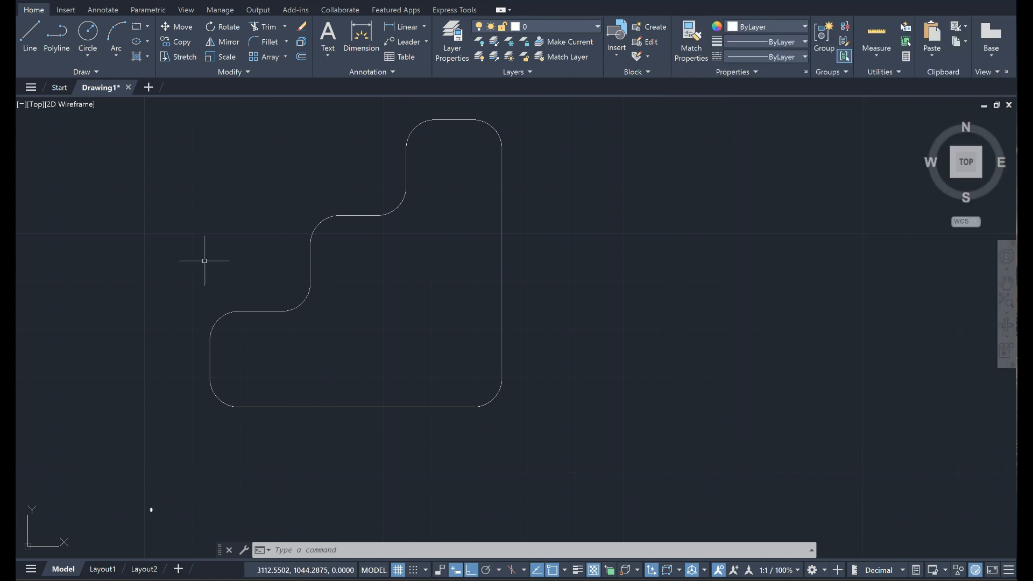
pyautogui.write('c')
pyautogui.press('Return')
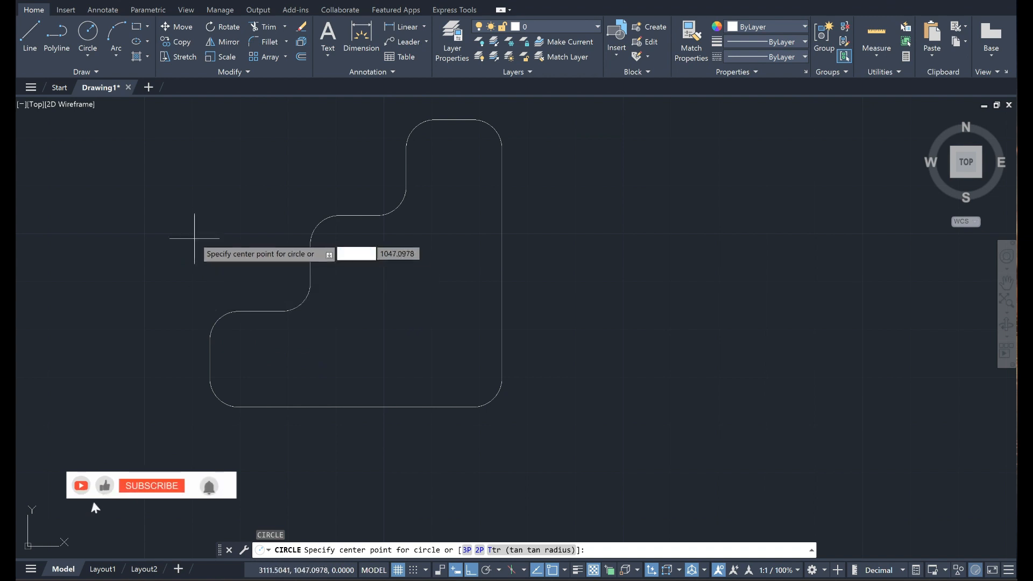
pyautogui.hotkey('alt', 'Tab')
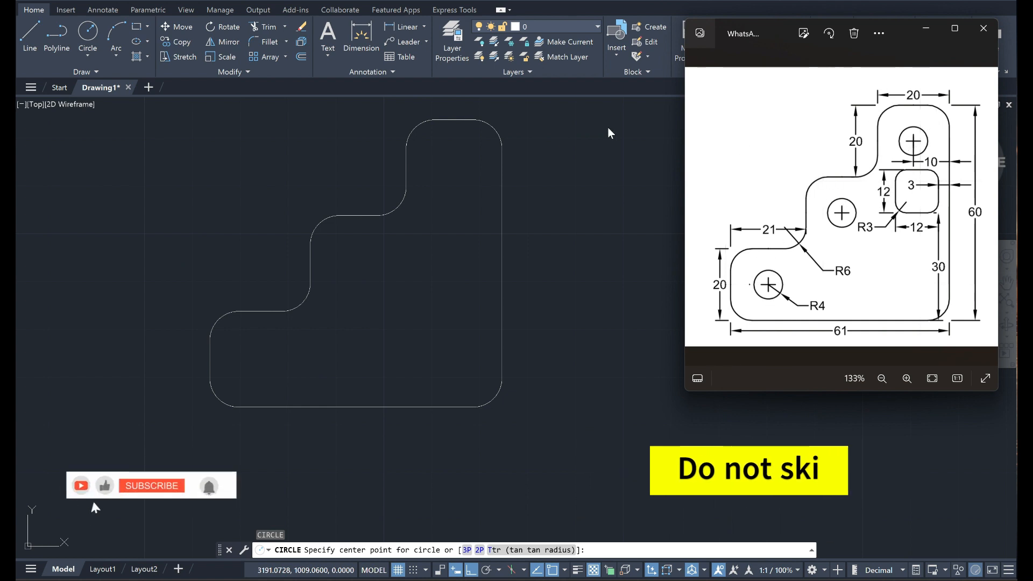
pyautogui.hotkey('alt', 'Tab')
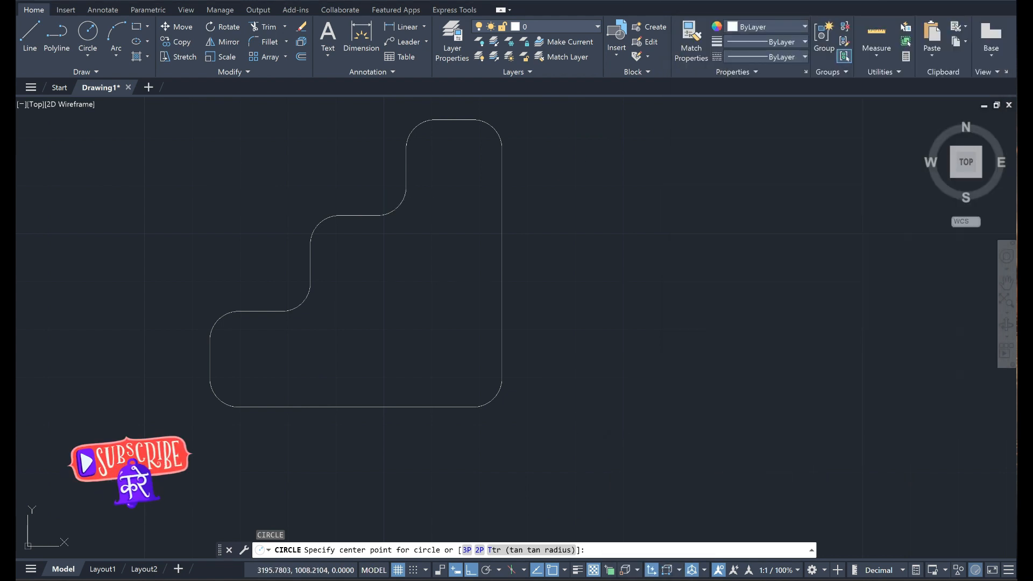
pyautogui.hotkey('alt', 'Tab')
pyautogui.hotkey('alt', 'Tab')
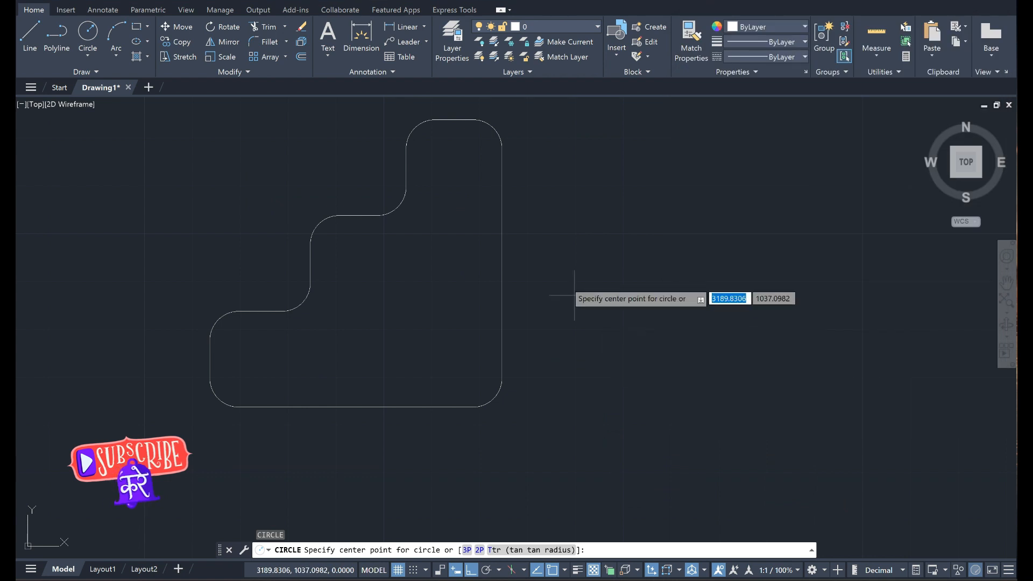
pyautogui.click(173, 180)
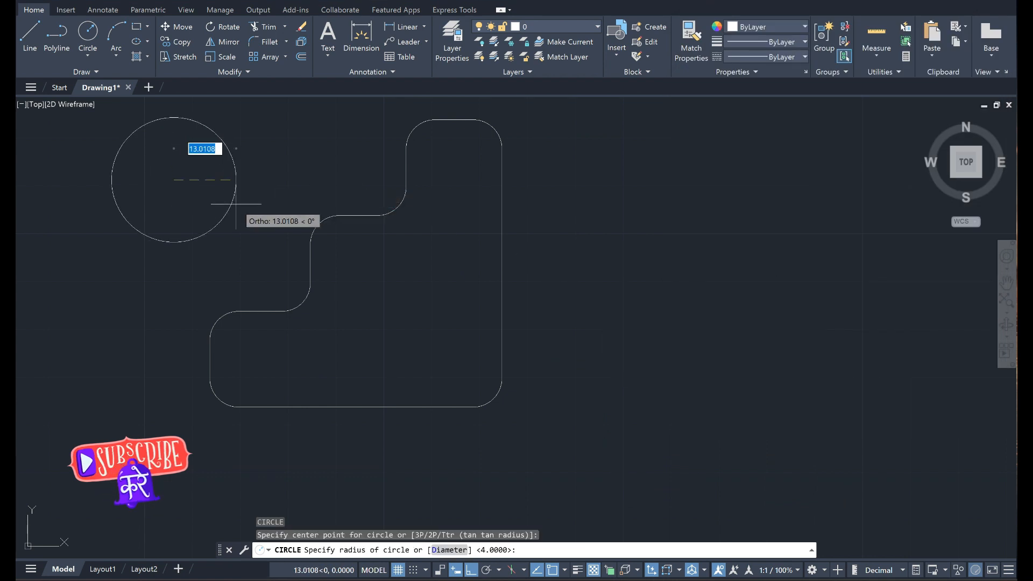
pyautogui.write('4')
pyautogui.press('Return')
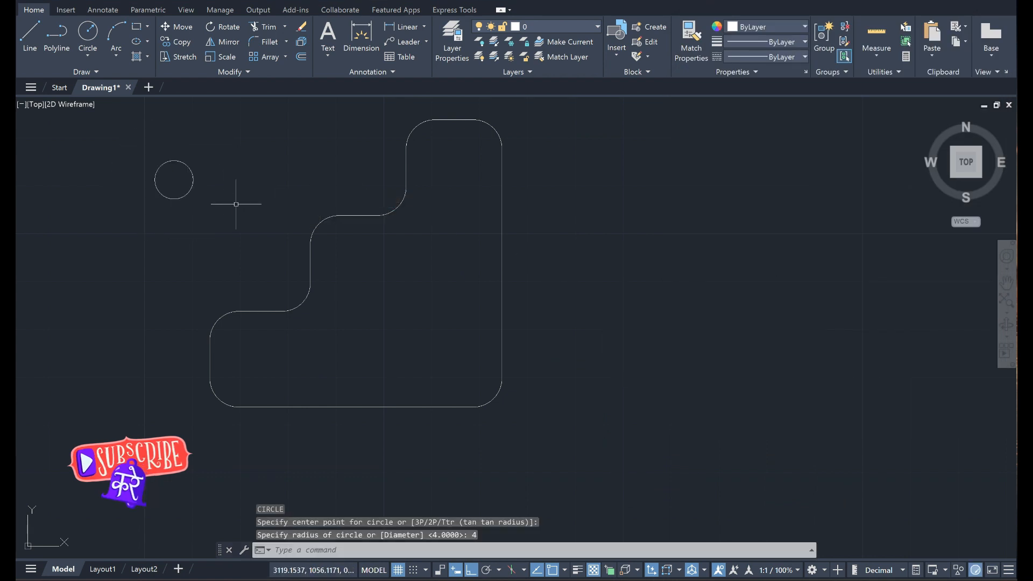
# With Ortho off, copy the circle by its centre into the lowest and middle stair steps, aligned with their edge midpoints, and delete the original.
pyautogui.click(171, 41)
pyautogui.click(191, 187)
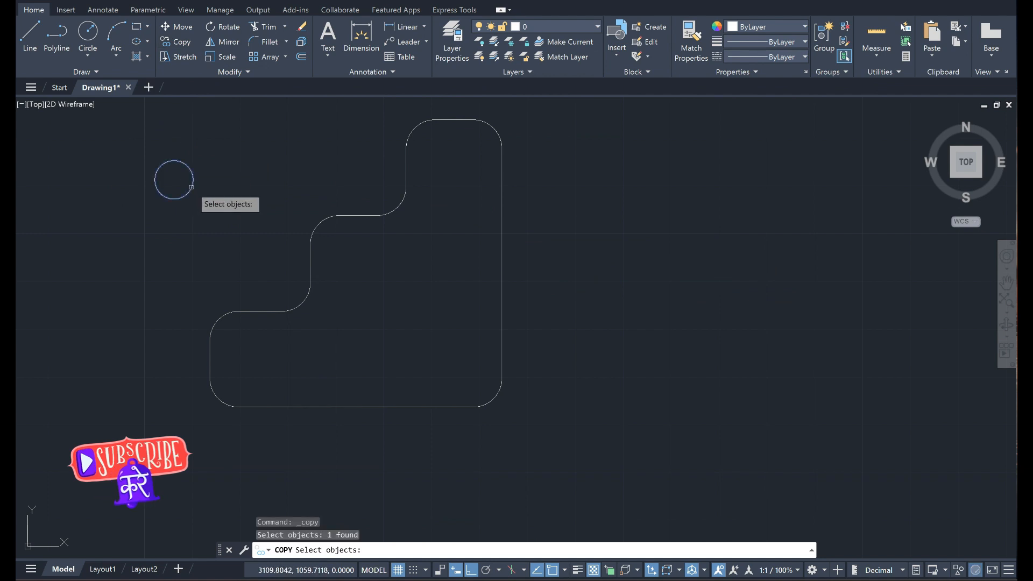
pyautogui.press('Return')
pyautogui.click(173, 179)
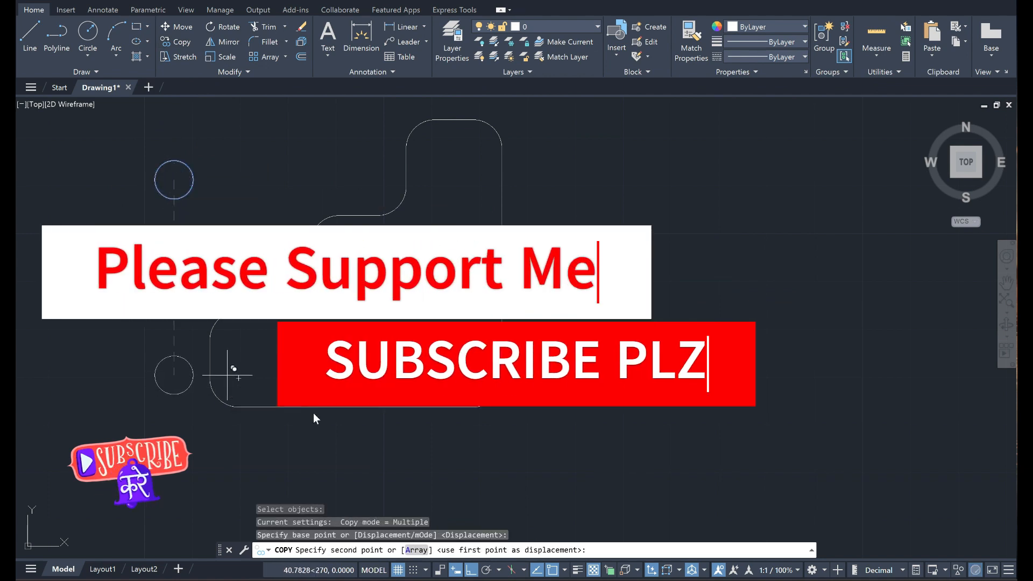
pyautogui.press('F8')
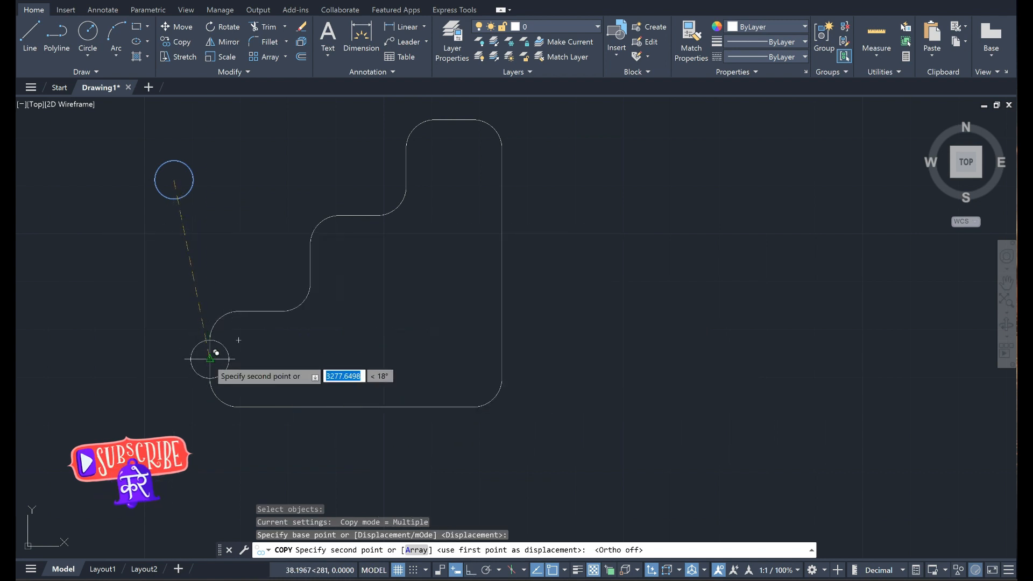
pyautogui.click(268, 353)
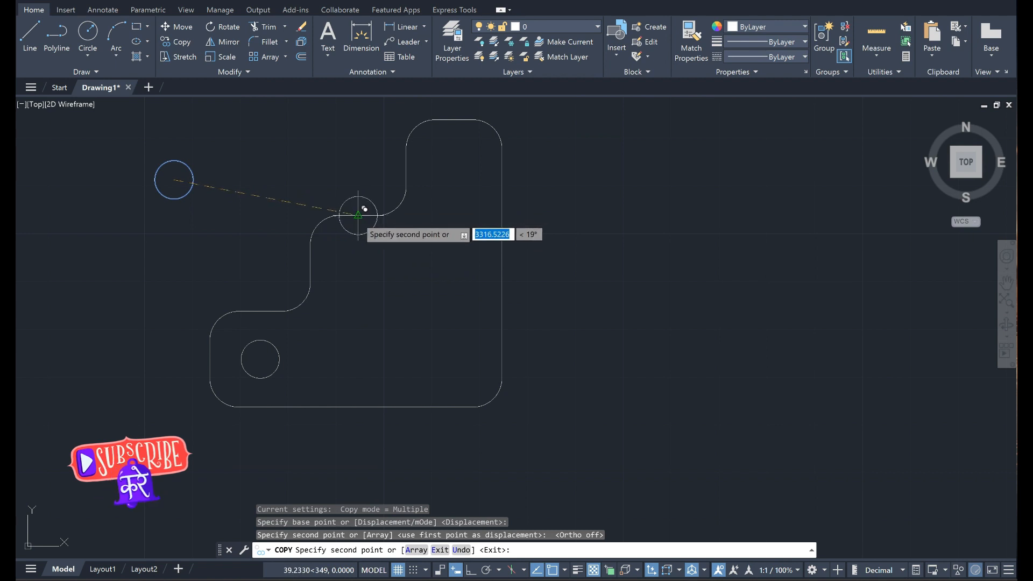
pyautogui.click(358, 263)
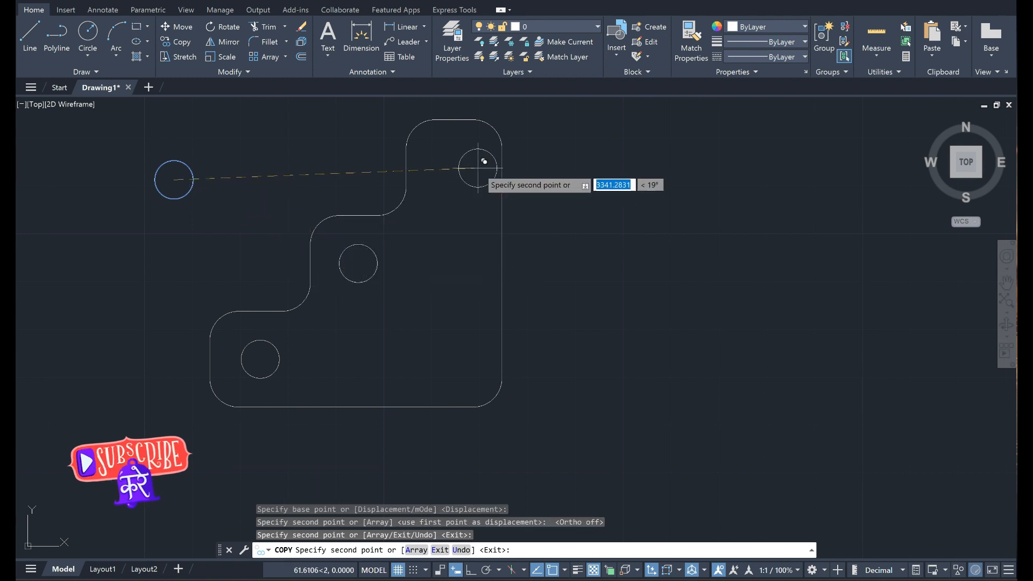
pyautogui.press('Escape')
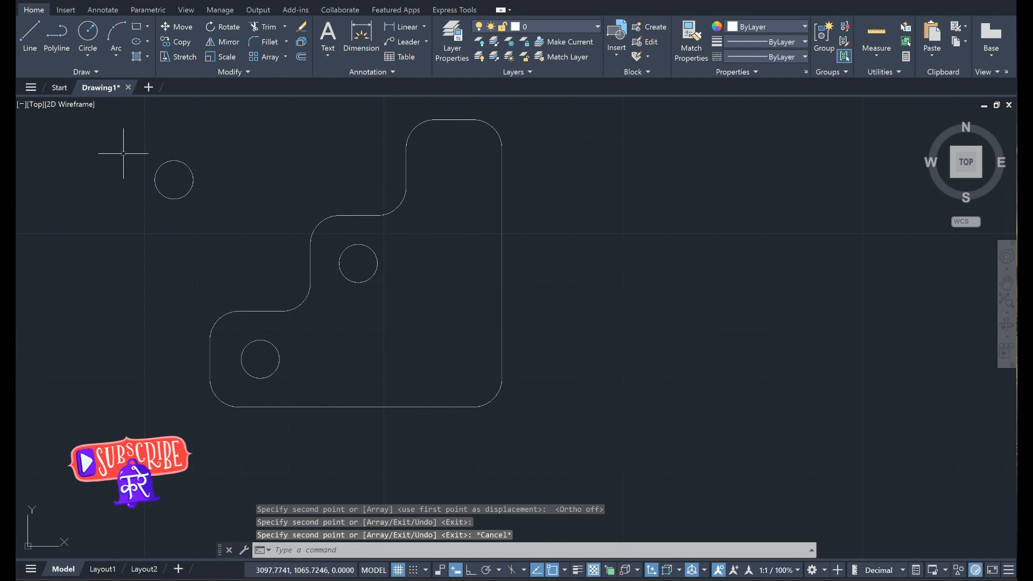
pyautogui.moveTo(106, 128)
pyautogui.mouseDown()
pyautogui.moveTo(295, 188)
pyautogui.moveTo(116, 230)
pyautogui.mouseUp()
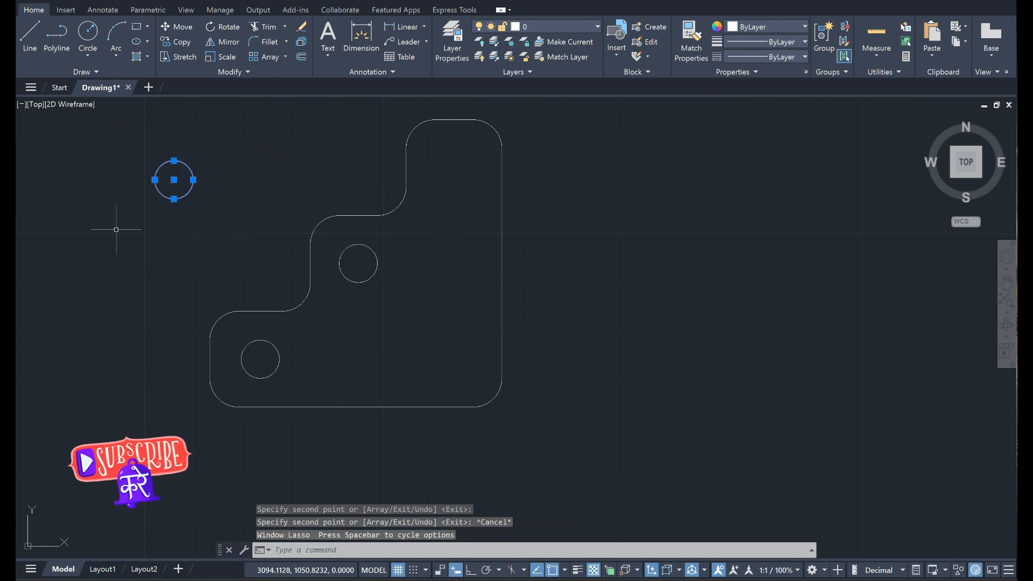
pyautogui.press('Delete')
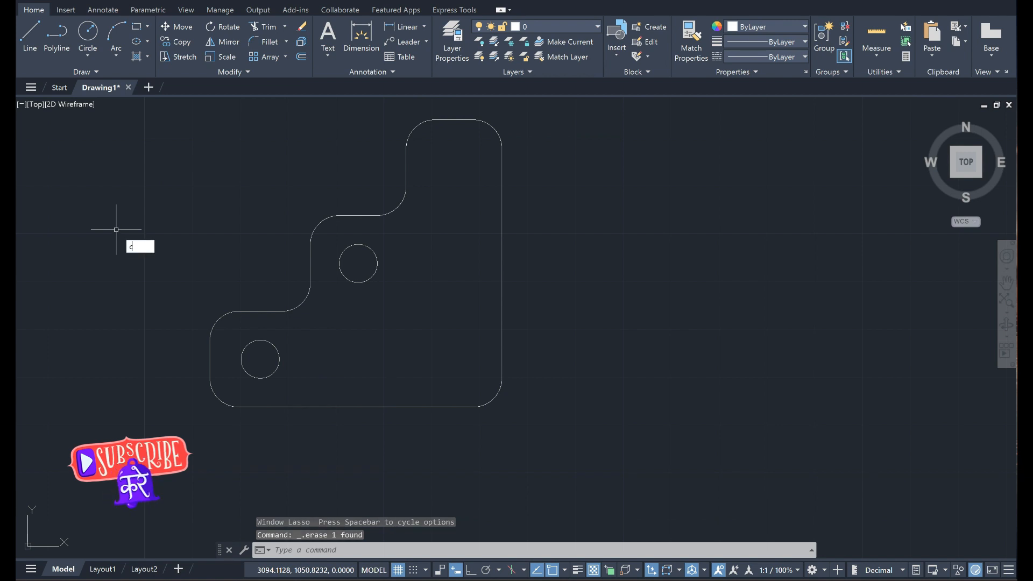
# Draw a circle of radius 4 in the top block, centred with m2p between the midpoint of its left edge and the opposite right edge.
pyautogui.write('c')
pyautogui.press('Return')
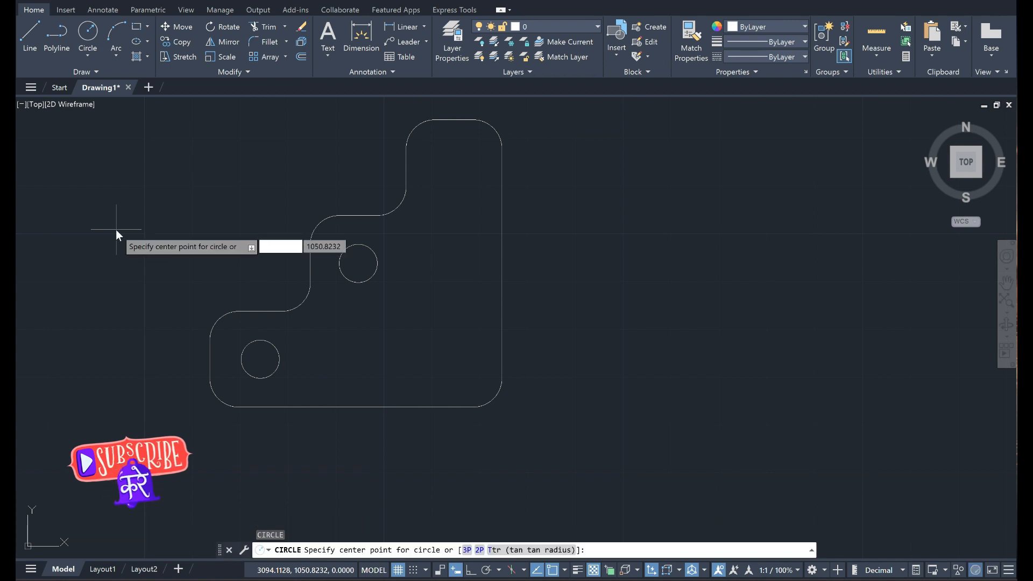
pyautogui.write('m2p')
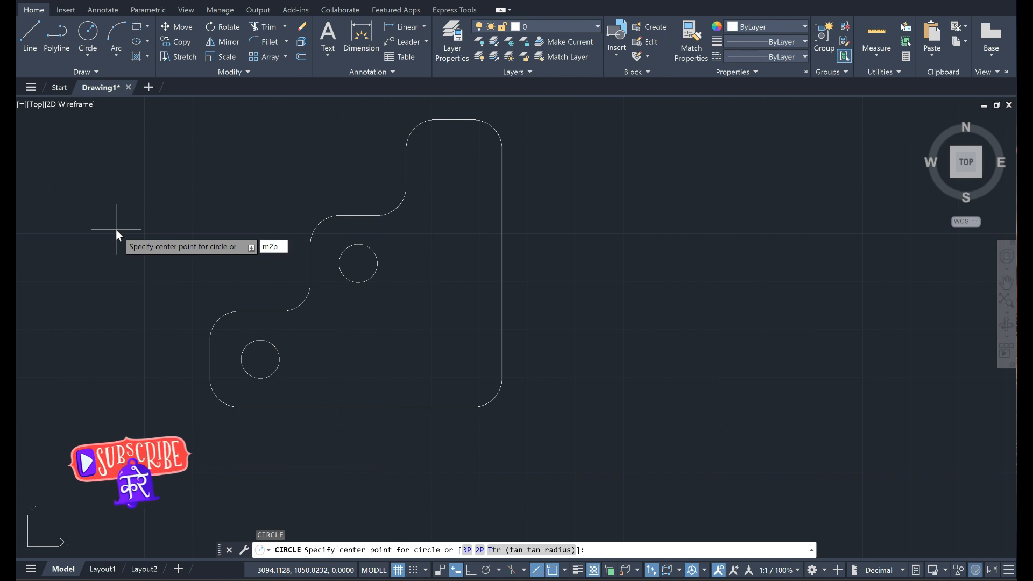
pyautogui.press('Return')
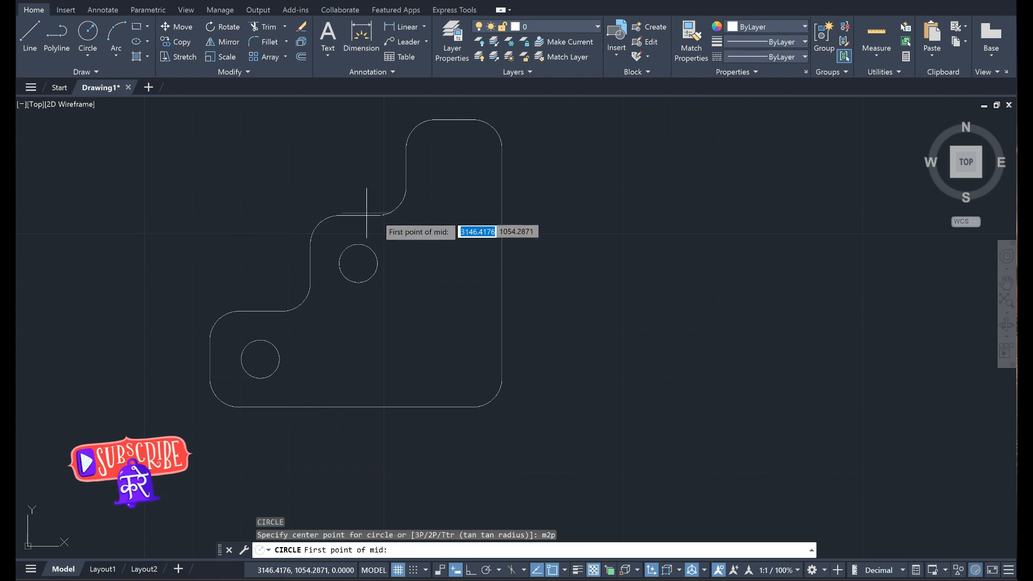
pyautogui.click(406, 161)
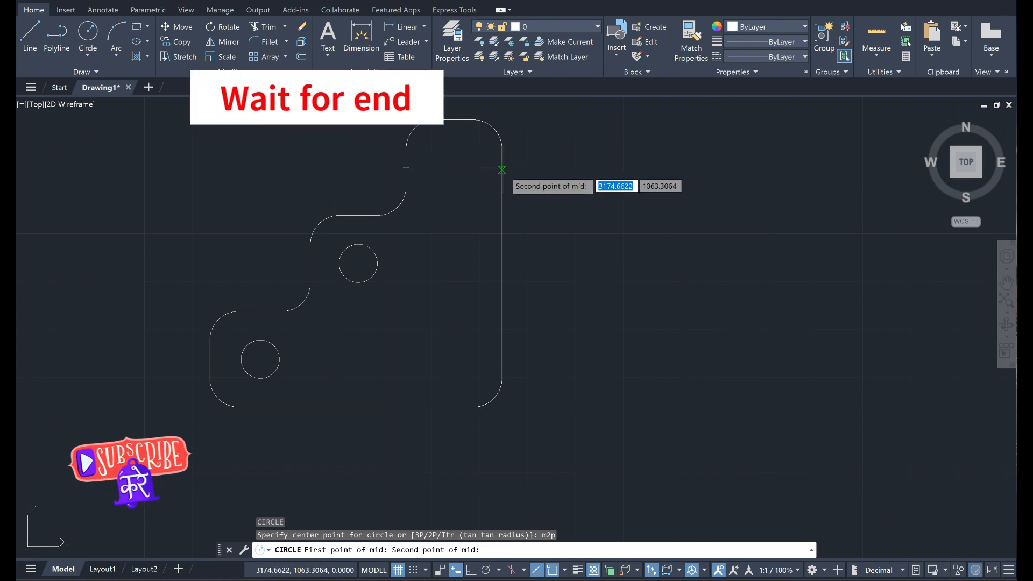
pyautogui.scroll(4, 503, 169)
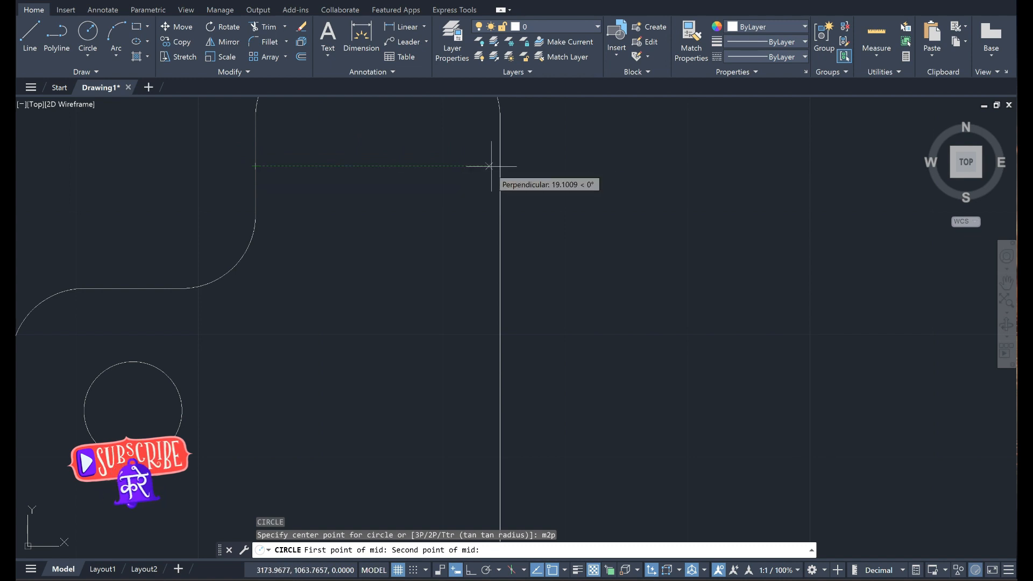
pyautogui.scroll(-2, 500, 166)
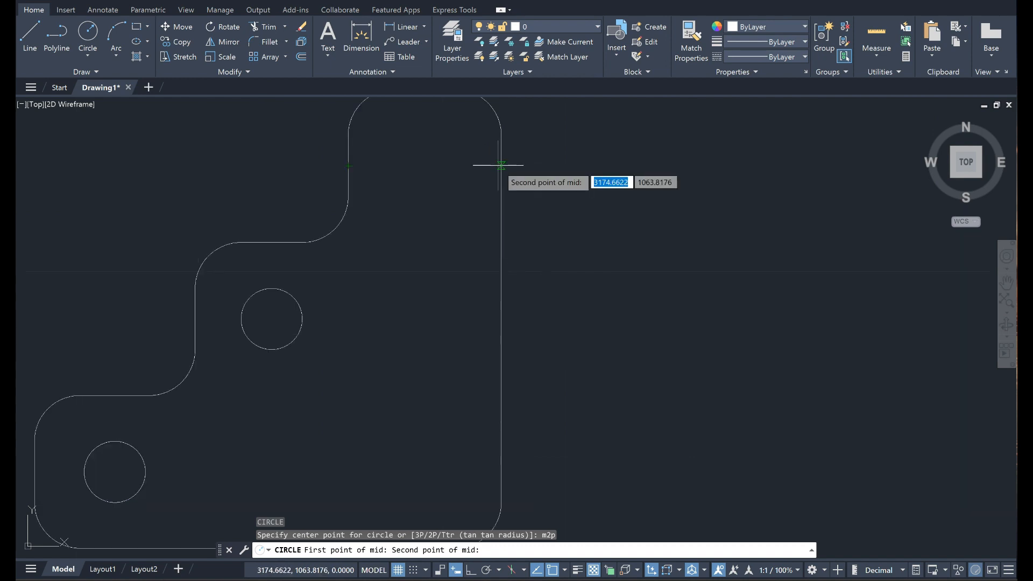
pyautogui.click(502, 165)
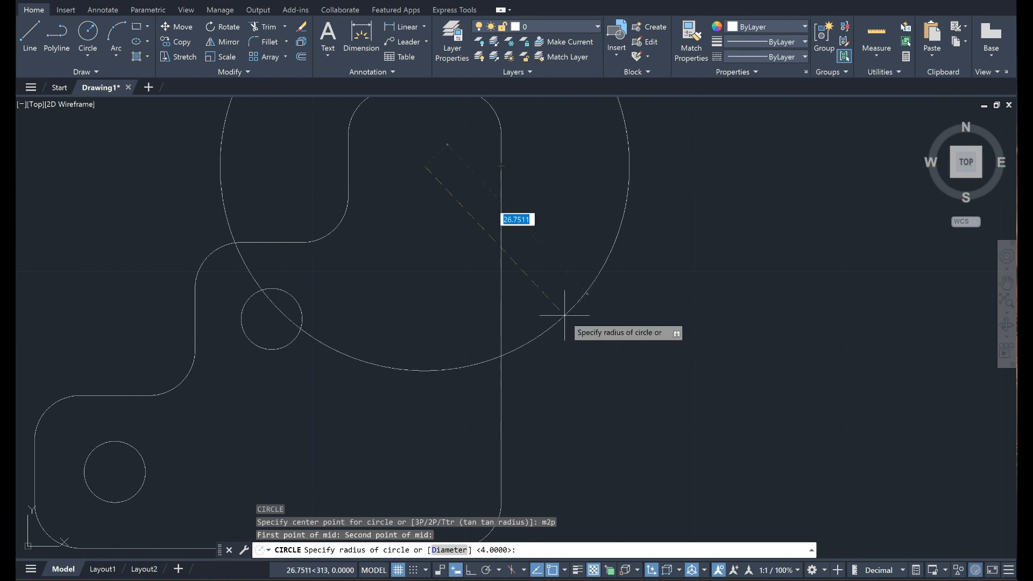
pyautogui.click(656, 530)
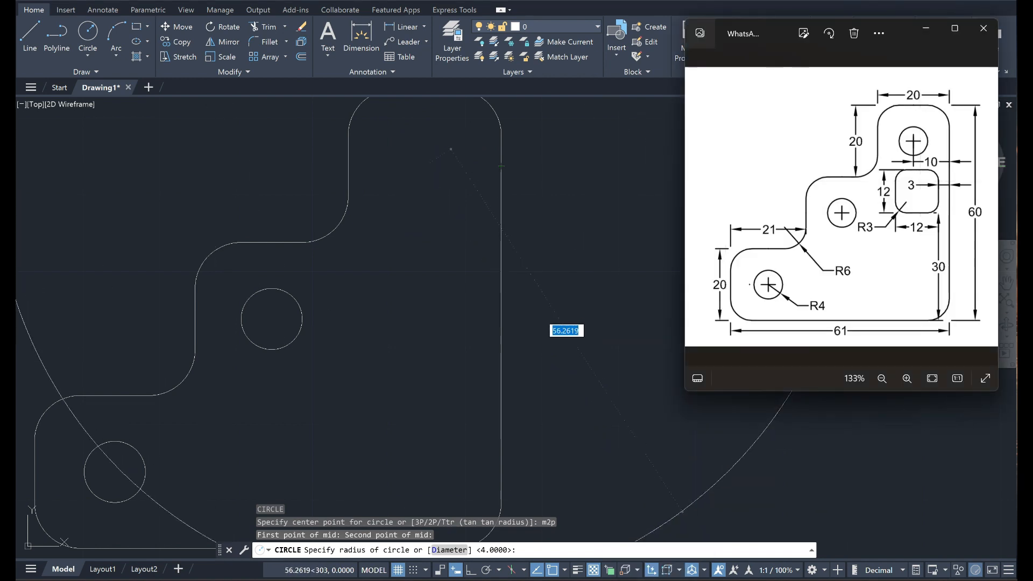
pyautogui.click(663, 579)
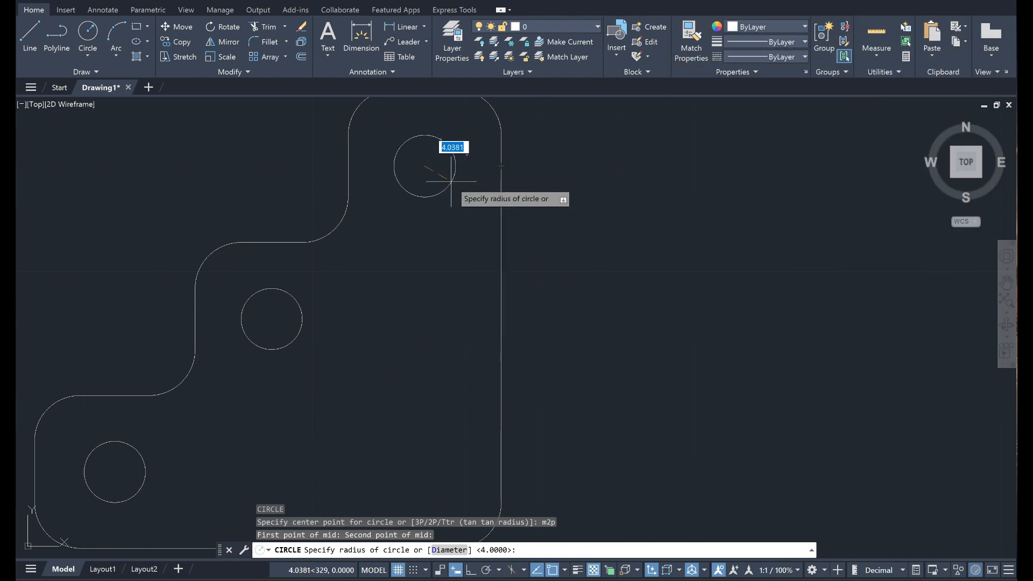
pyautogui.press('Return')
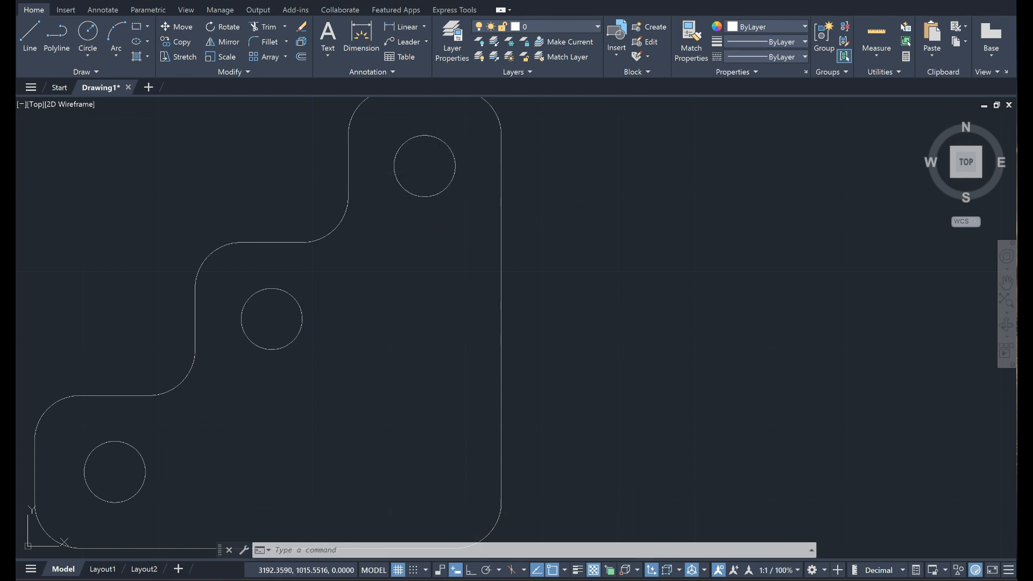
# Consult the reference drawing and, with Ortho on, draw a 12 by 12 square from lines in the empty space right of the plate.
pyautogui.hotkey('alt', 'Tab')
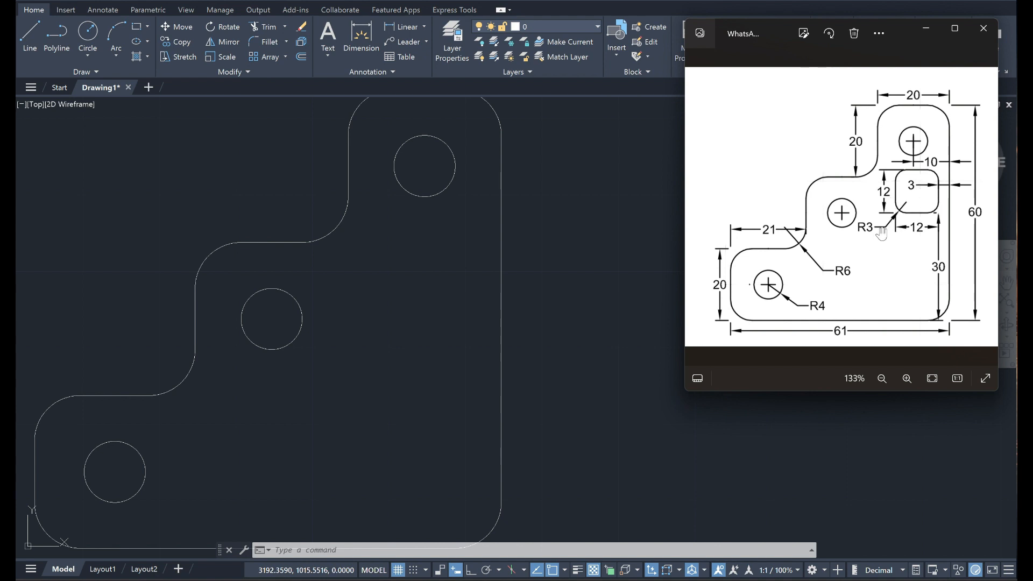
pyautogui.click(668, 203)
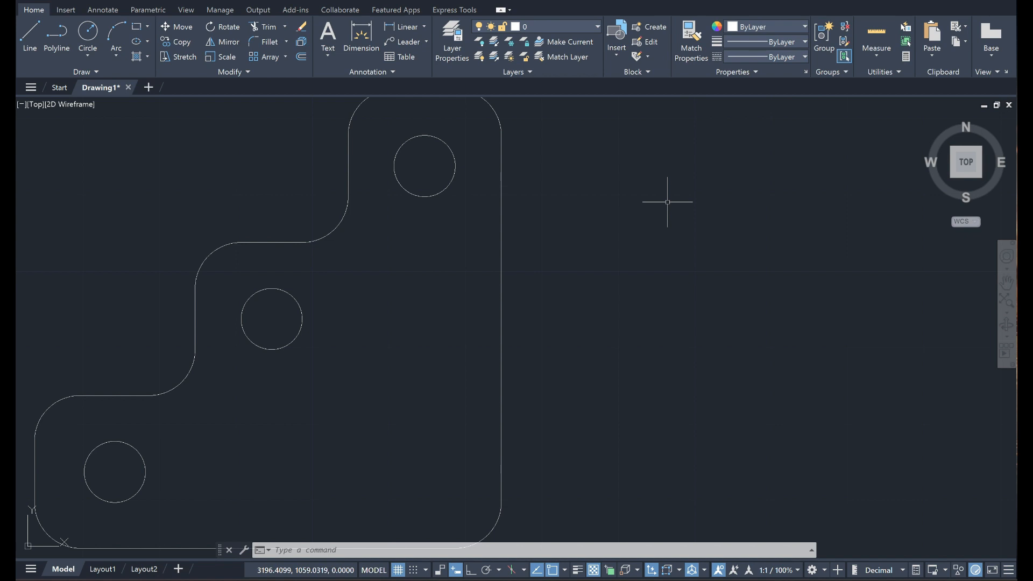
pyautogui.write('line')
pyautogui.press('Return')
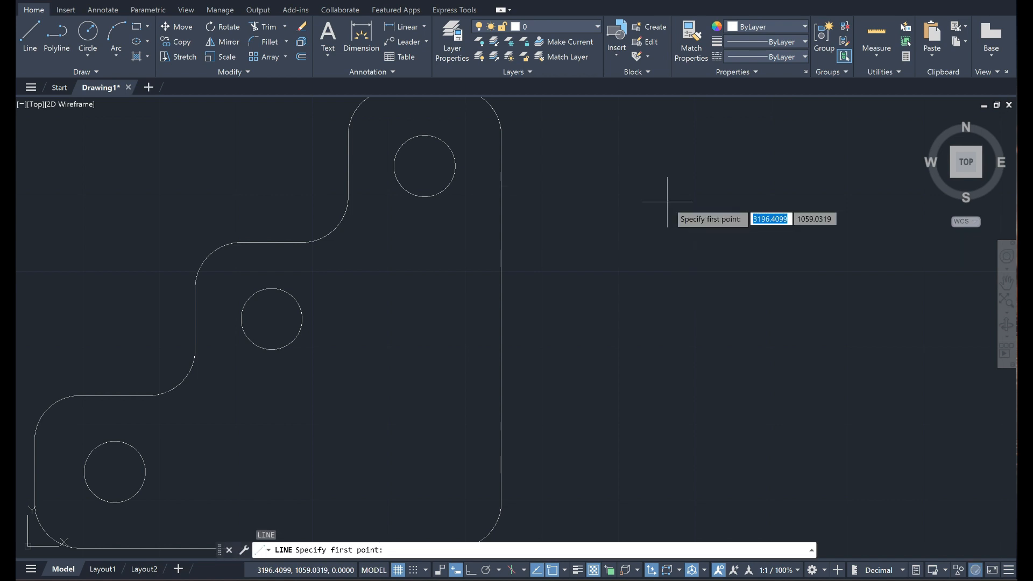
pyautogui.click(668, 203)
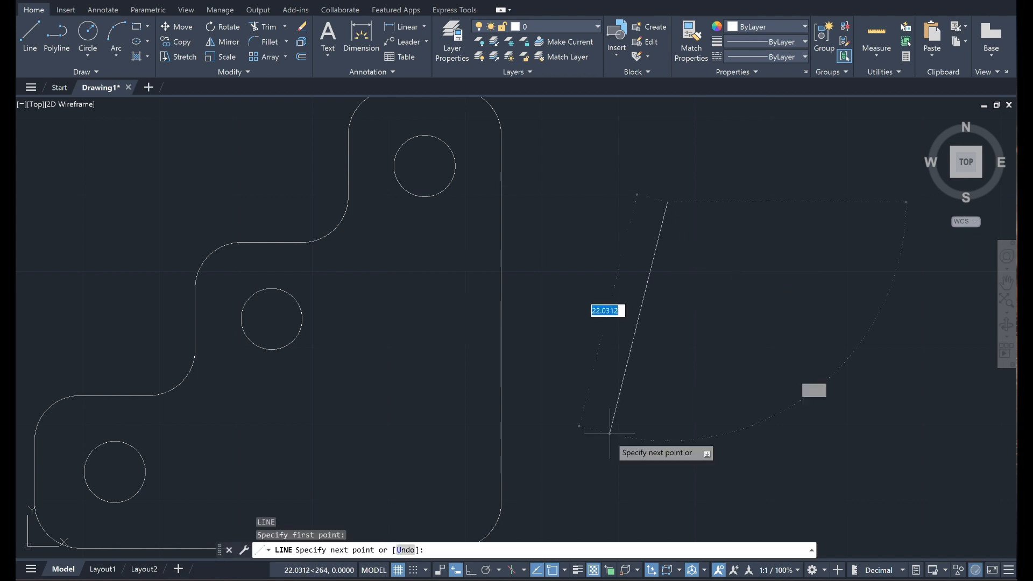
pyautogui.press('F8')
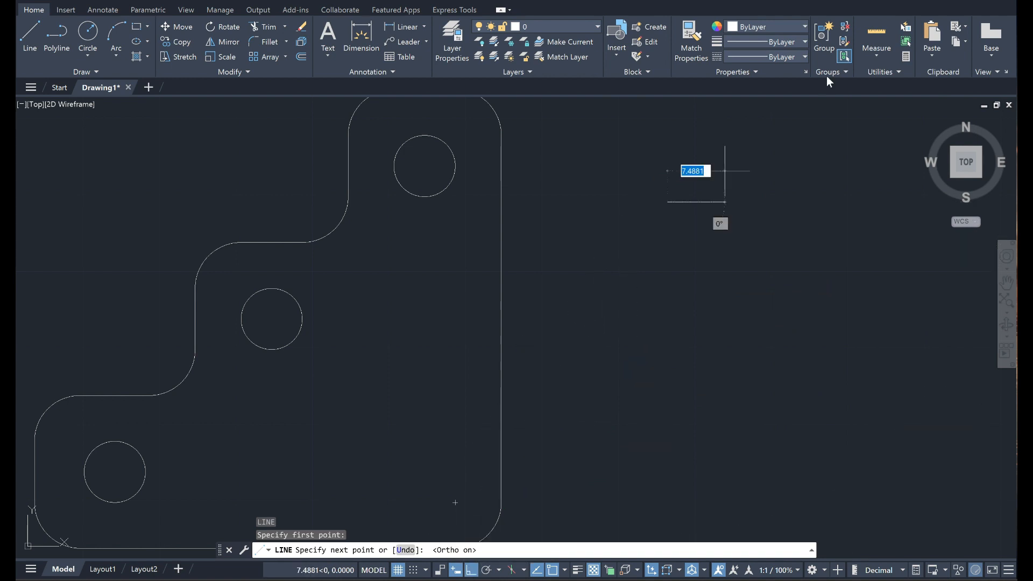
pyautogui.write('12')
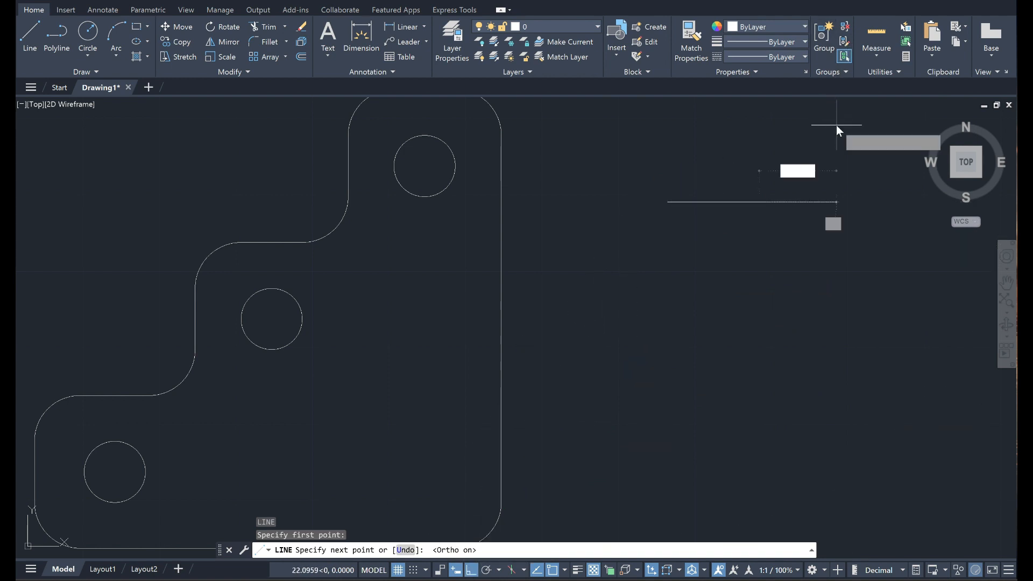
pyautogui.press('Return')
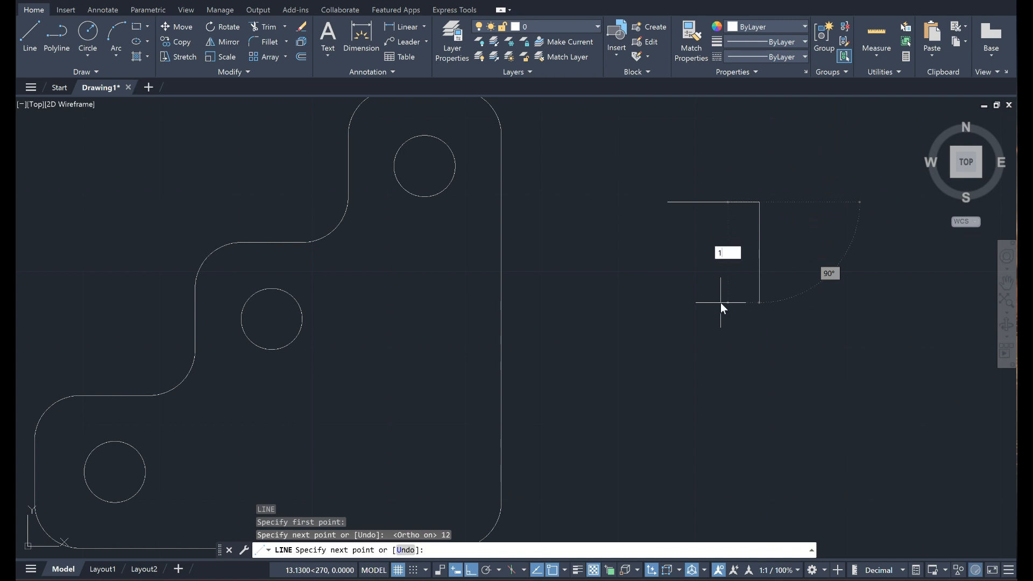
pyautogui.write('12')
pyautogui.press('Return')
pyautogui.write('12')
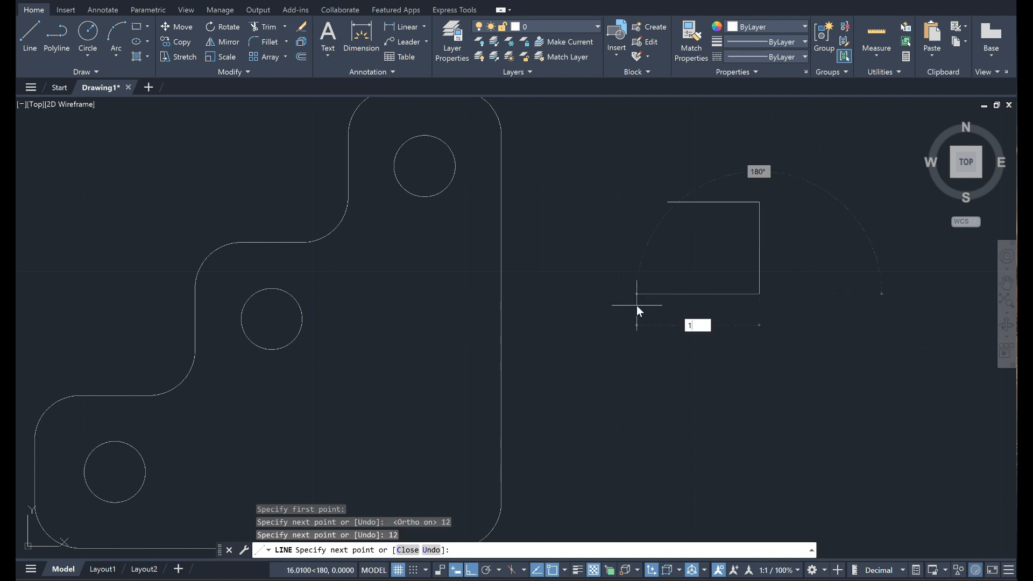
pyautogui.press('Return')
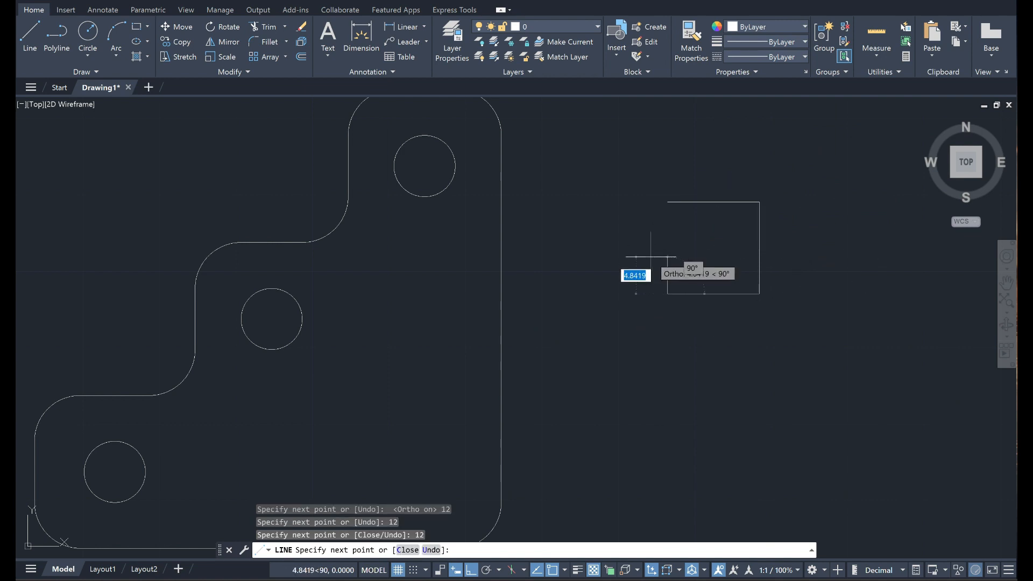
pyautogui.press('Return')
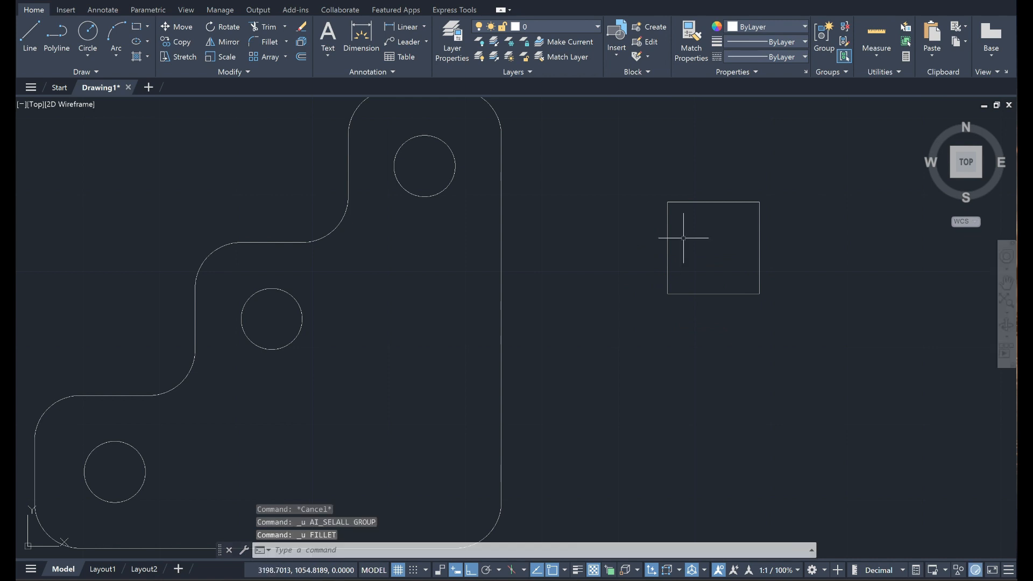
# Start Fillet in Multiple mode with radius 3 and round the lower-right corner of the square.
pyautogui.write('f')
pyautogui.press('Return')
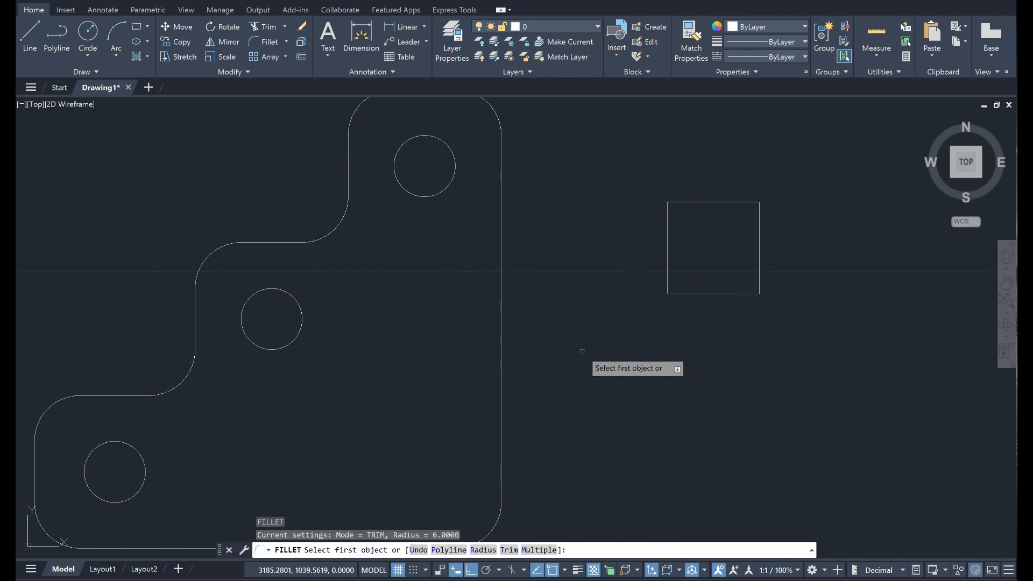
pyautogui.click(546, 550)
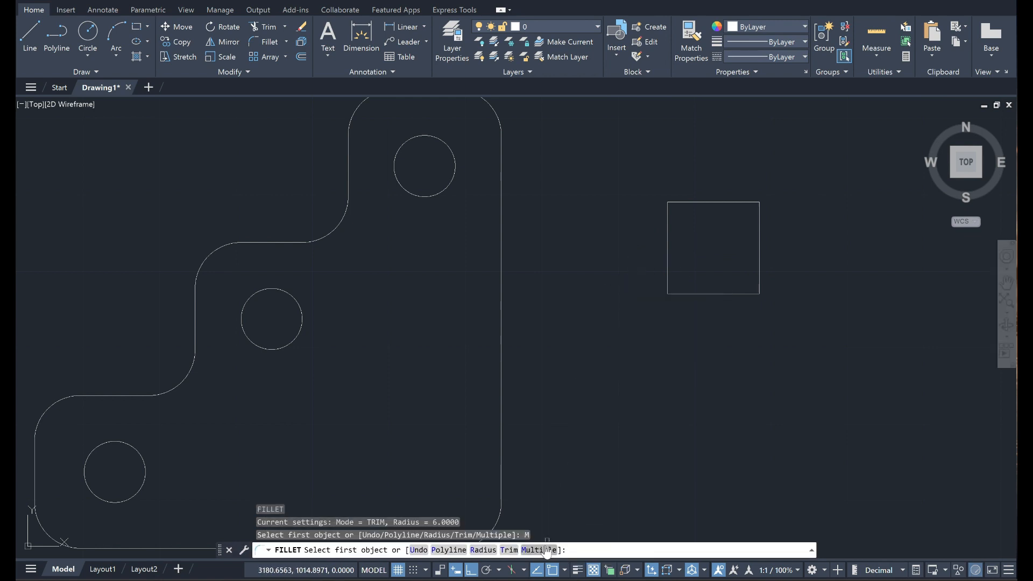
pyautogui.click(483, 550)
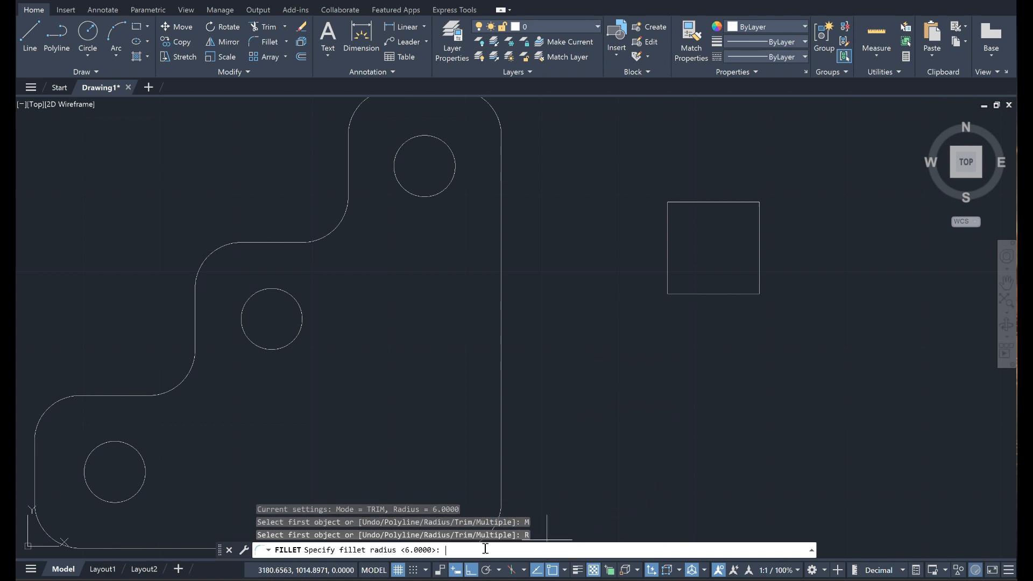
pyautogui.press('Return')
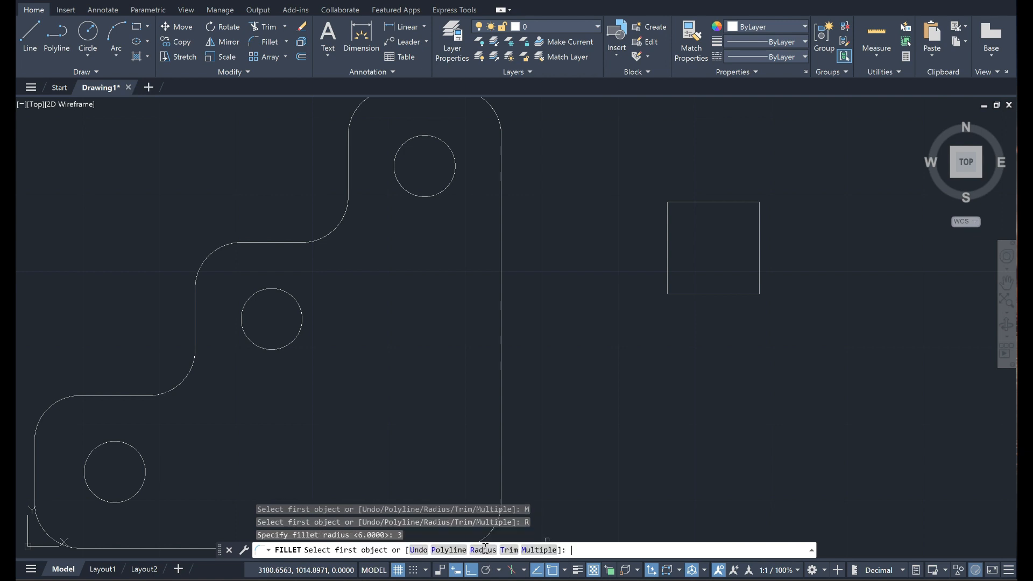
pyautogui.click(731, 294)
pyautogui.click(761, 272)
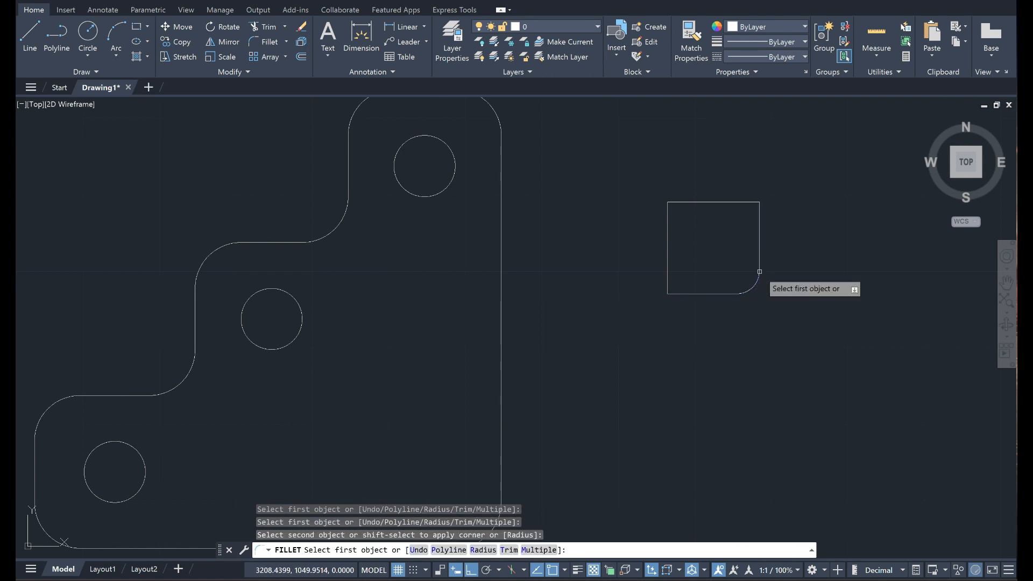
# Fillet the square's upper-right, upper-left and lower-left corners with the same radius of 3.
pyautogui.click(761, 210)
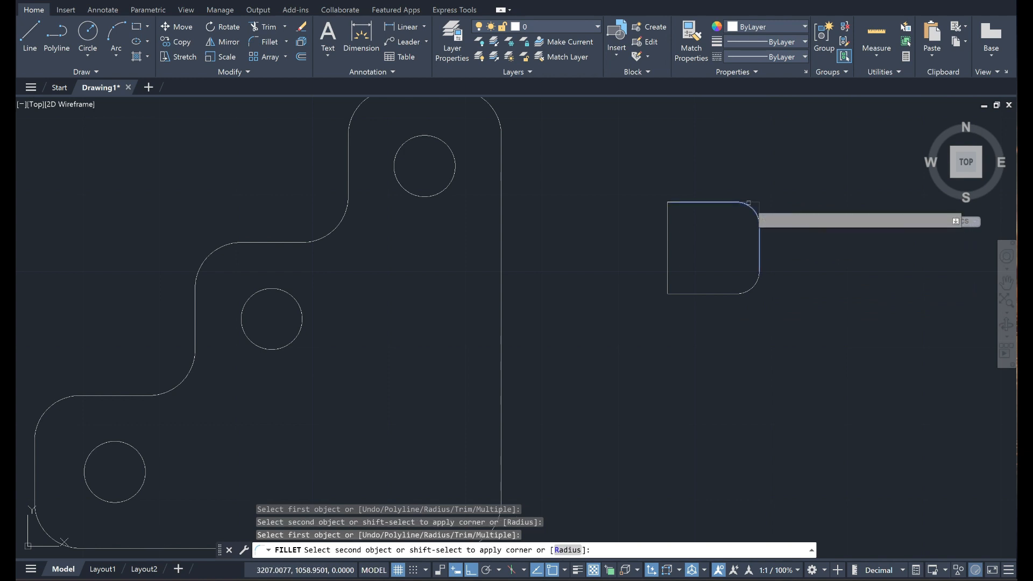
pyautogui.click(700, 203)
pyautogui.click(686, 202)
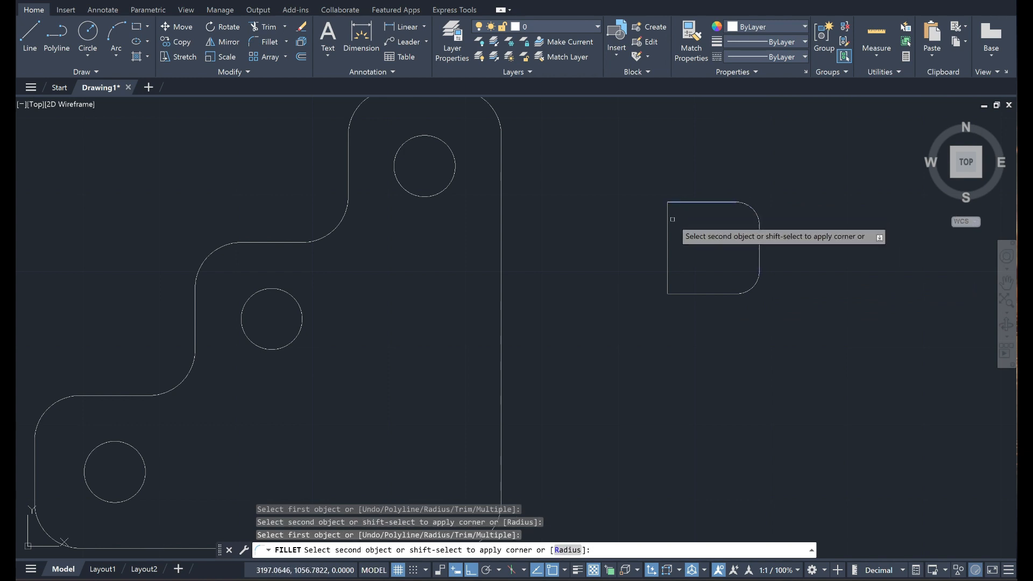
pyautogui.click(668, 239)
pyautogui.click(669, 253)
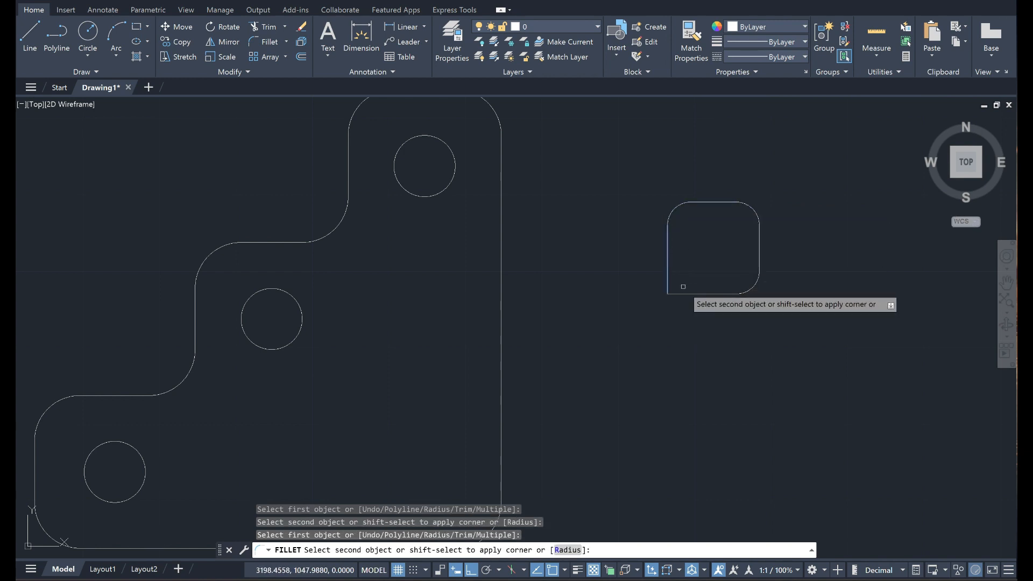
pyautogui.click(690, 294)
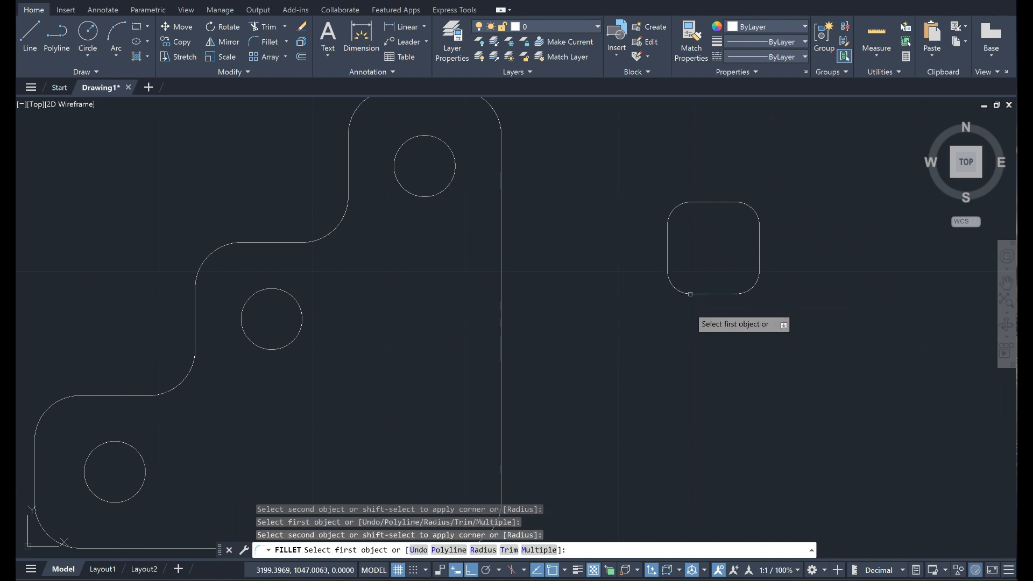
# With Ortho off, copy the rounded square by its bottom midpoint to where the top and middle circles' centres align, and delete the original.
pyautogui.hotkey('alt', 'Tab')
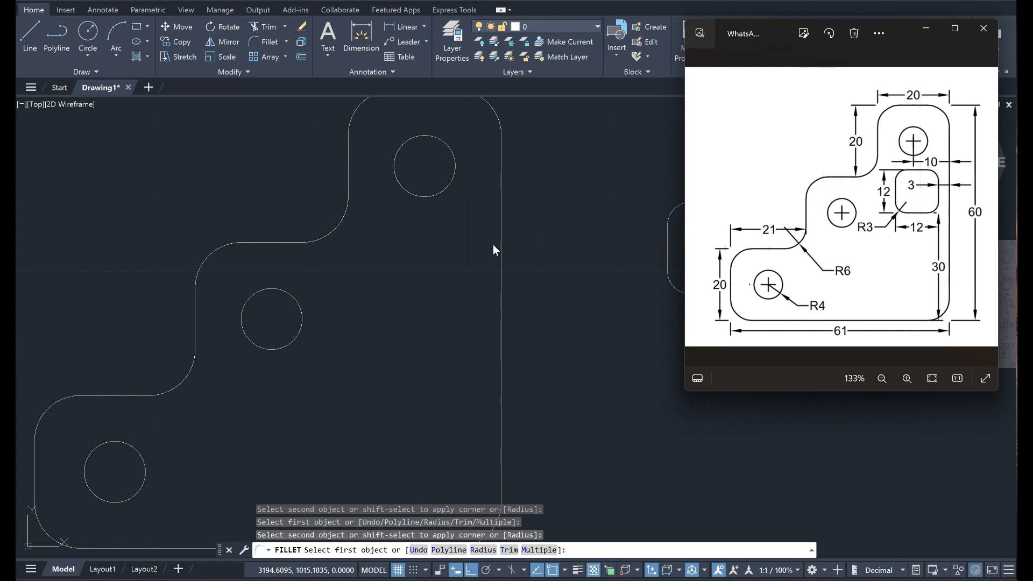
pyautogui.click(556, 249)
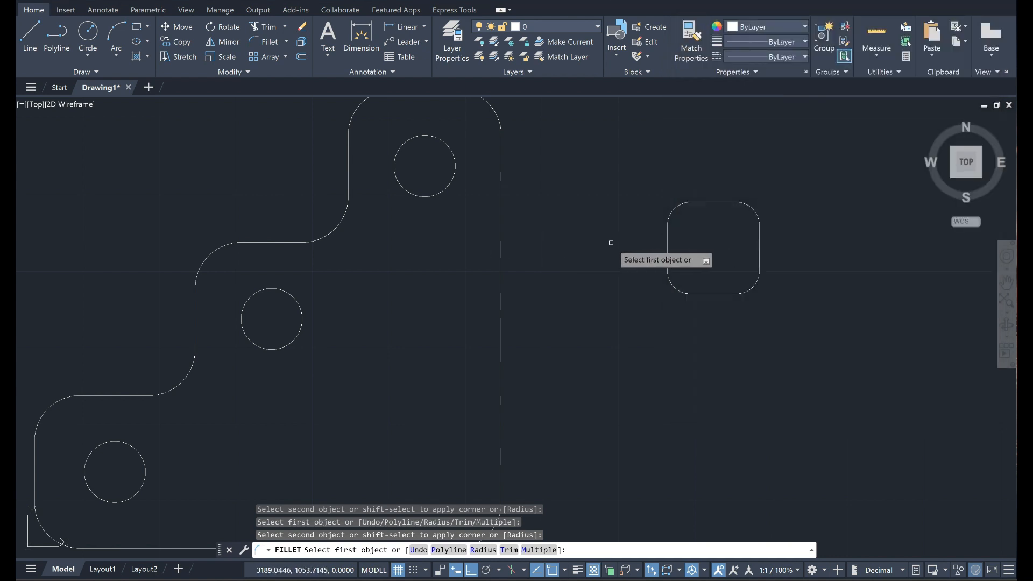
pyautogui.click(178, 42)
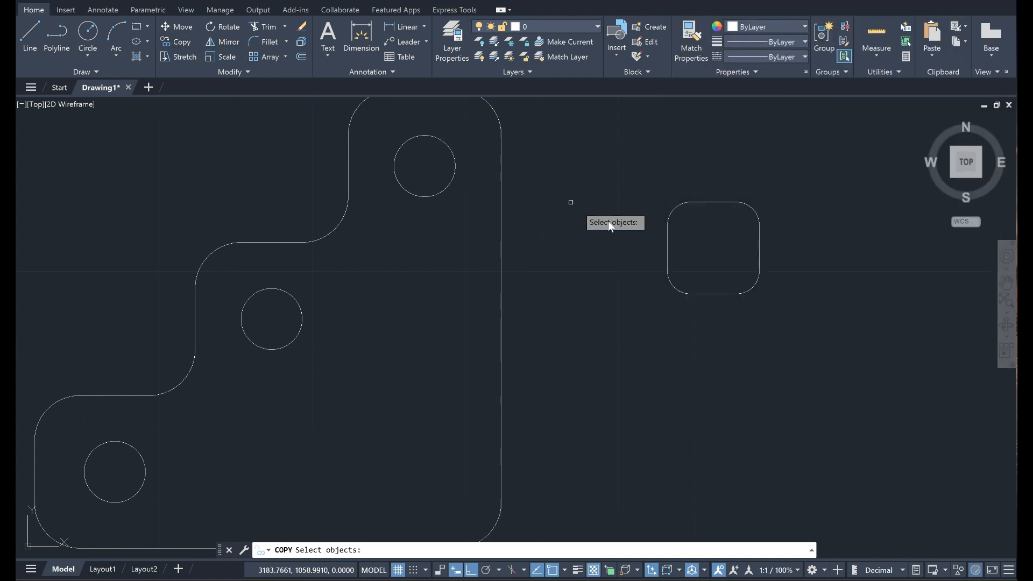
pyautogui.moveTo(637, 178)
pyautogui.mouseDown()
pyautogui.moveTo(619, 169)
pyautogui.moveTo(791, 346)
pyautogui.moveTo(622, 326)
pyautogui.mouseUp()
pyautogui.press('Return')
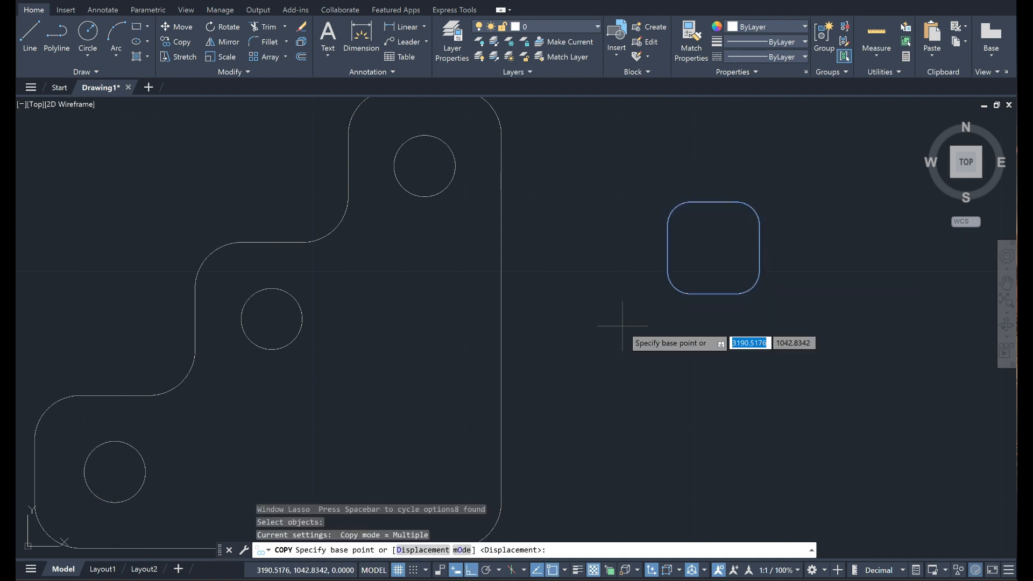
pyautogui.click(714, 294)
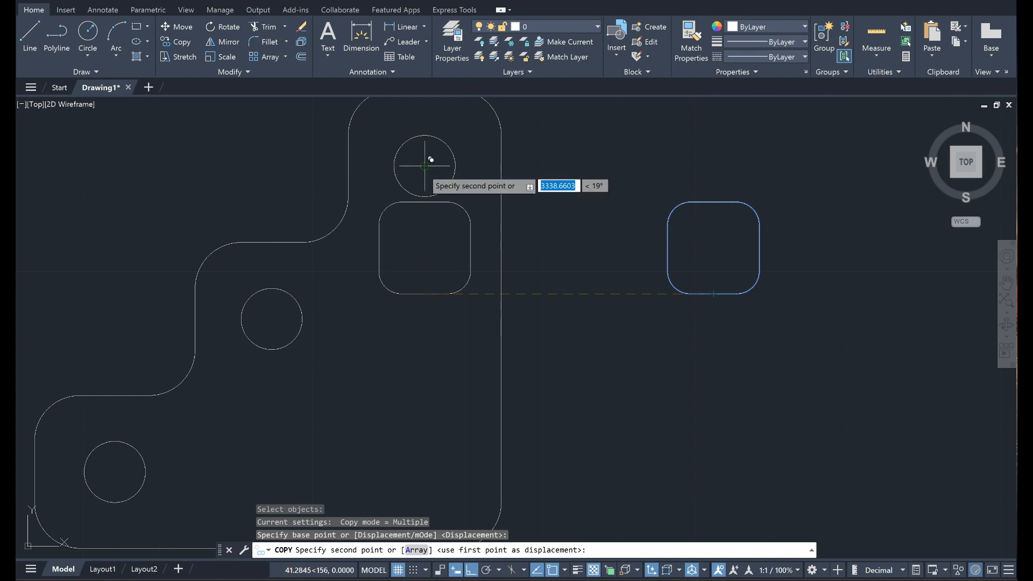
pyautogui.click(471, 570)
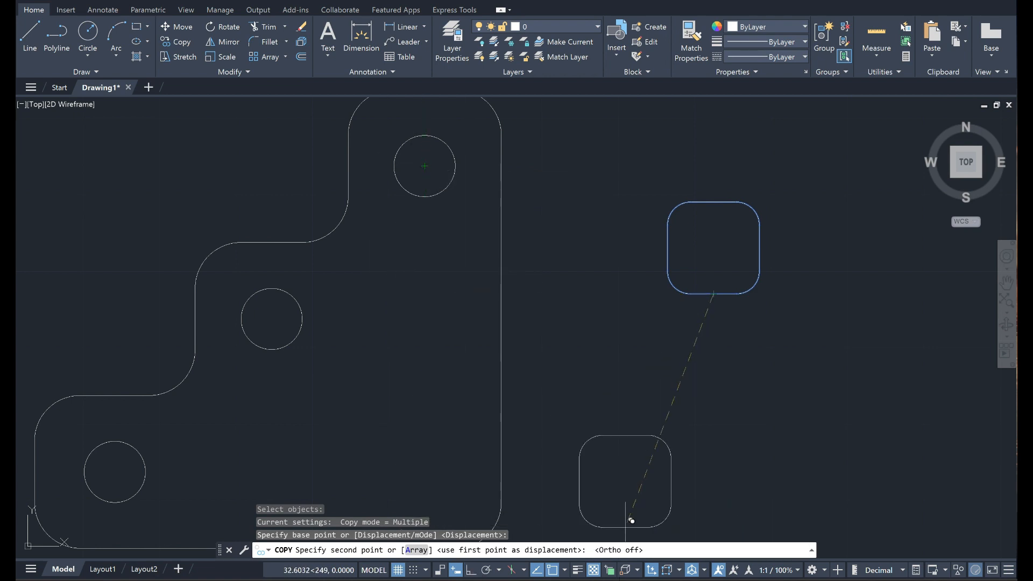
pyautogui.moveTo(656, 580)
pyautogui.click(655, 524)
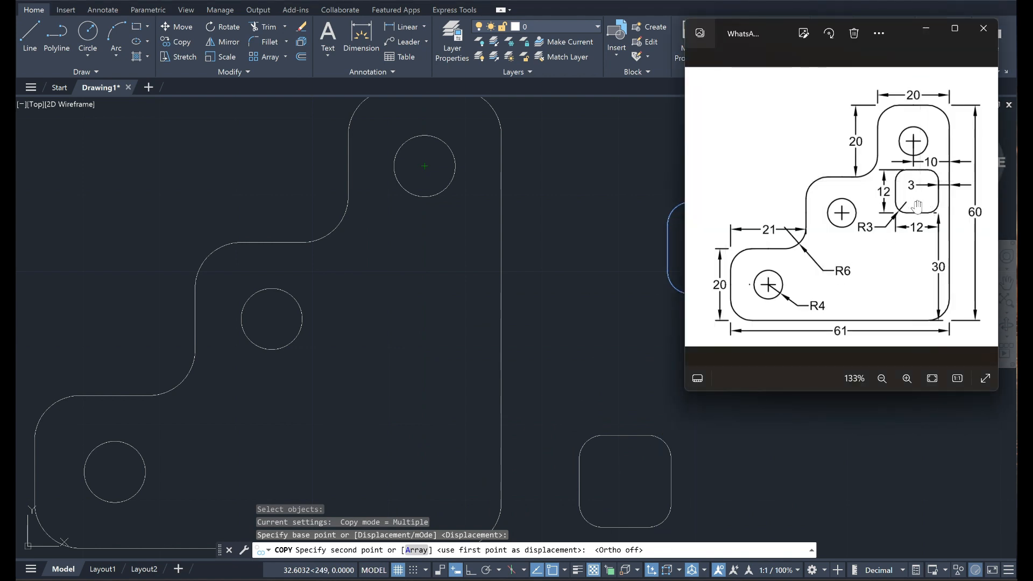
pyautogui.click(460, 311)
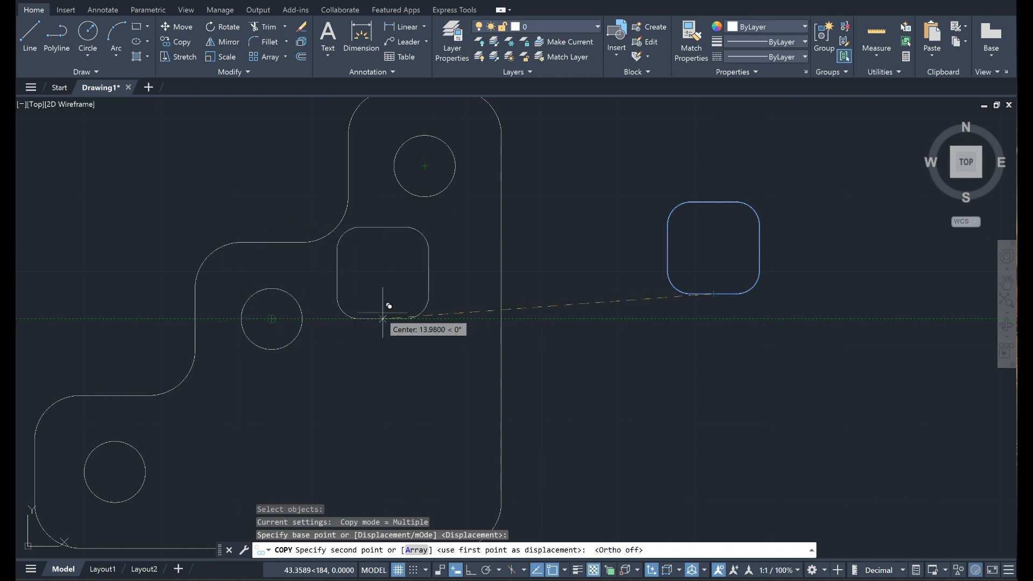
pyautogui.click(423, 312)
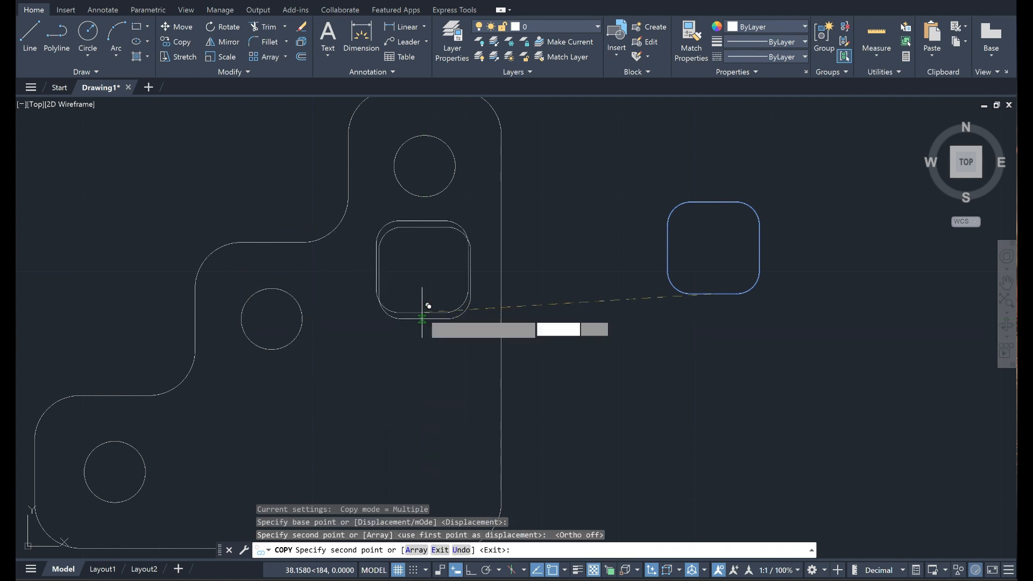
pyautogui.press('Escape')
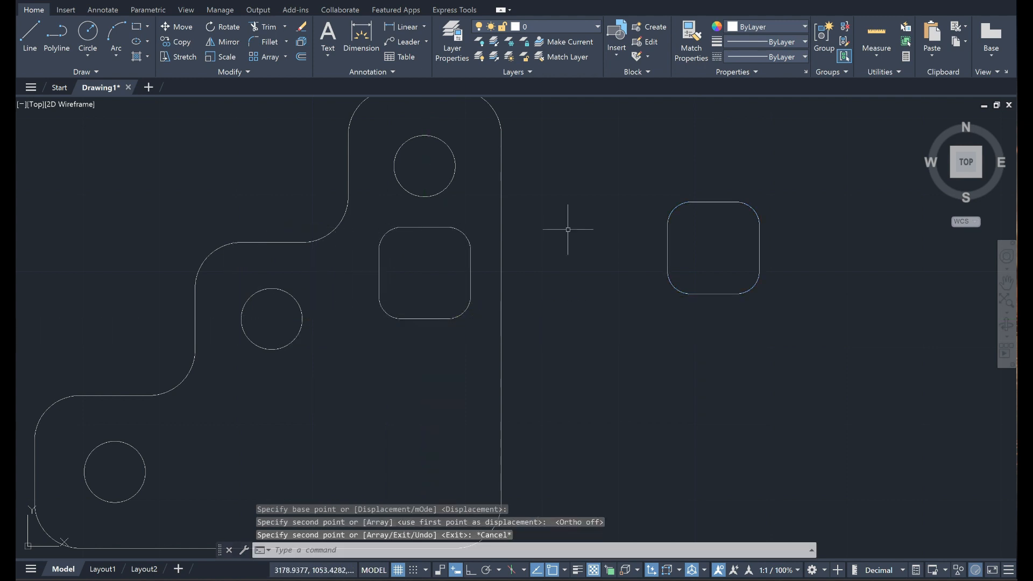
pyautogui.moveTo(657, 169)
pyautogui.mouseDown()
pyautogui.moveTo(812, 323)
pyautogui.moveTo(568, 318)
pyautogui.mouseUp()
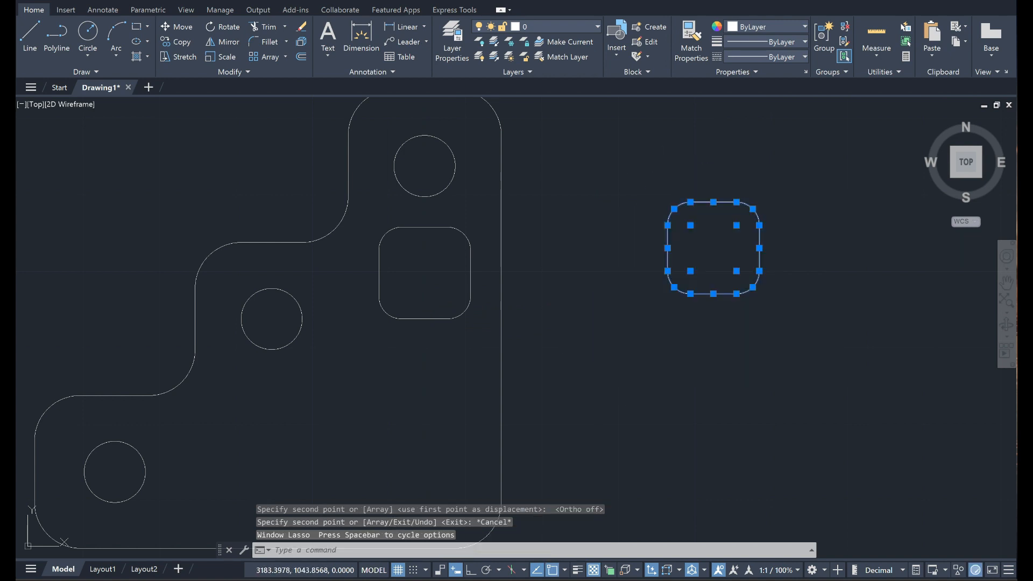
pyautogui.press('Delete')
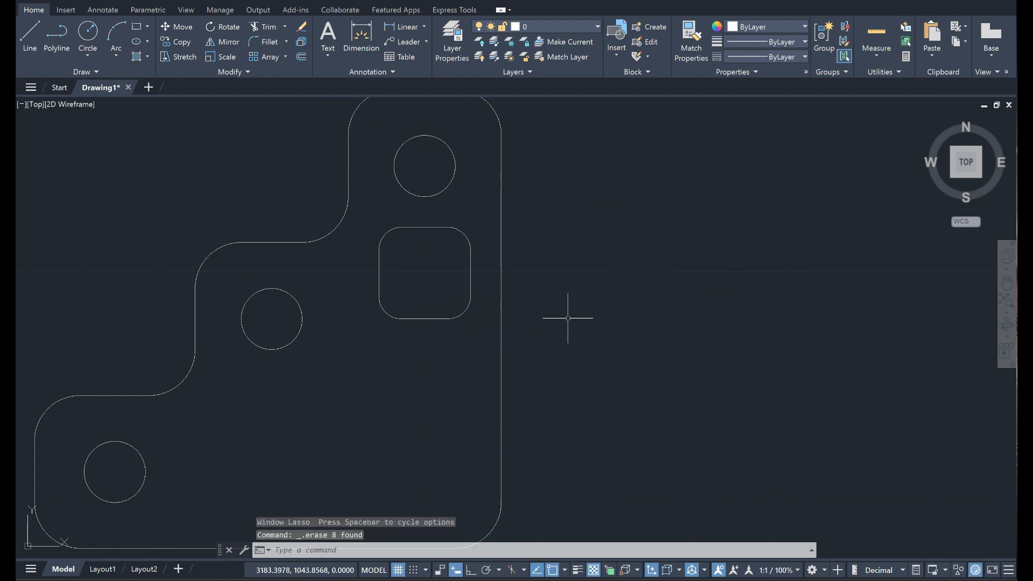
# Check the gap between the cutout's right edge and the plate's right edge with a temporary linear dimension, and compare it with the reference drawing.
pyautogui.click(408, 26)
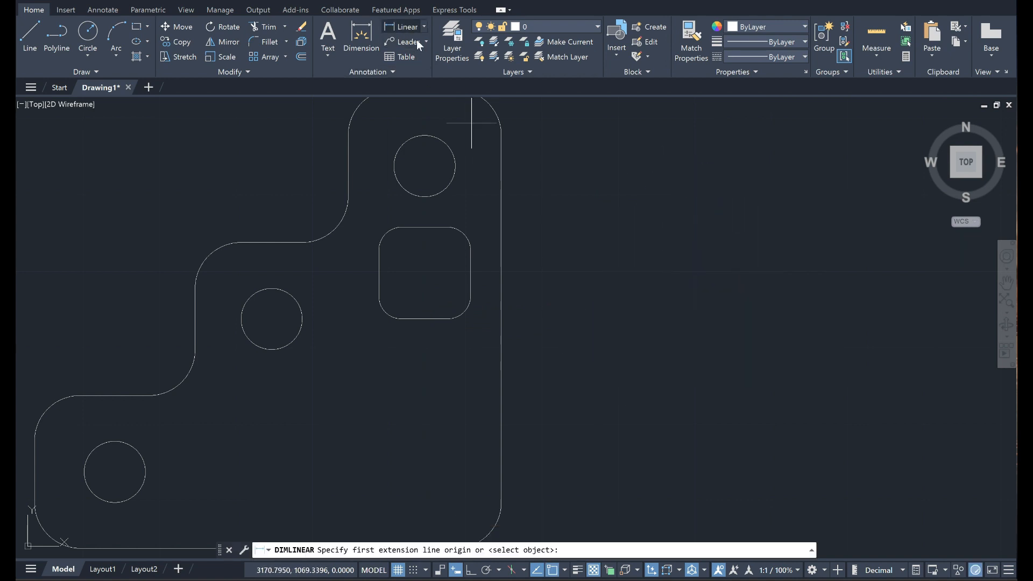
pyautogui.click(501, 264)
pyautogui.click(469, 265)
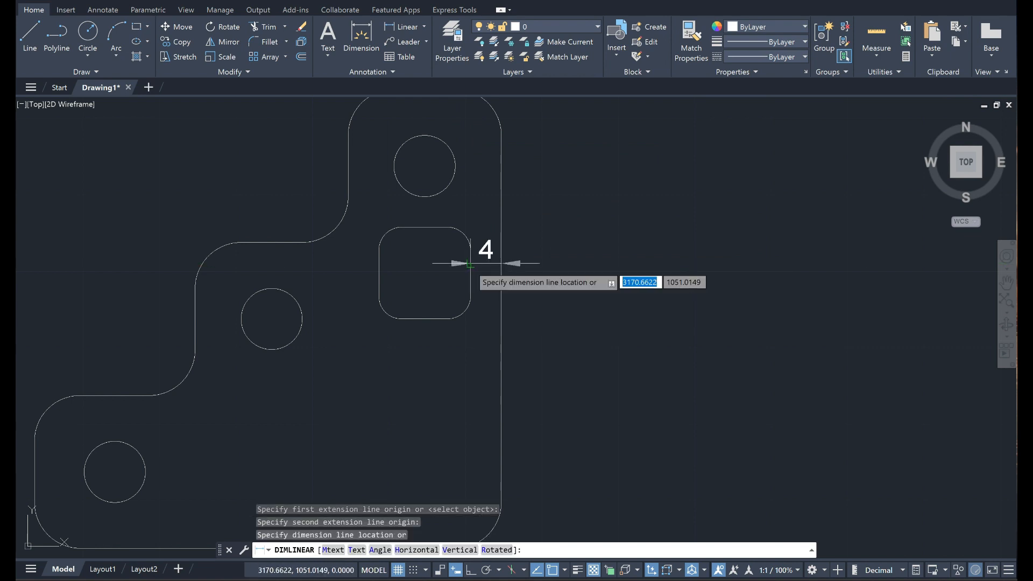
pyautogui.press('Escape')
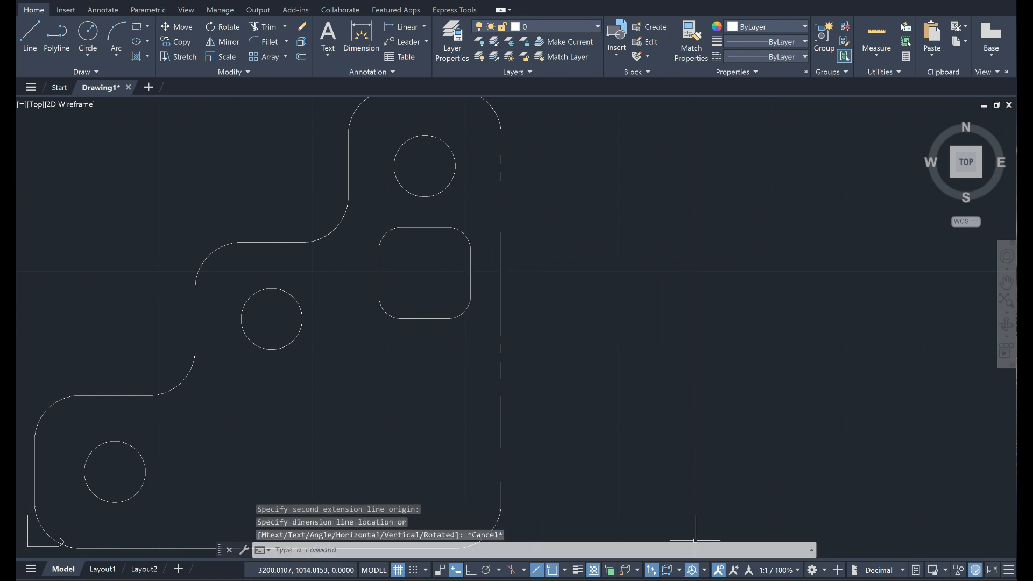
pyautogui.hotkey('alt', 'Tab')
pyautogui.scroll(-3, 934, 204)
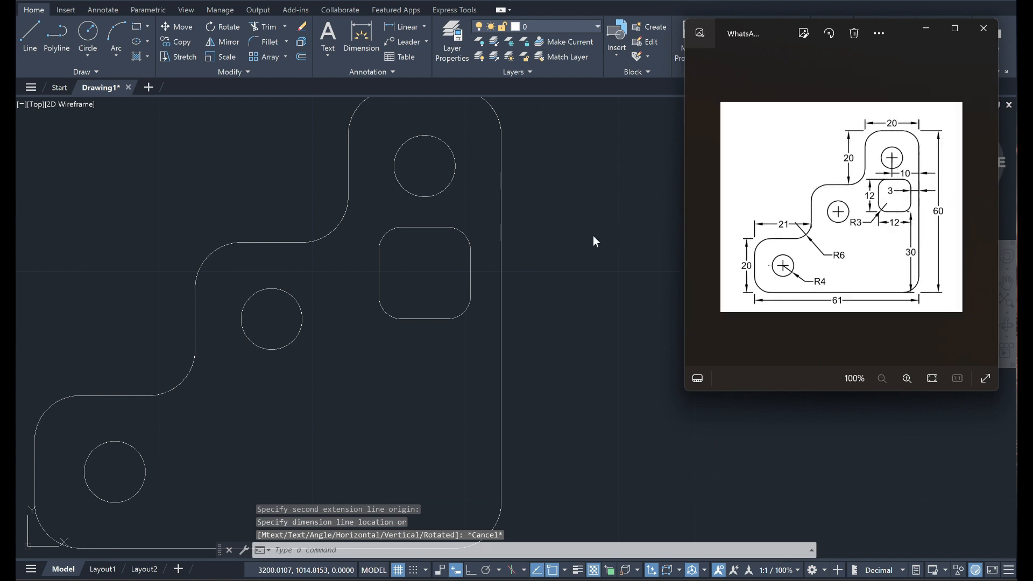
# Try to move the rounded square 1 unit toward the plate's right edge from its right-side midpoint, and undo the move.
pyautogui.moveTo(374, 207)
pyautogui.mouseDown()
pyautogui.moveTo(467, 242)
pyautogui.moveTo(427, 363)
pyautogui.moveTo(360, 333)
pyautogui.mouseUp()
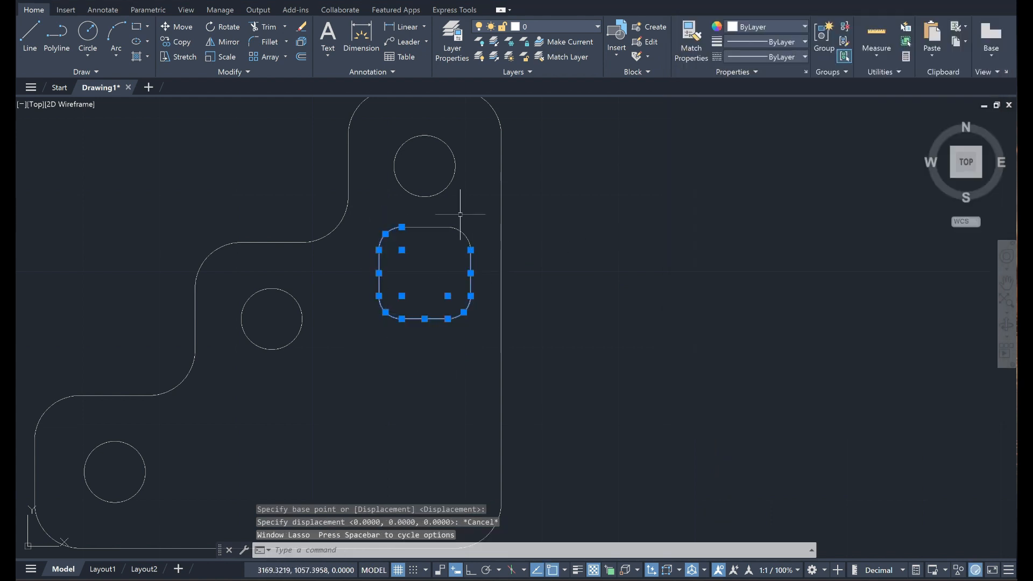
pyautogui.moveTo(443, 226)
pyautogui.mouseDown()
pyautogui.moveTo(457, 213)
pyautogui.moveTo(419, 244)
pyautogui.moveTo(455, 240)
pyautogui.mouseUp()
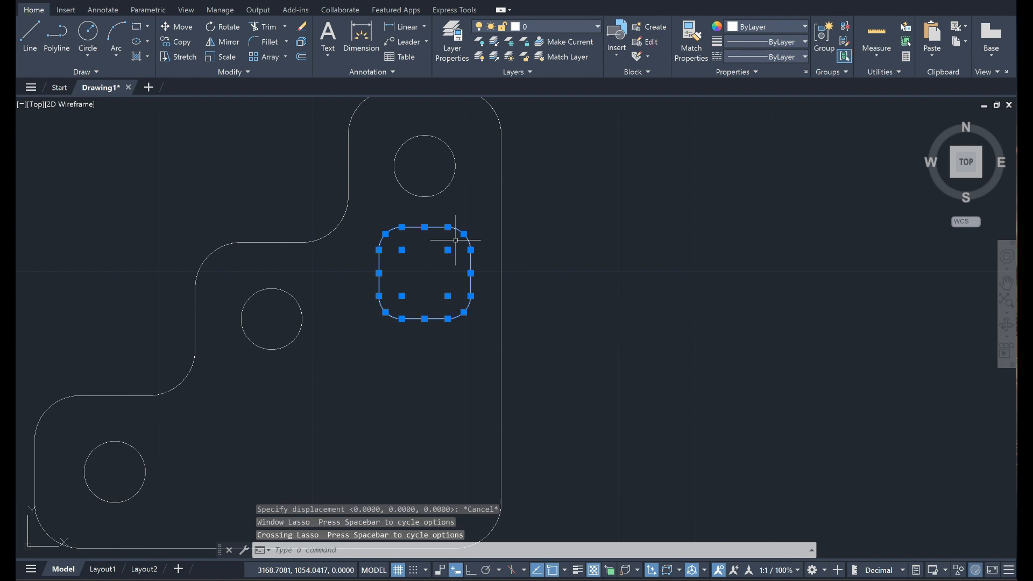
pyautogui.click(183, 27)
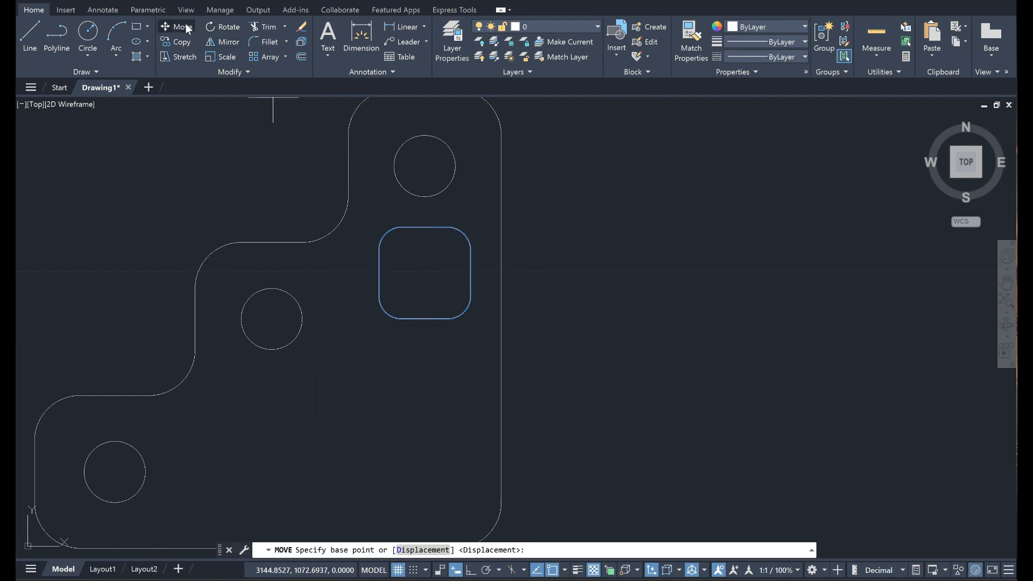
pyautogui.click(470, 273)
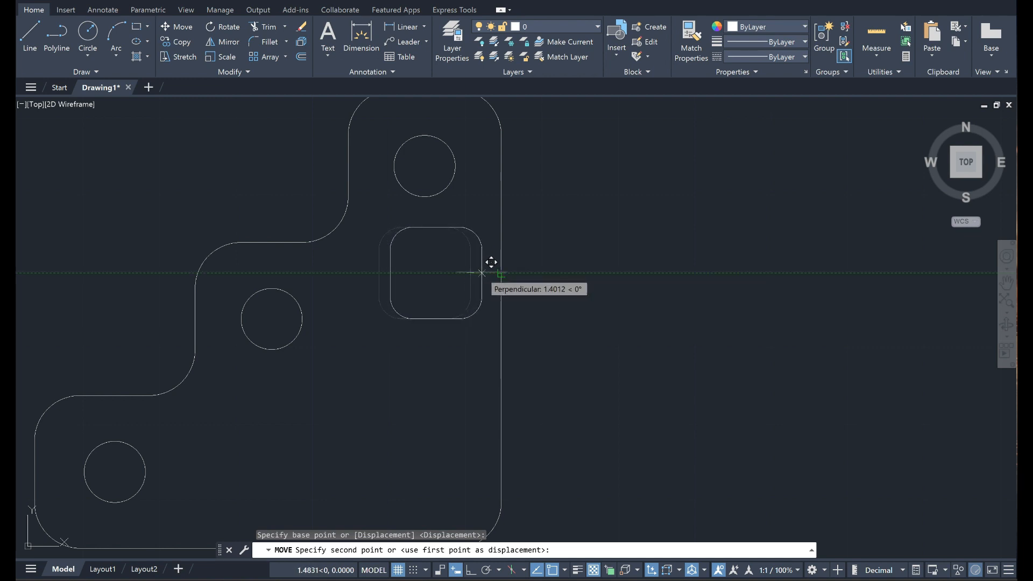
pyautogui.write('1')
pyautogui.press('Return')
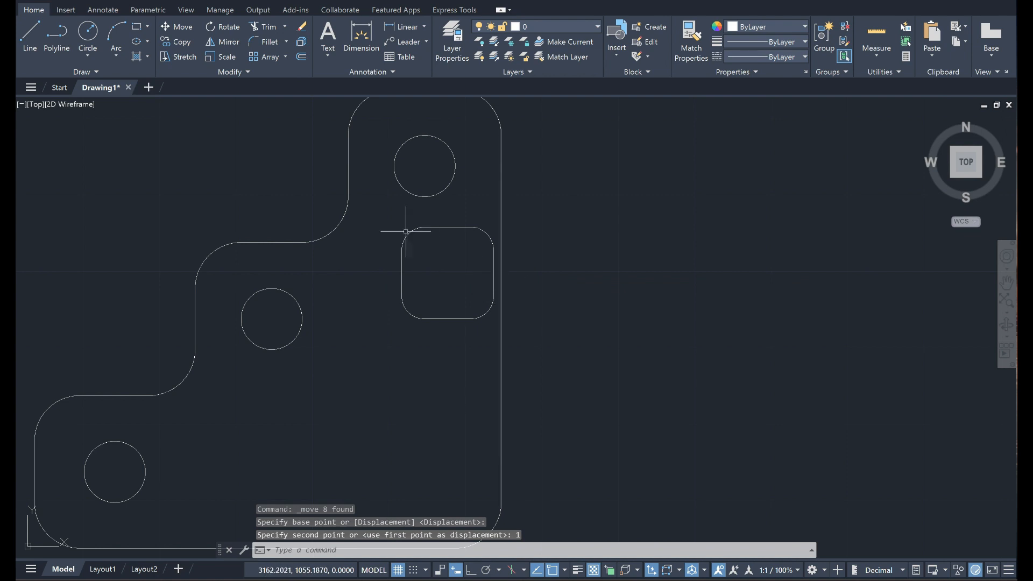
pyautogui.hotkey('ctrl', 'z')
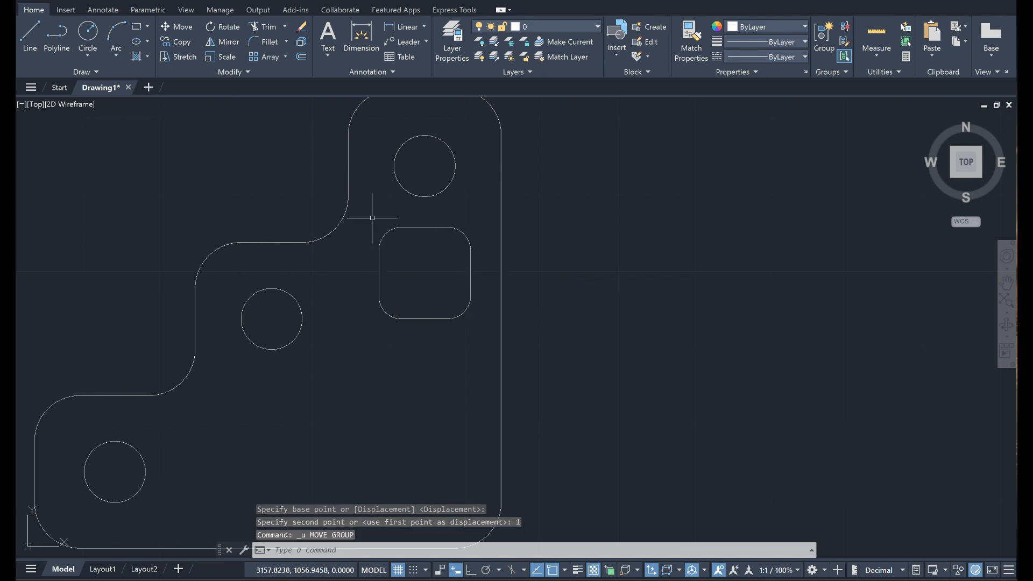
# Move the rounded square by its right-side midpoint horizontally onto the plate's right edge.
pyautogui.moveTo(373, 218)
pyautogui.mouseDown()
pyautogui.moveTo(461, 203)
pyautogui.moveTo(487, 263)
pyautogui.moveTo(380, 334)
pyautogui.moveTo(345, 271)
pyautogui.mouseUp()
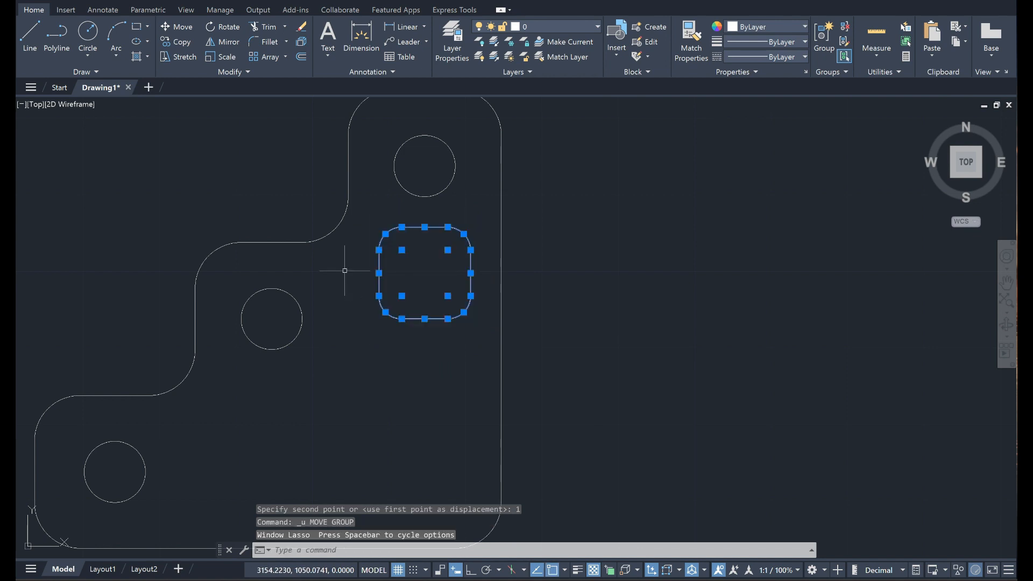
pyautogui.write('m')
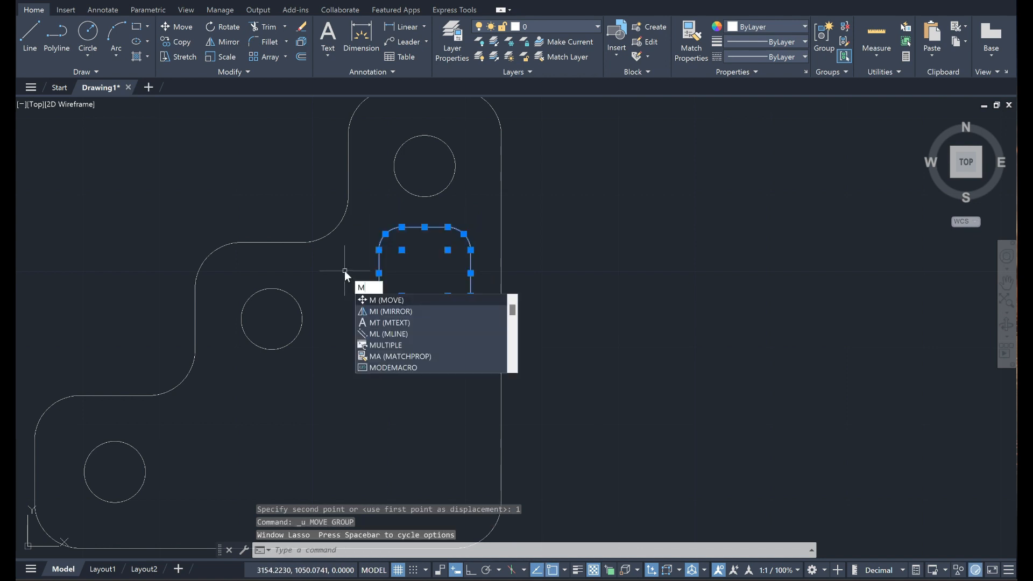
pyautogui.press('Return')
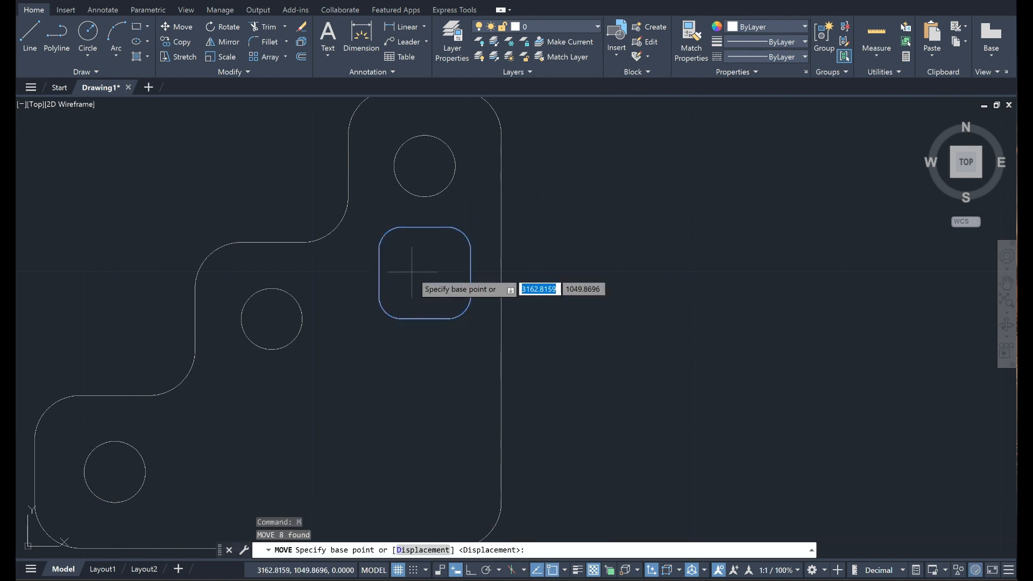
pyautogui.click(471, 273)
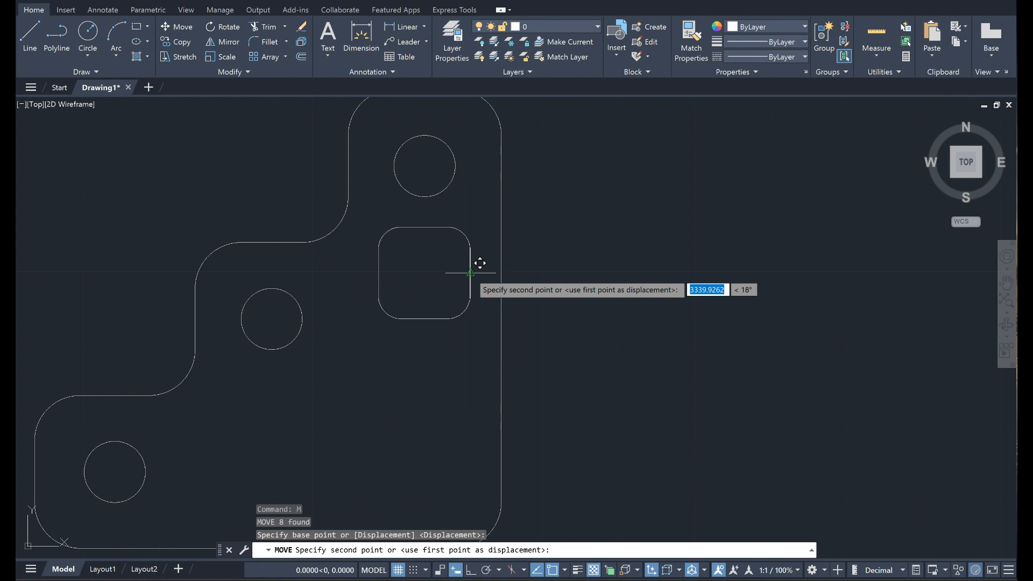
pyautogui.click(500, 273)
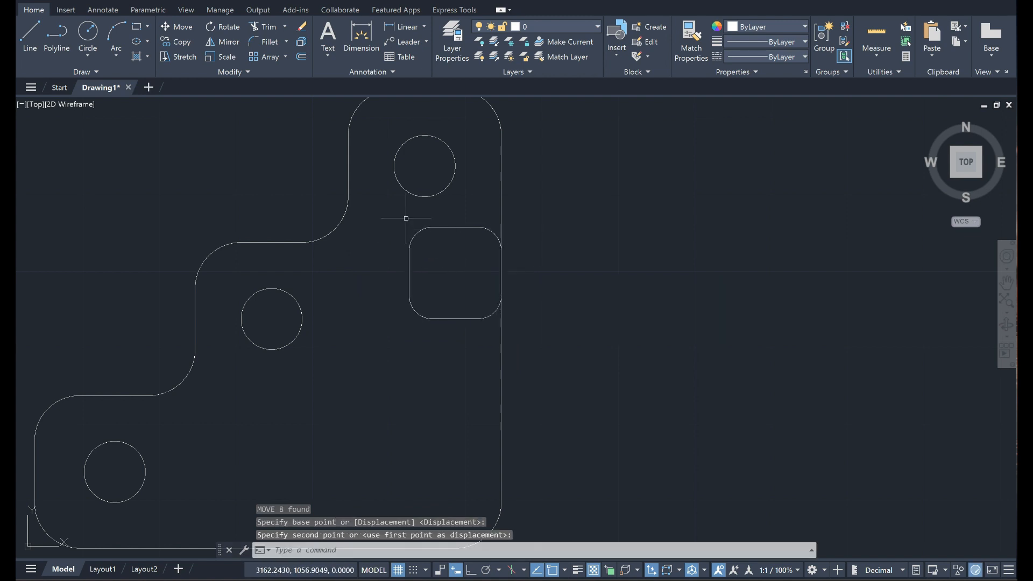
# Move the rounded square 3 units to the left, away from the plate's right edge.
pyautogui.moveTo(406, 218)
pyautogui.mouseDown()
pyautogui.moveTo(544, 237)
pyautogui.moveTo(385, 341)
pyautogui.moveTo(378, 273)
pyautogui.mouseUp()
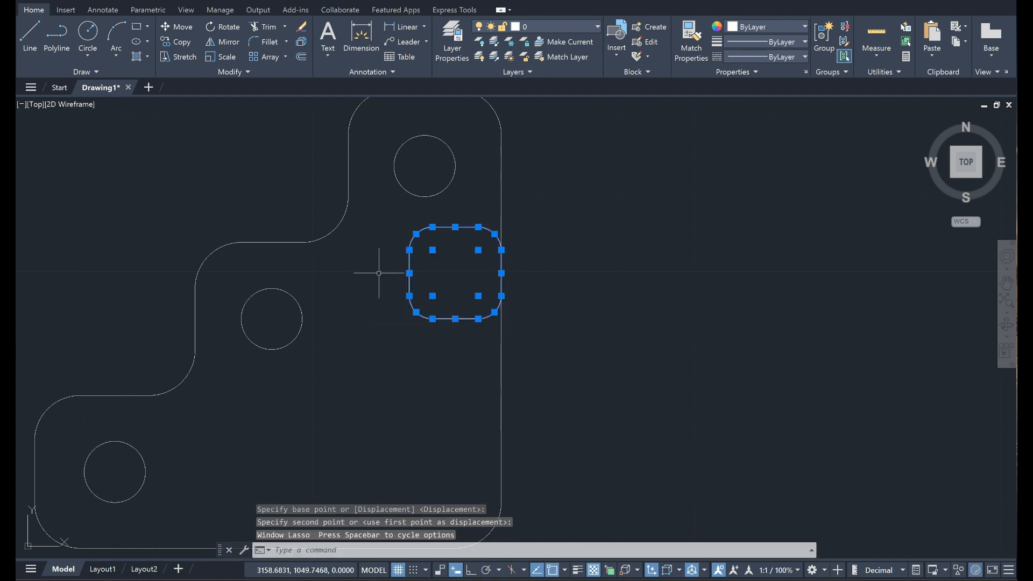
pyautogui.write('M')
pyautogui.press('Return')
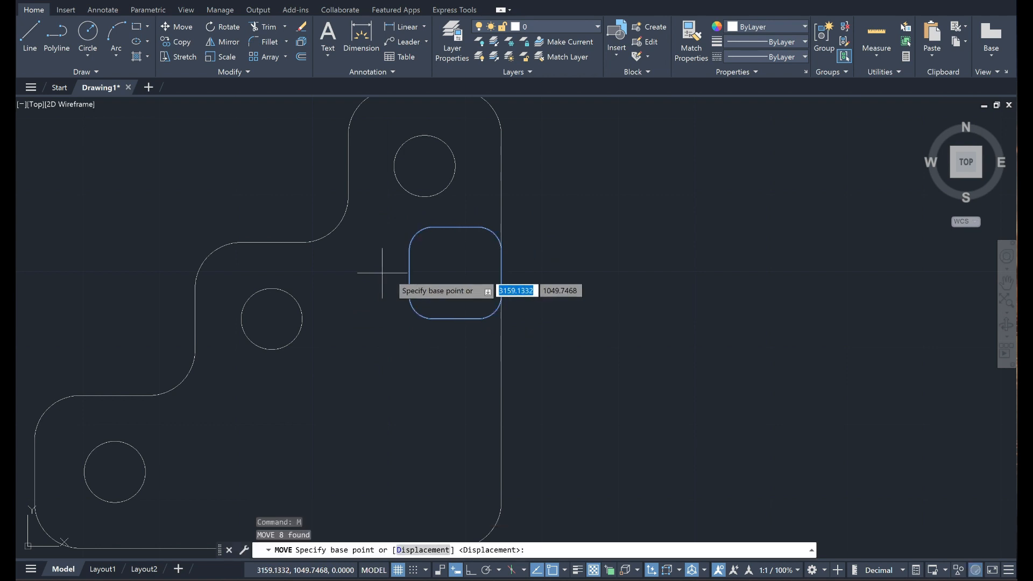
pyautogui.click(501, 273)
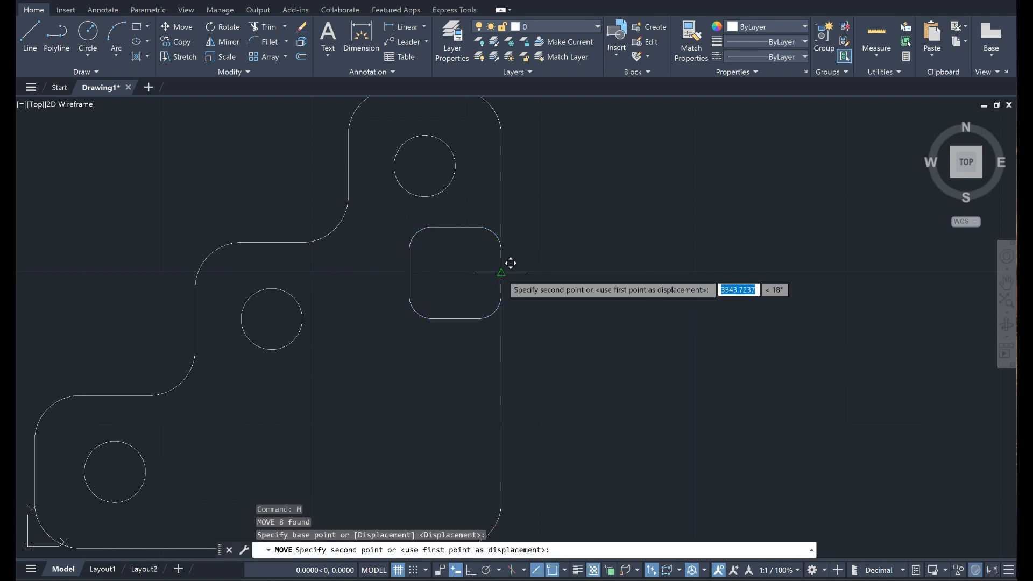
pyautogui.write('3')
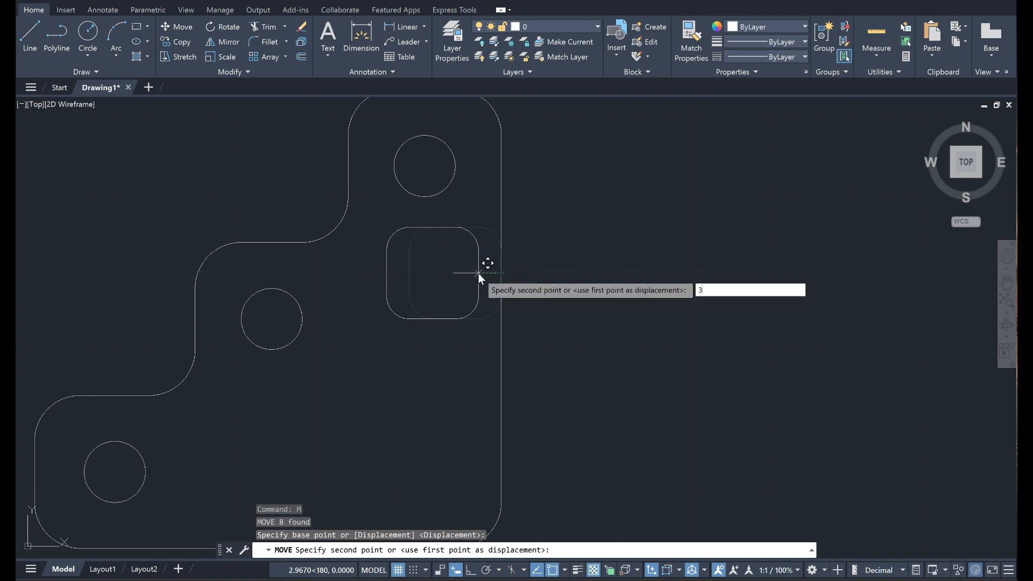
pyautogui.press('Return')
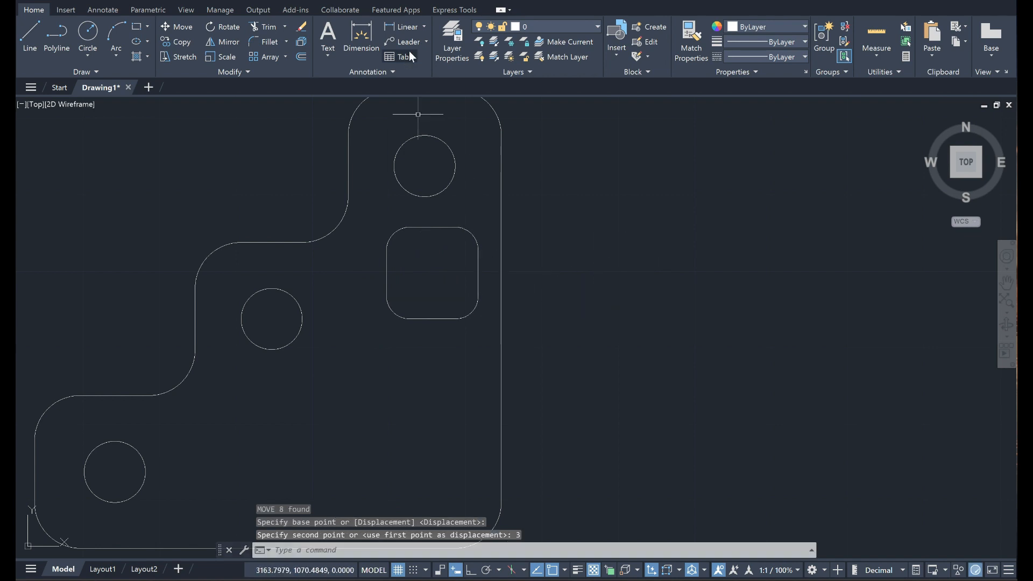
# Check the gap between the plate's right edge and the cutout's right side with a temporary linear dimension.
pyautogui.click(405, 30)
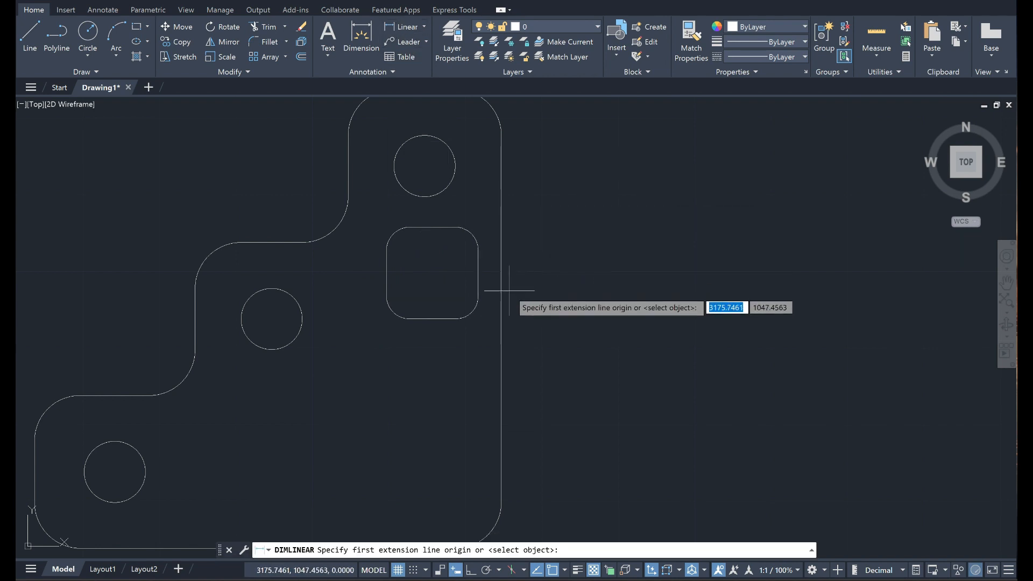
pyautogui.click(501, 273)
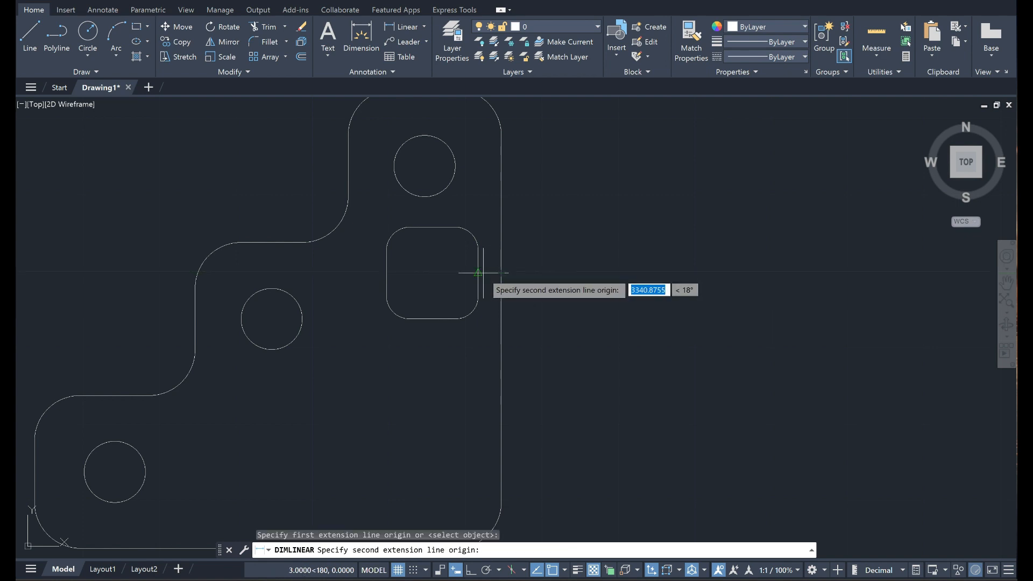
pyautogui.click(478, 273)
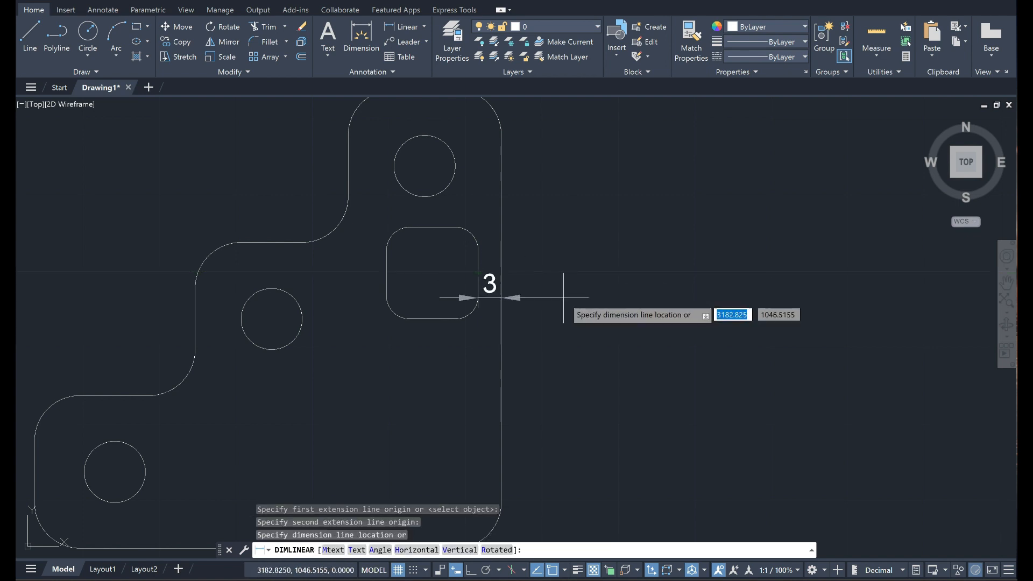
pyautogui.press('Escape')
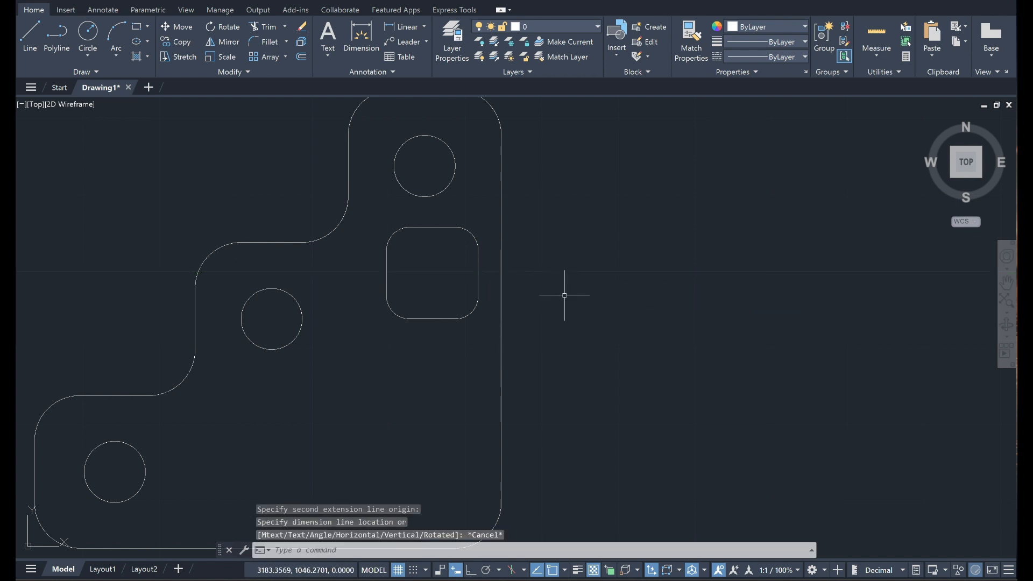
# Add a horizontal linear dimension from the plate's right edge to the top circle's centre, placed just above the square cutout.
pyautogui.click(389, 30)
pyautogui.click(501, 216)
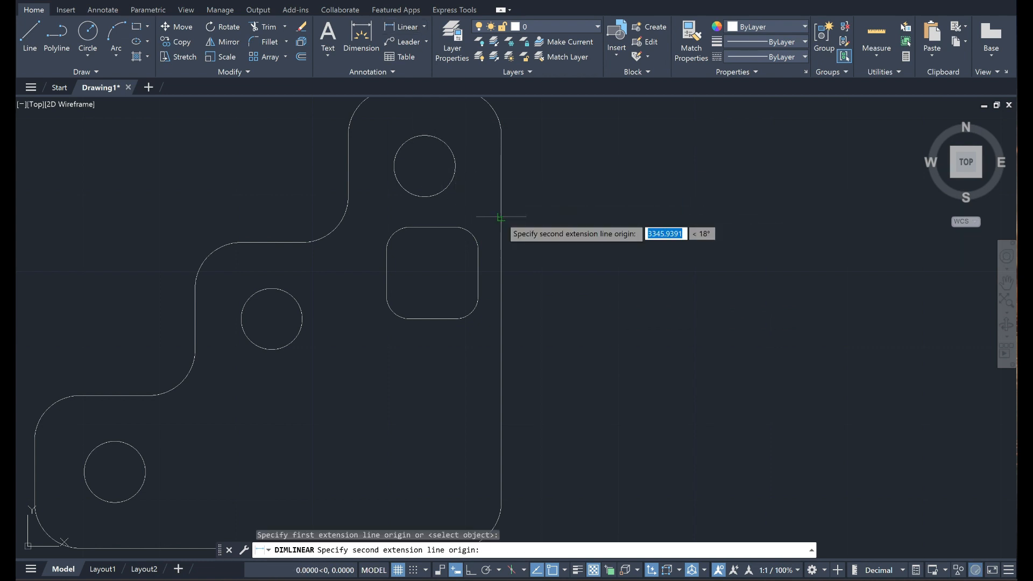
pyautogui.click(425, 165)
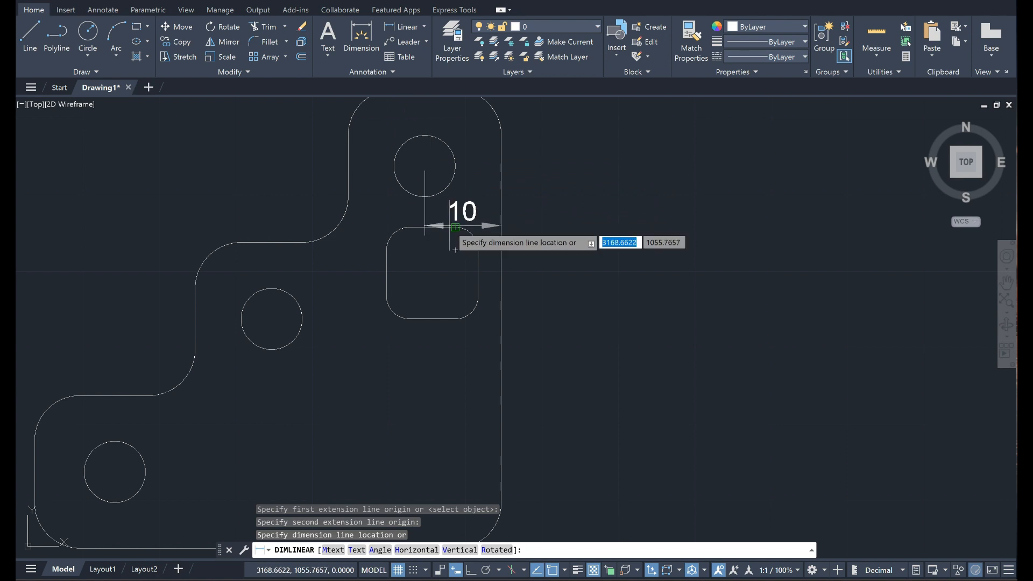
pyautogui.click(449, 215)
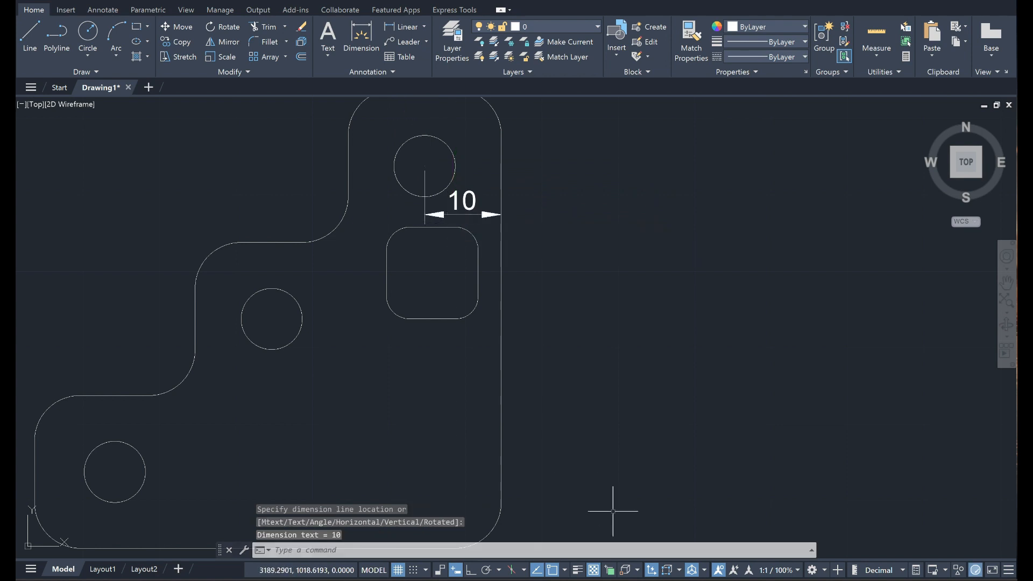
# Consult the reference drawing and dimension the plate's overall width, placing the dimension below its bottom edge.
pyautogui.hotkey('alt', 'Tab')
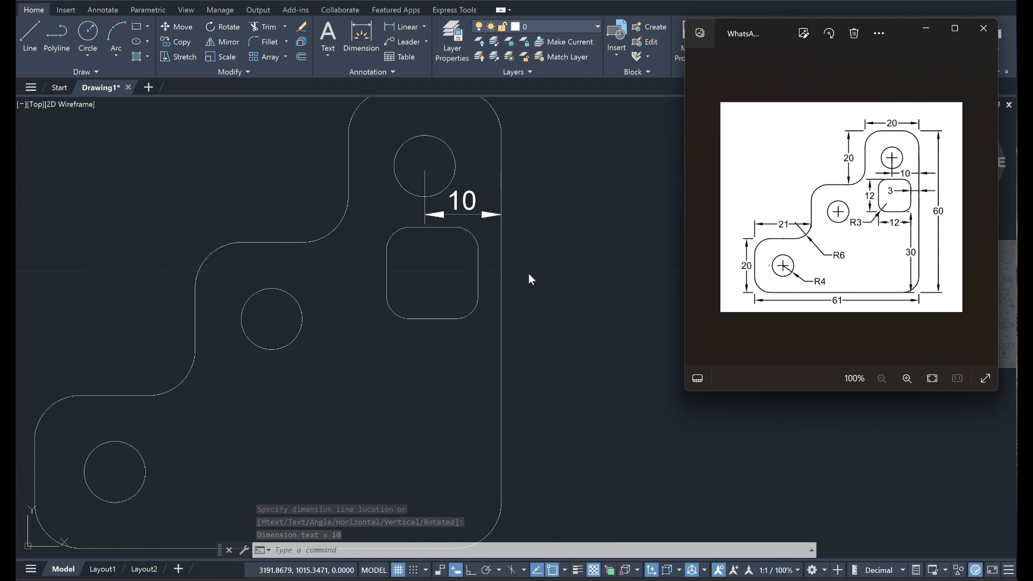
pyautogui.scroll(-2, 576, 287)
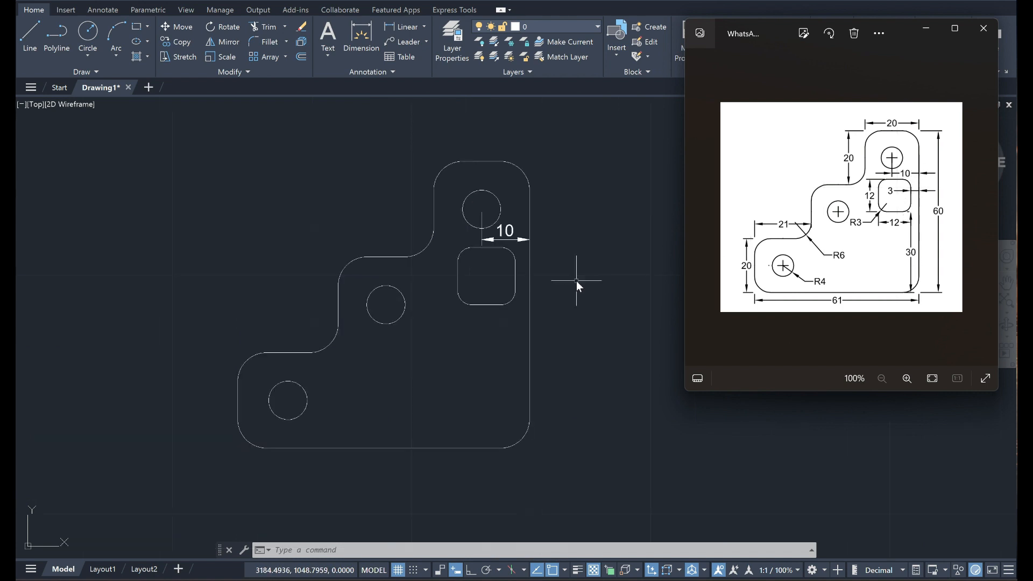
pyautogui.hotkey('alt', 'Tab')
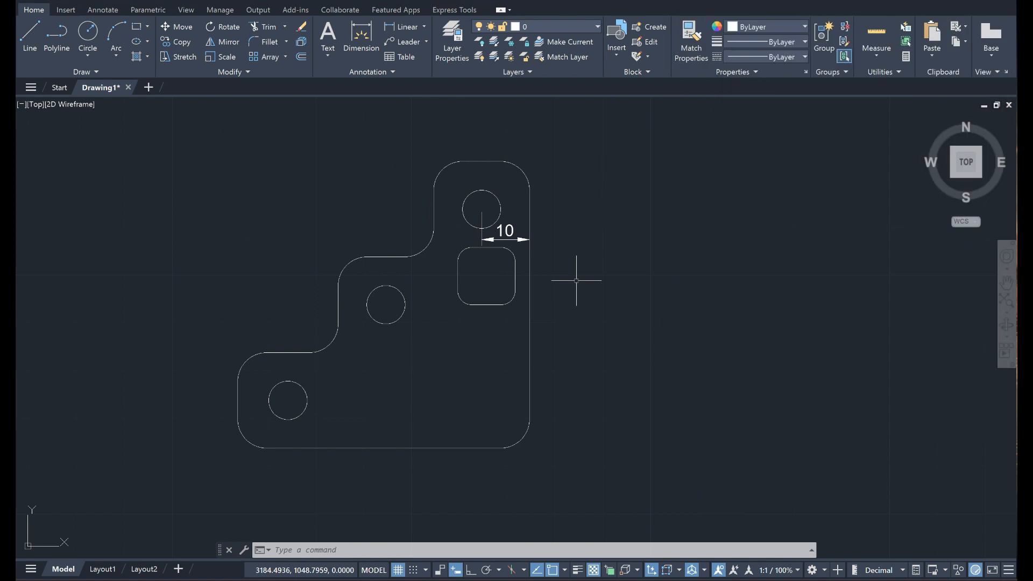
pyautogui.click(406, 26)
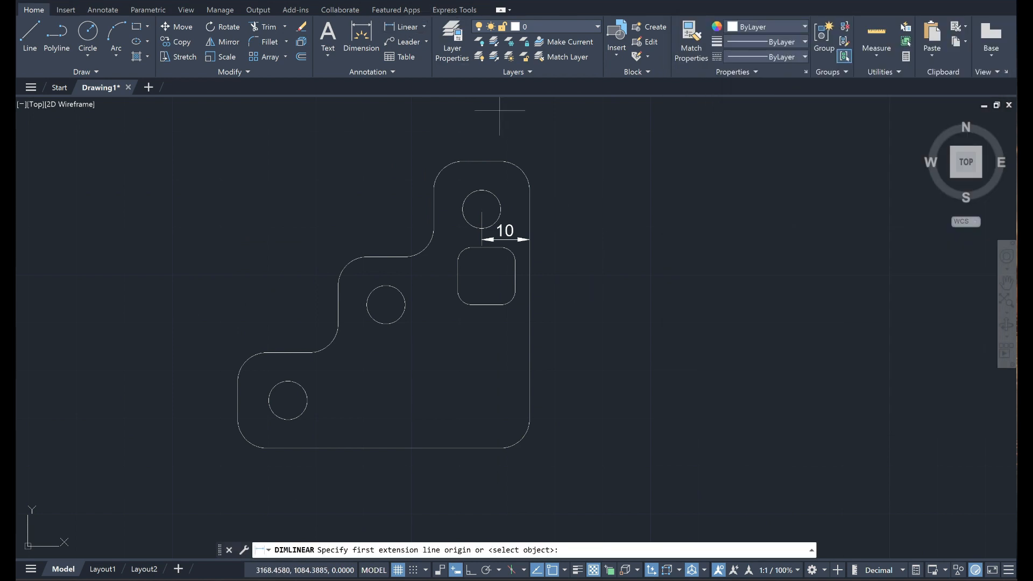
pyautogui.click(237, 420)
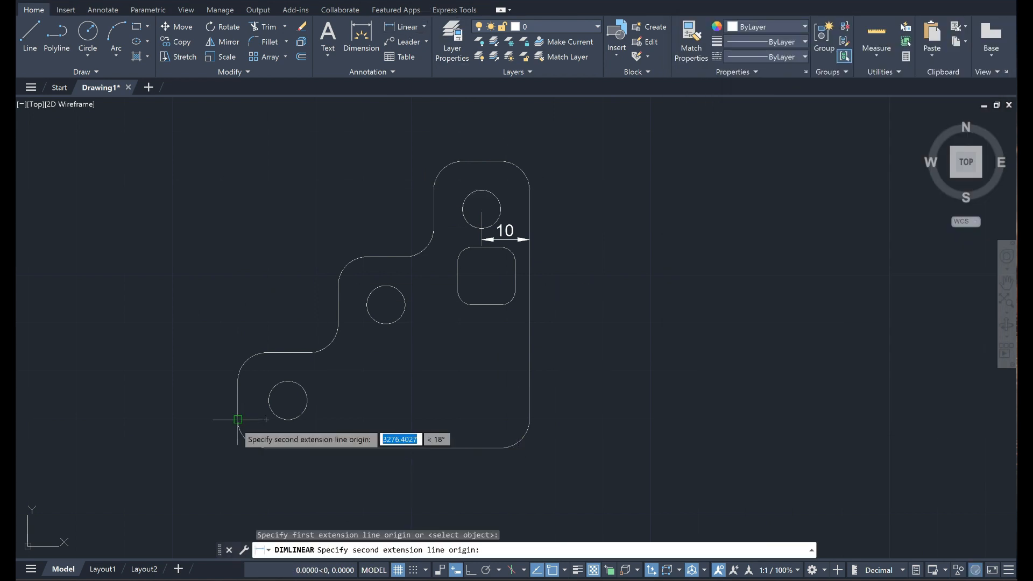
pyautogui.click(530, 423)
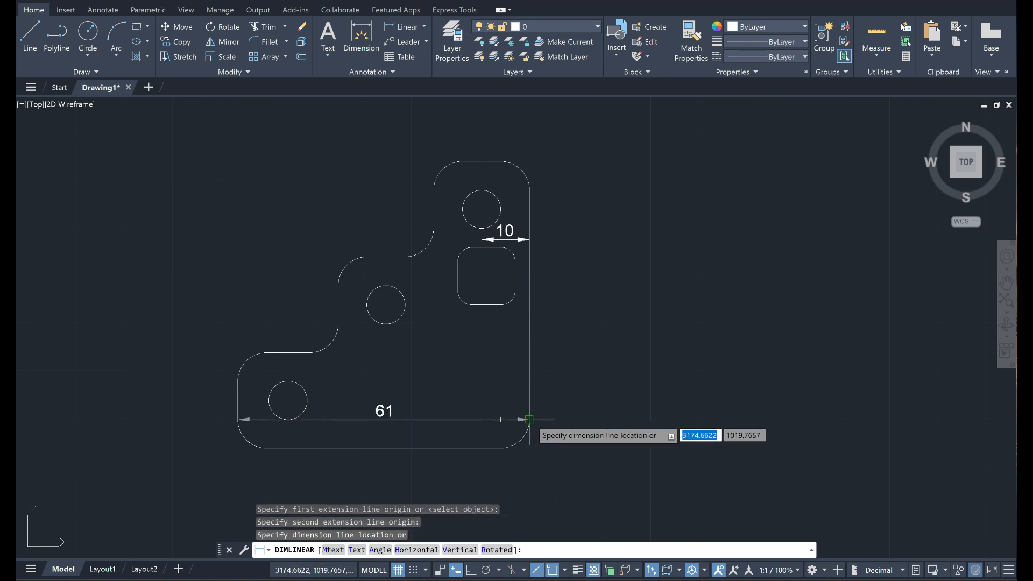
pyautogui.click(530, 469)
# Dimension the plate's overall height from bottom edge to top edge, placing the dimension to the right of the plate.
pyautogui.press('Return')
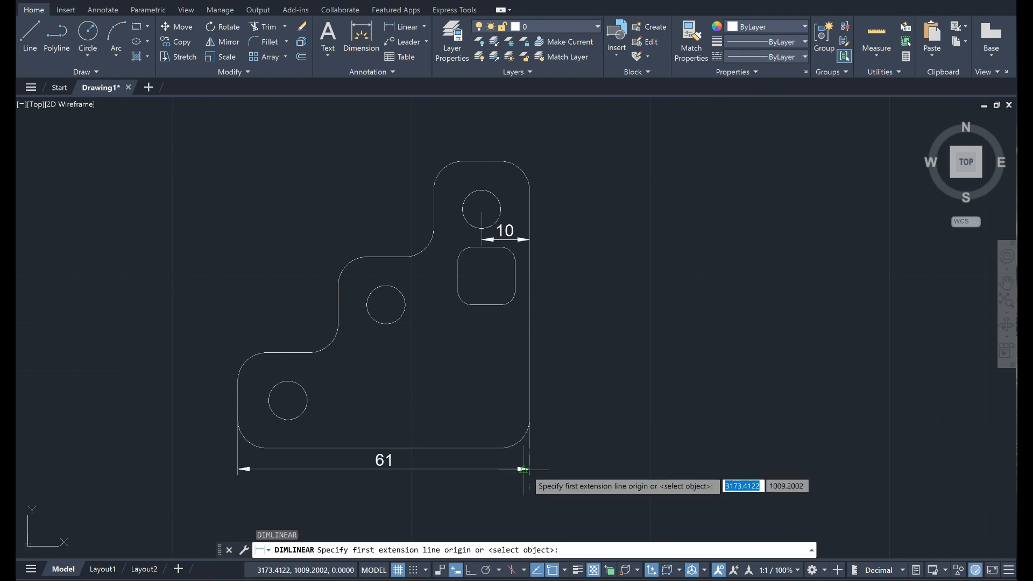
pyautogui.click(500, 444)
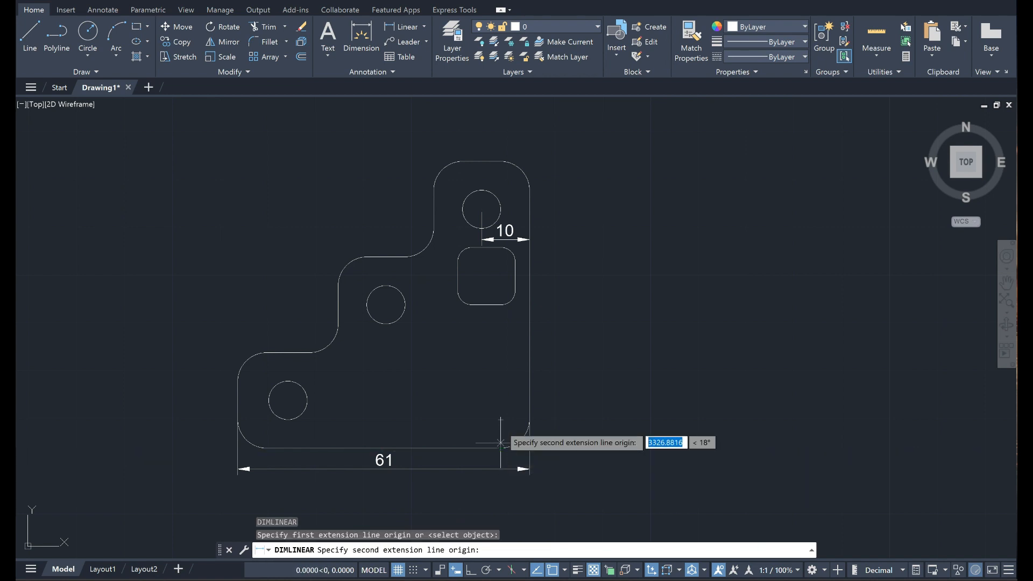
pyautogui.click(501, 160)
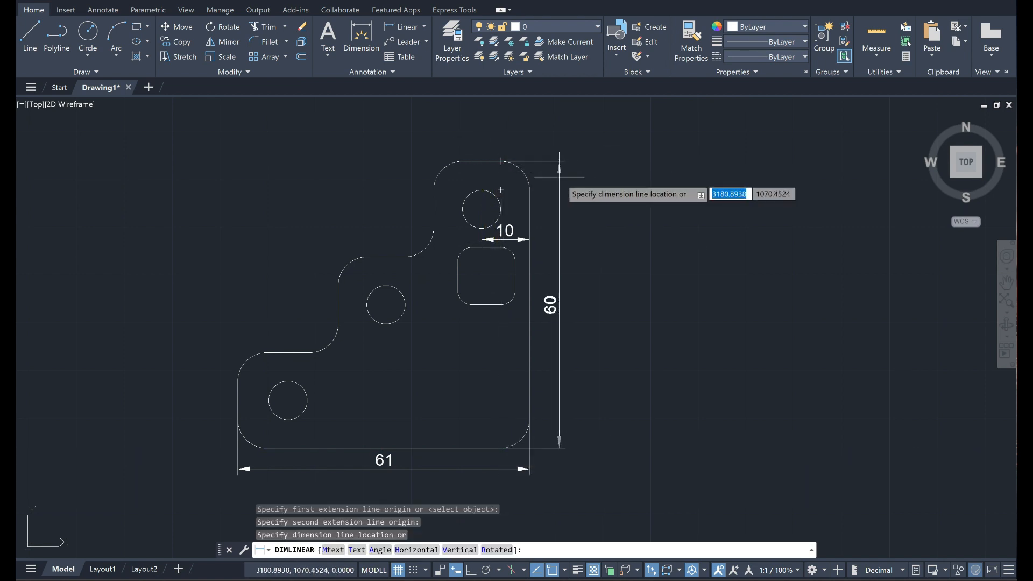
pyautogui.click(559, 176)
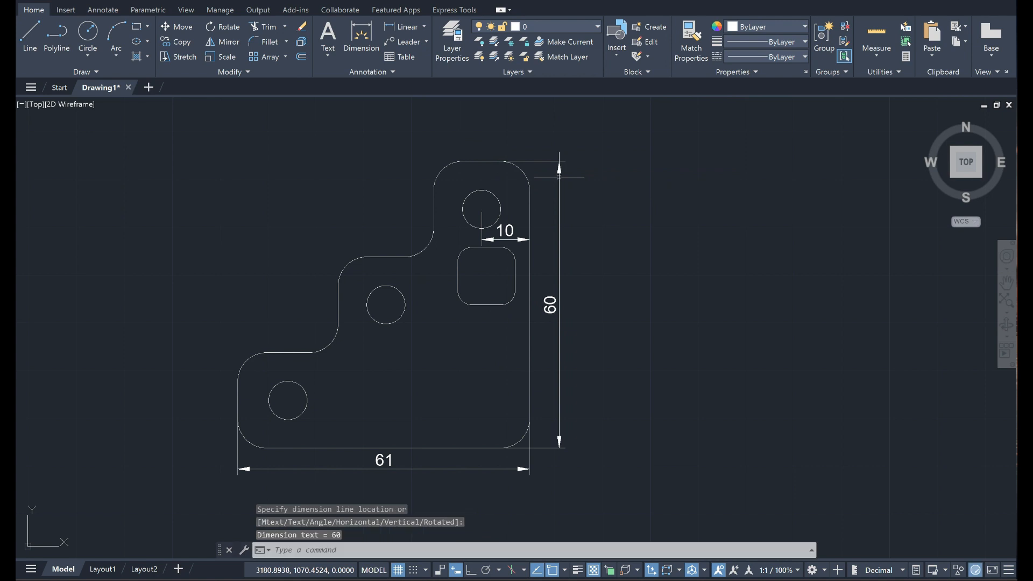
# Turn on Ortho mode and add a linear dimension for the width of the plate's upper section, placed above its top edge.
pyautogui.click(472, 571)
pyautogui.press('Return')
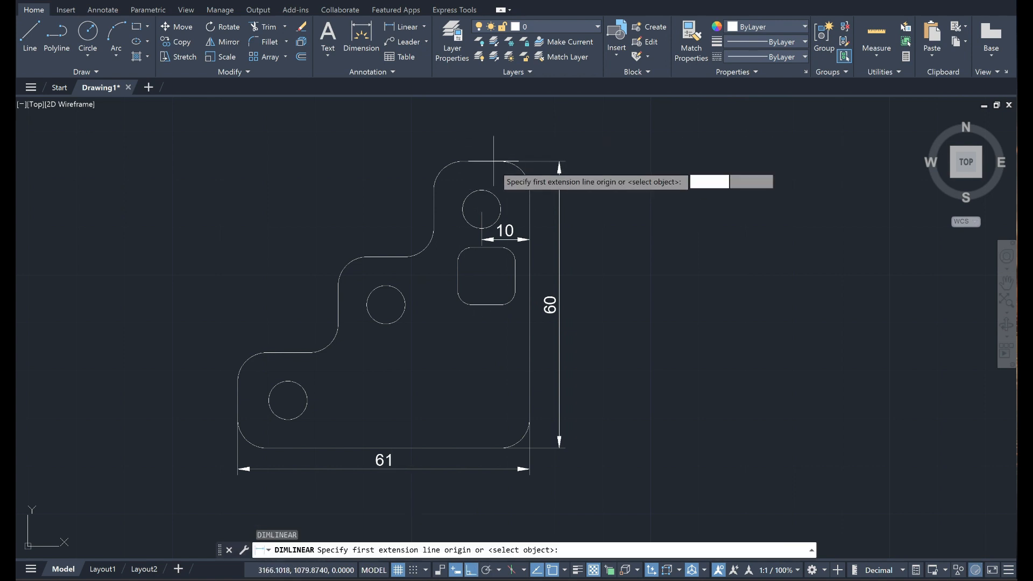
pyautogui.click(529, 189)
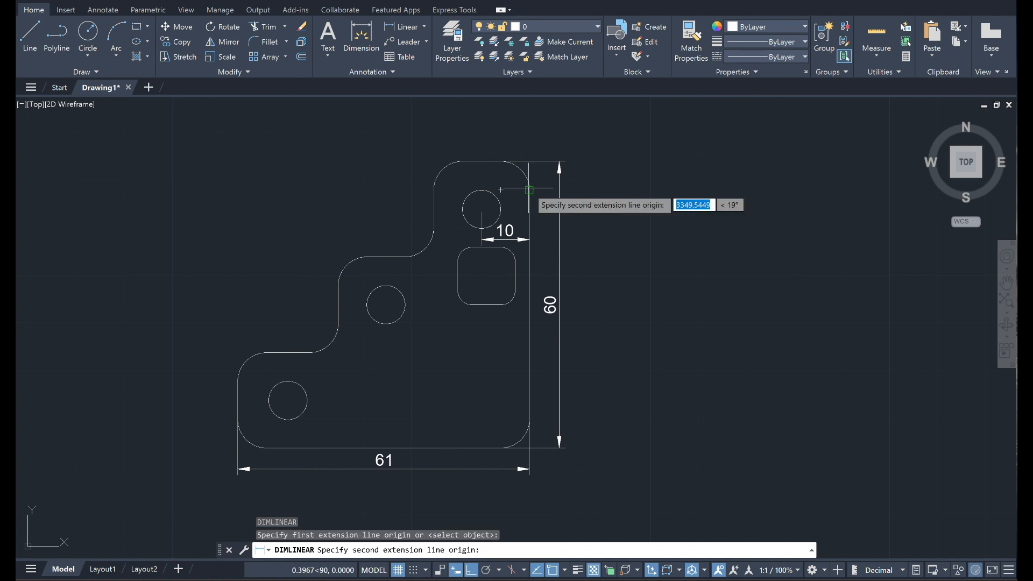
pyautogui.click(434, 190)
pyautogui.click(425, 118)
# Add a vertical linear dimension from the plate's top edge down to the middle step, placed left of the upper section.
pyautogui.press('Return')
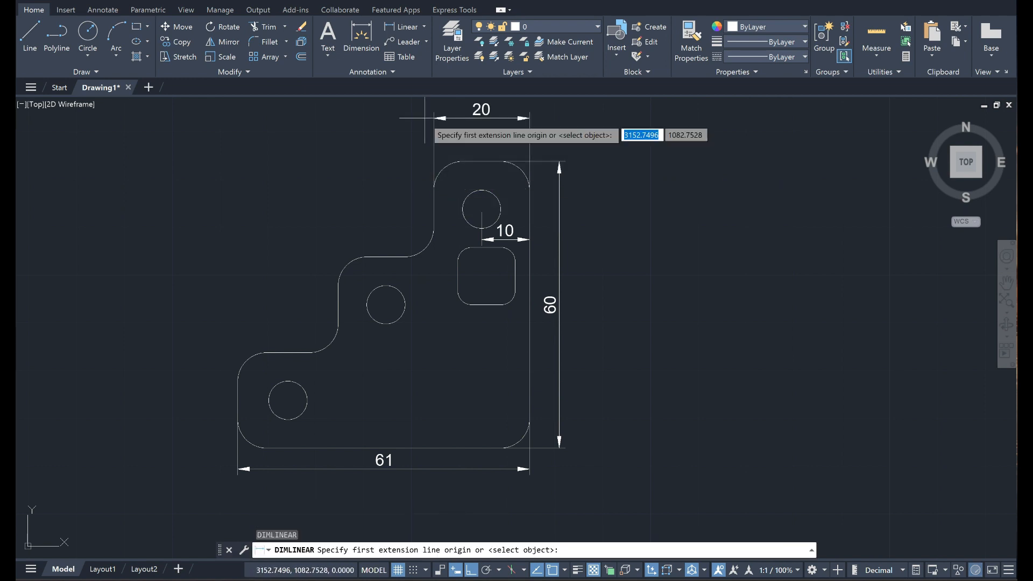
pyautogui.click(462, 160)
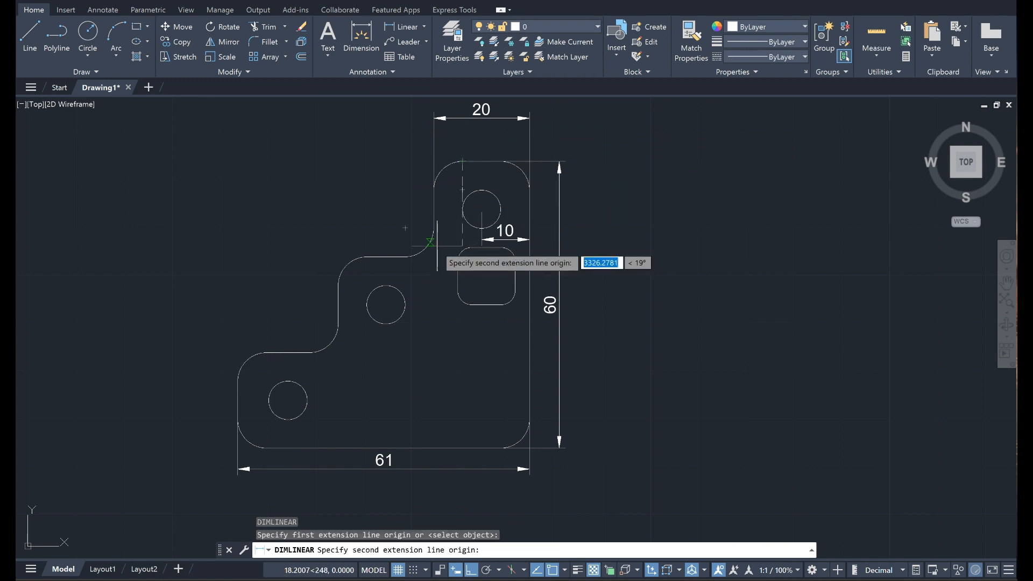
pyautogui.click(406, 258)
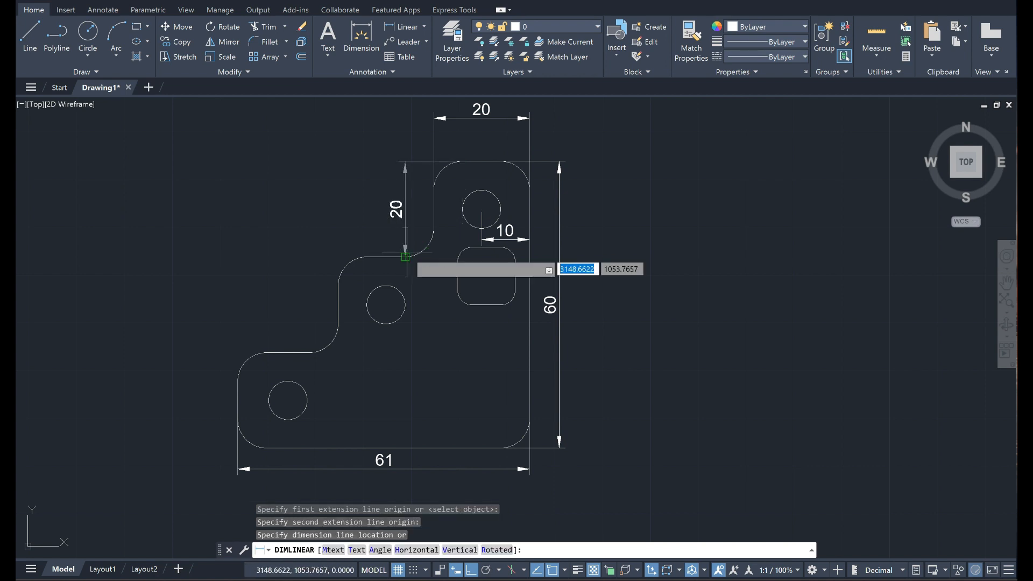
pyautogui.click(406, 251)
# Add a vertical linear dimension from the plate's bottom edge to the lowest step's top edge, placed left of the plate.
pyautogui.press('Return')
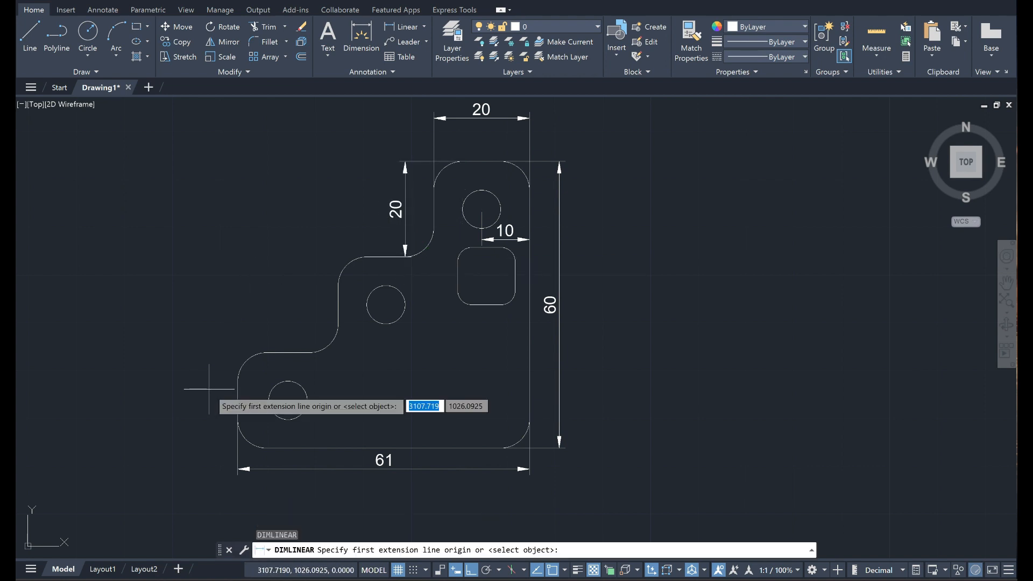
pyautogui.click(266, 447)
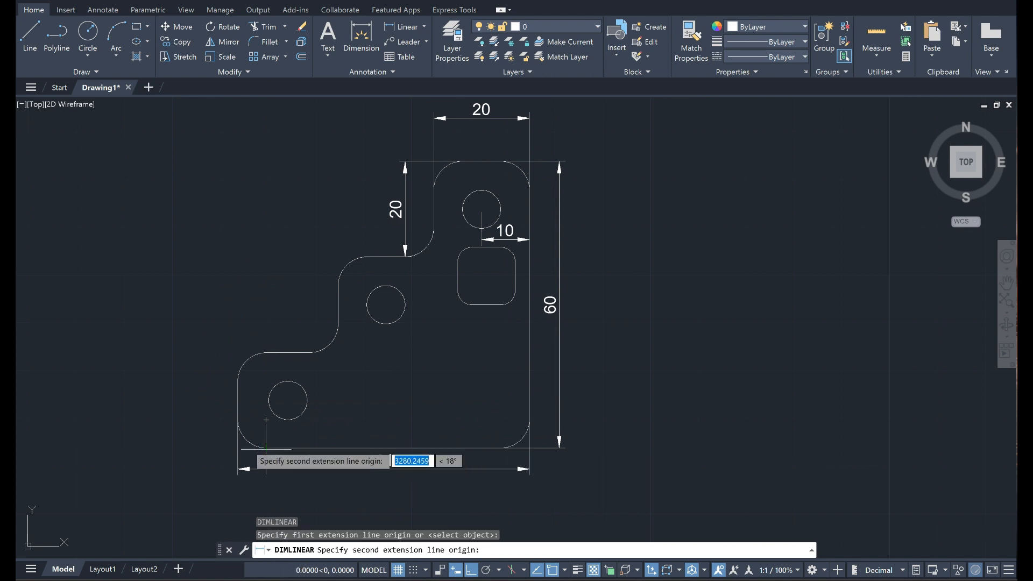
pyautogui.click(266, 353)
pyautogui.click(220, 353)
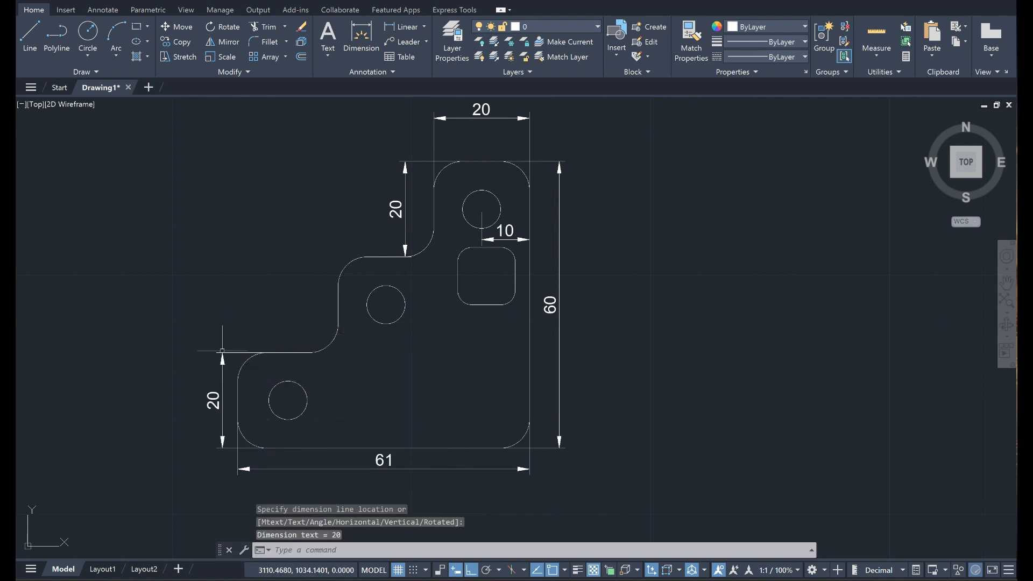
# Add a horizontal linear dimension from the plate's left edge to the middle step's vertical edge, placed above the lowest step.
pyautogui.press('Return')
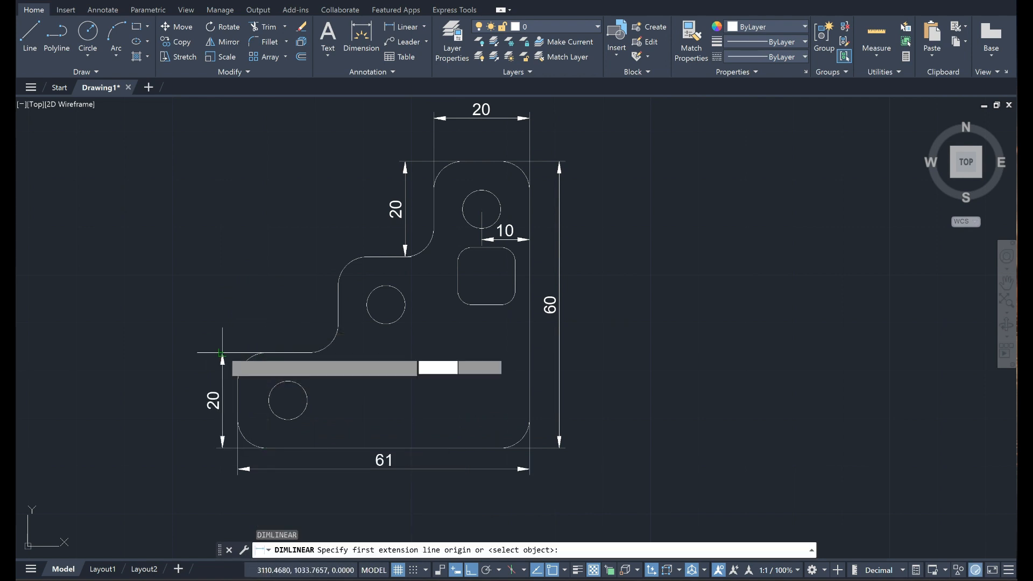
pyautogui.click(237, 380)
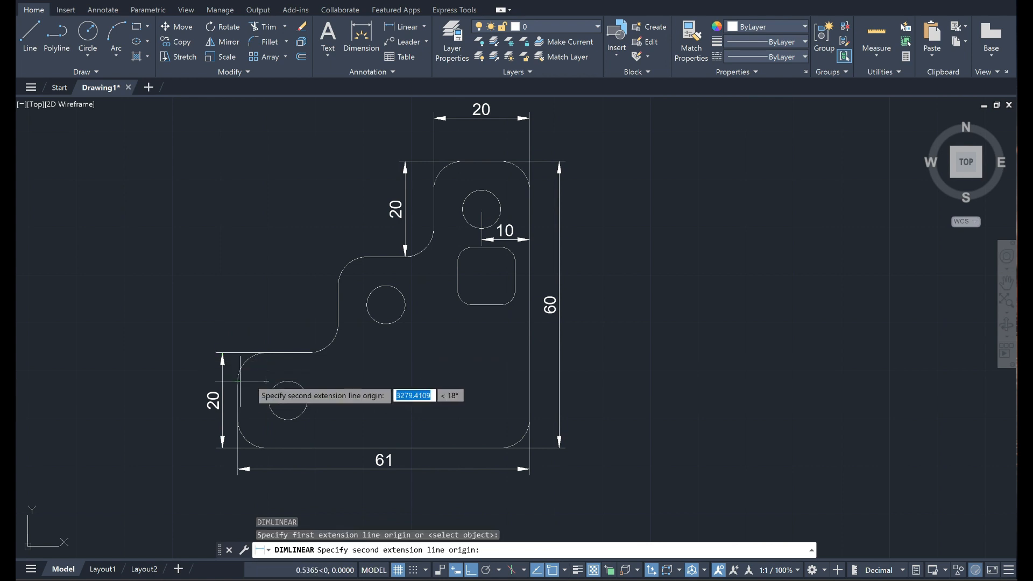
pyautogui.click(338, 324)
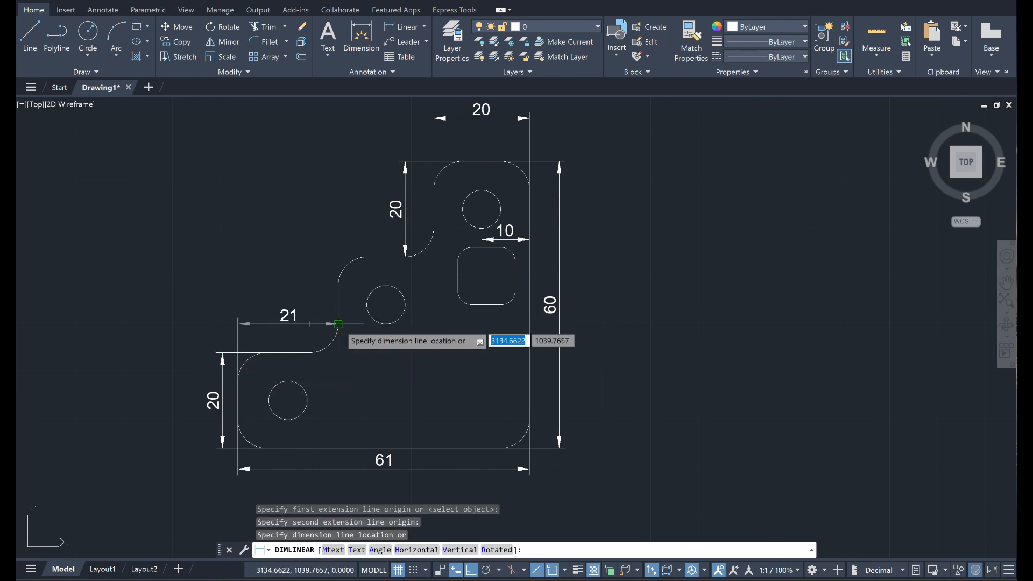
pyautogui.click(338, 323)
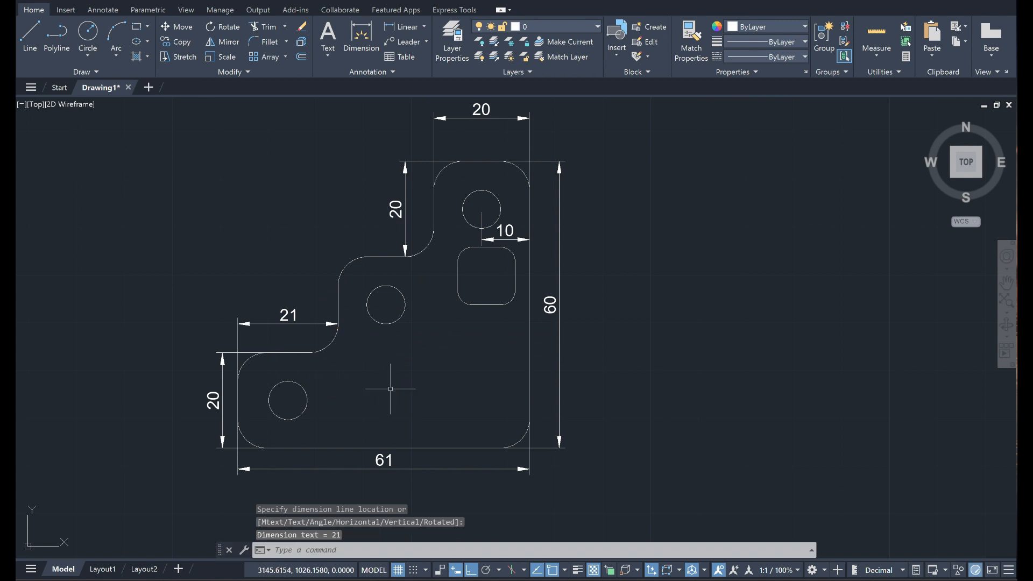
# Add a radius dimension to the lower-left circle, with its text just to the right of the circle.
pyautogui.write('dra')
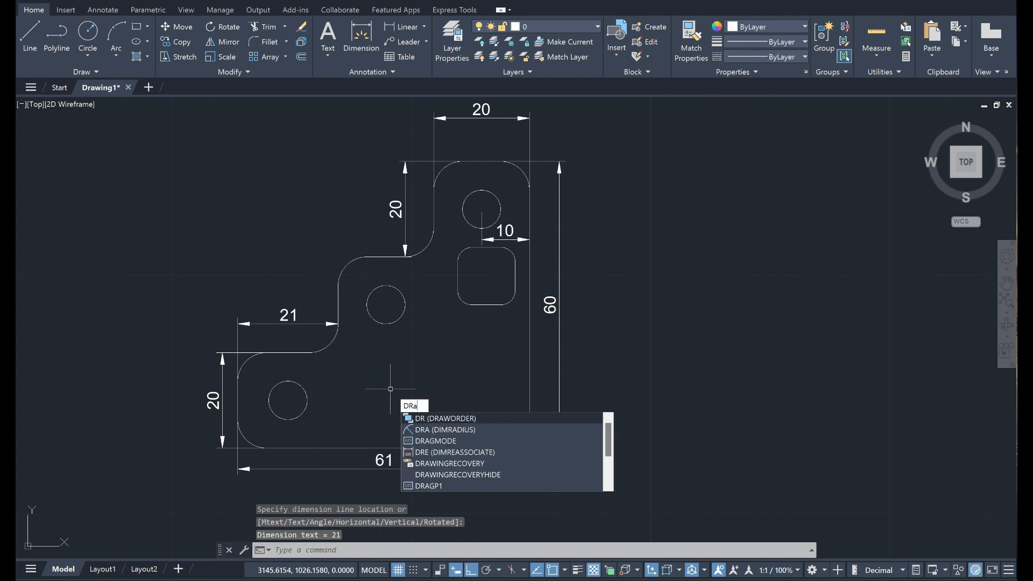
pyautogui.press('Return')
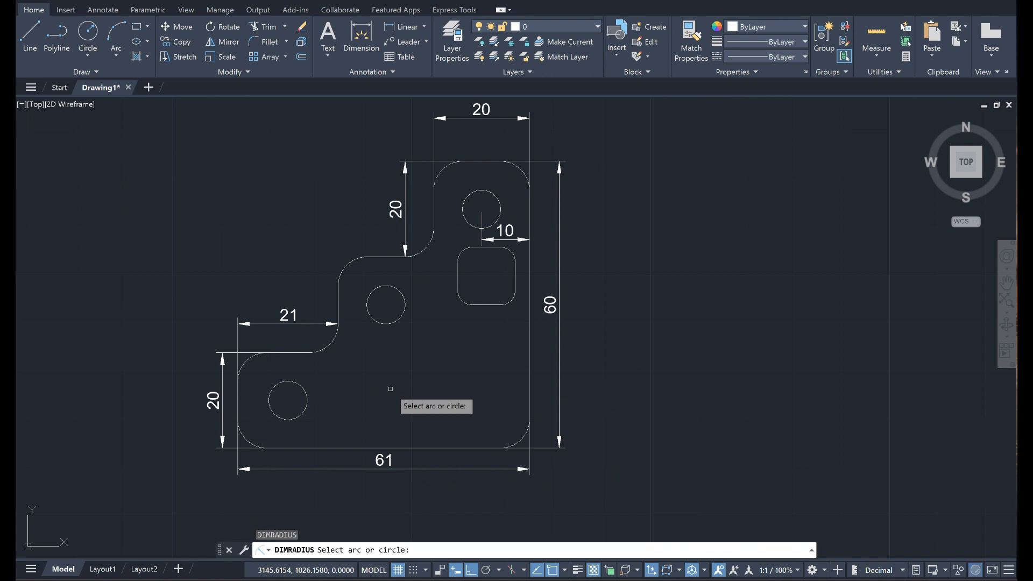
pyautogui.click(307, 401)
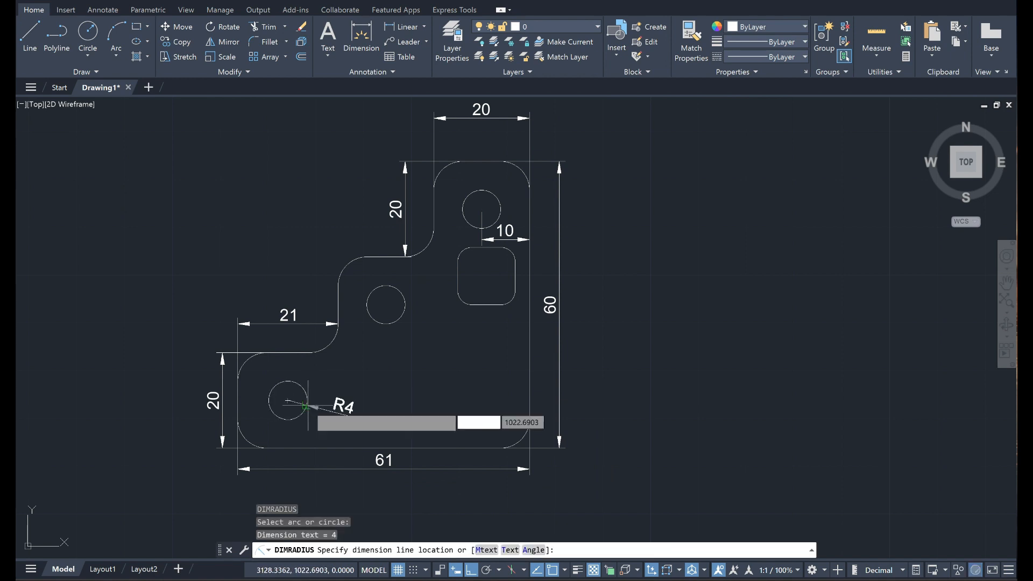
pyautogui.click(307, 405)
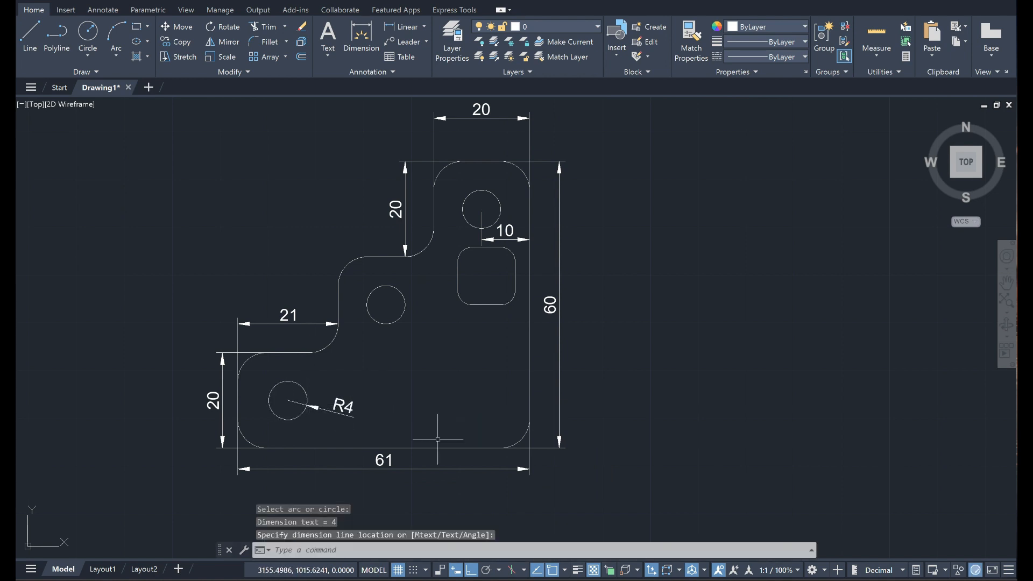
# Consult the reference drawing and add a radius dimension to the middle step's outer rounded corner, placed outside the plate at its upper left.
pyautogui.hotkey('alt', 'Tab')
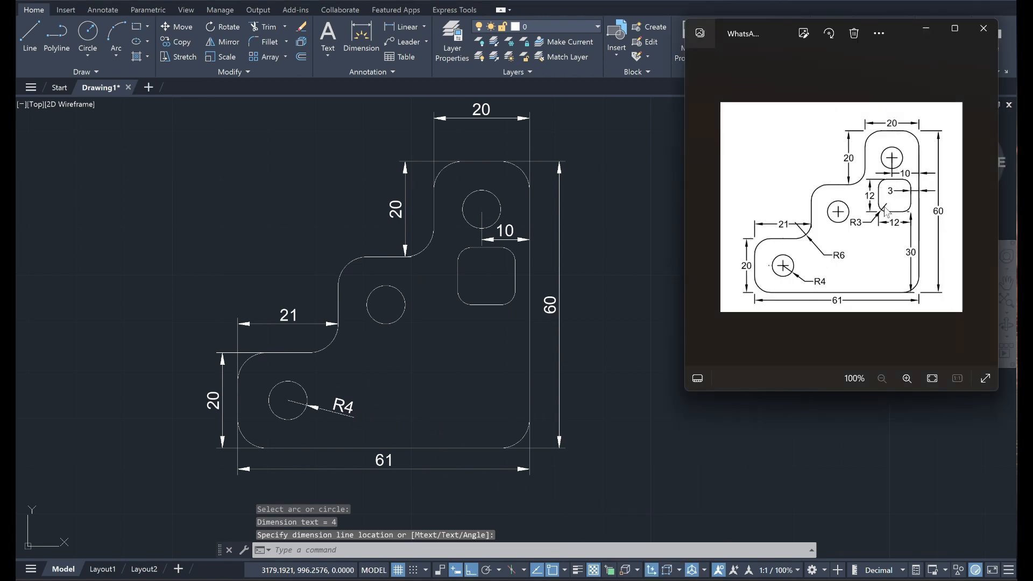
pyautogui.hotkey('alt', 'Tab')
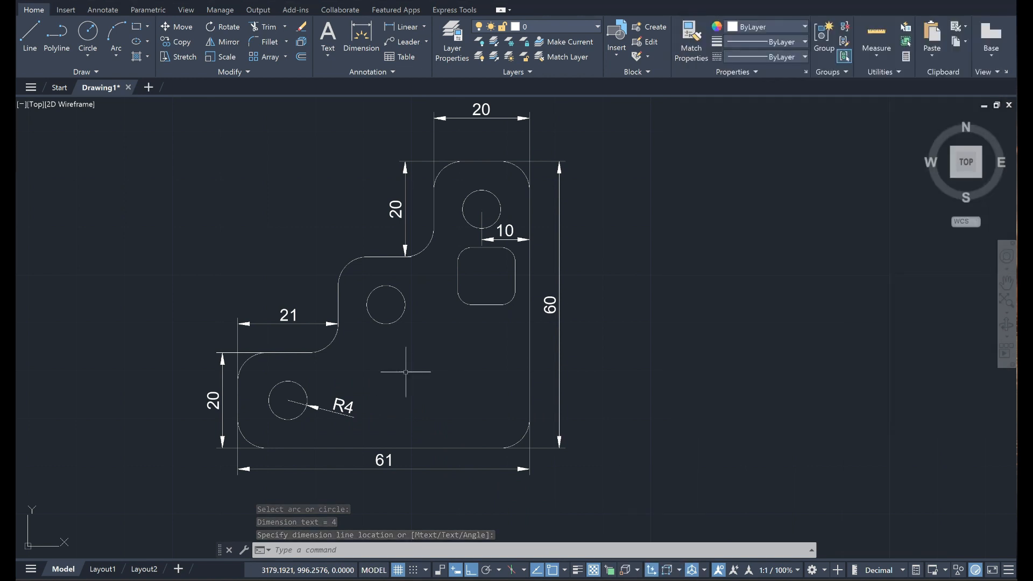
pyautogui.press('Return')
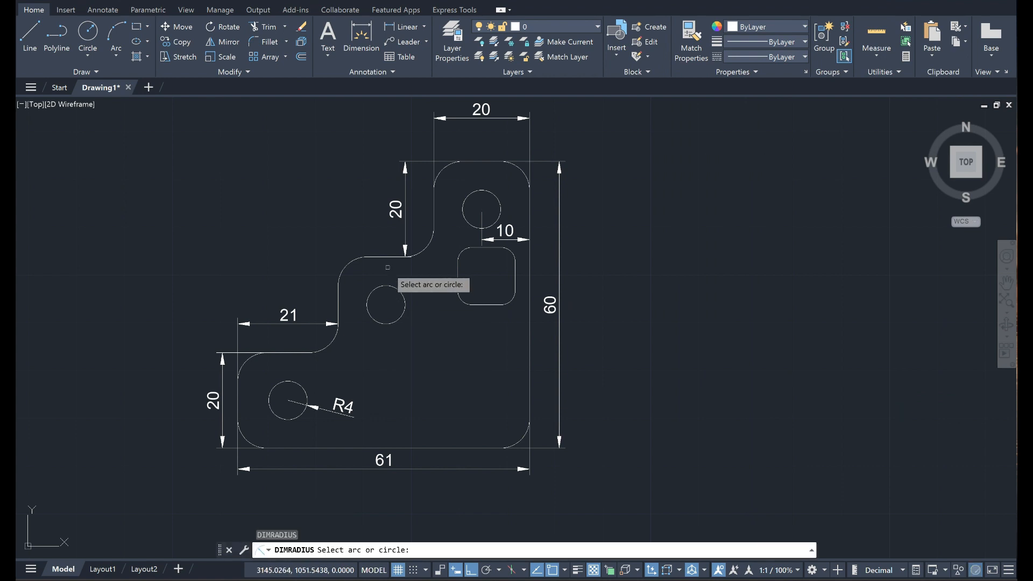
pyautogui.click(347, 265)
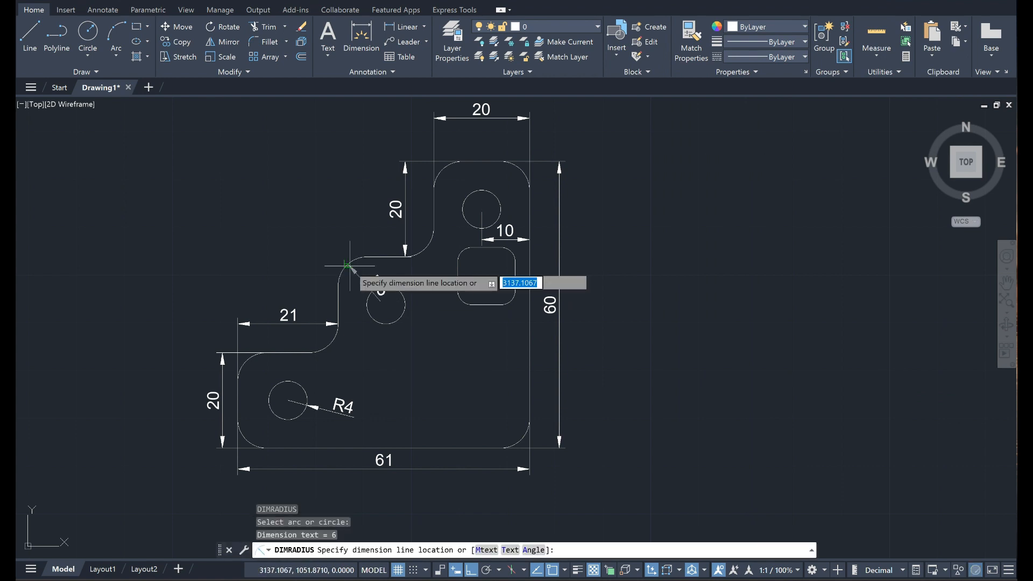
pyautogui.click(316, 227)
# Add a radius dimension to the square cutout's lower-left rounded corner, placed outside the cutout.
pyautogui.press('Return')
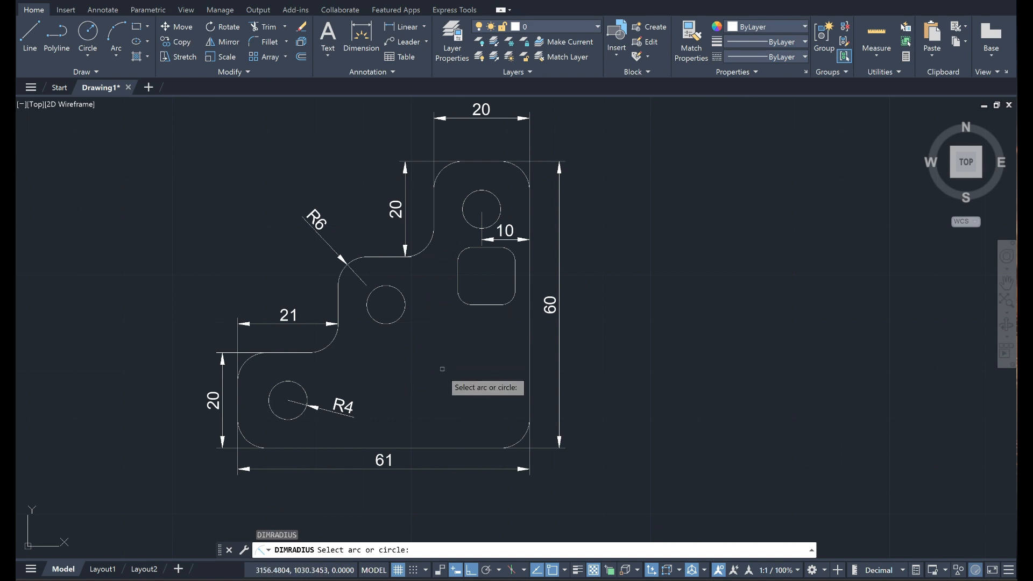
pyautogui.click(461, 302)
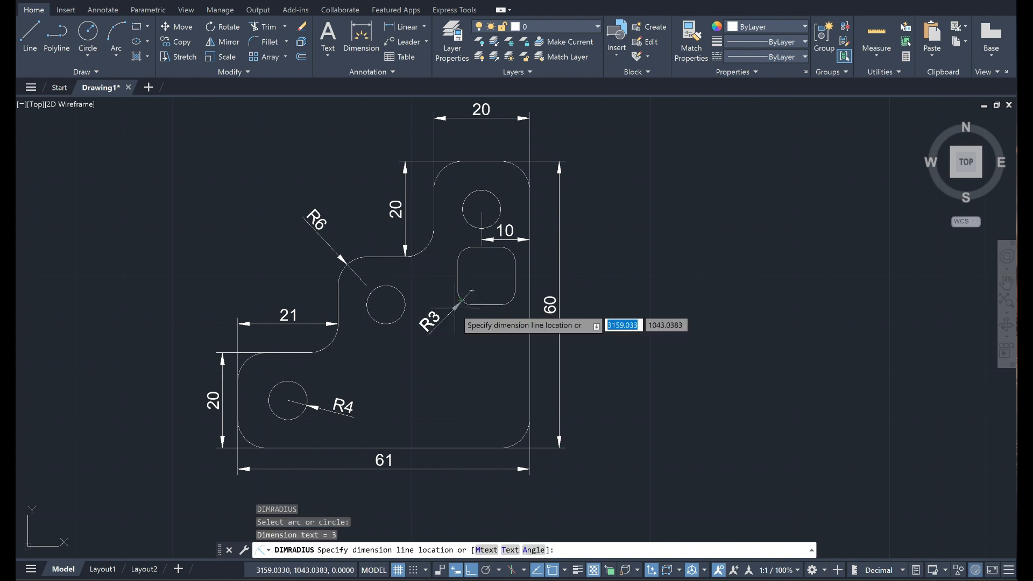
pyautogui.click(455, 308)
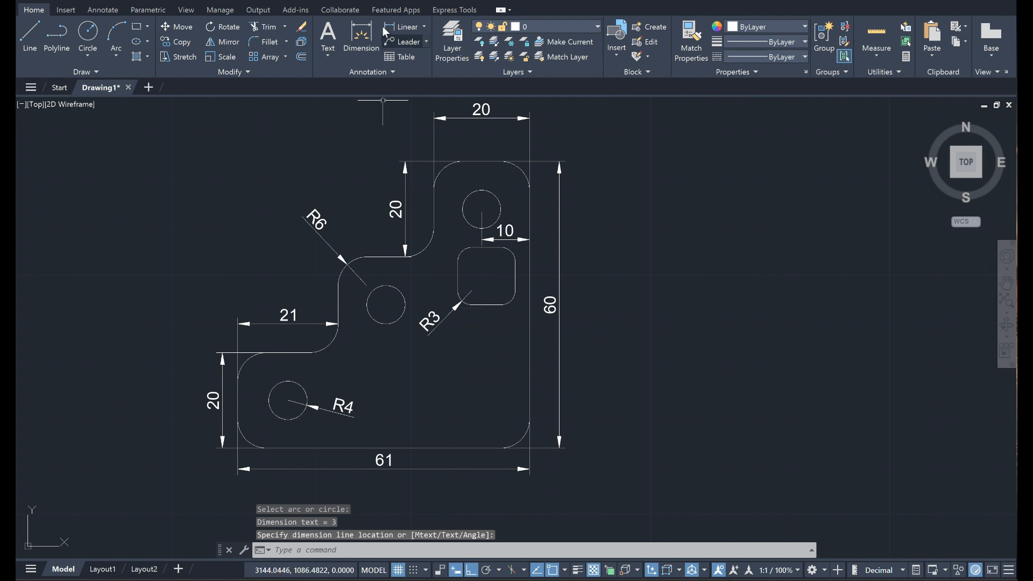
# Add a horizontal linear dimension for the square cutout's width, placed just below the cutout.
pyautogui.click(404, 26)
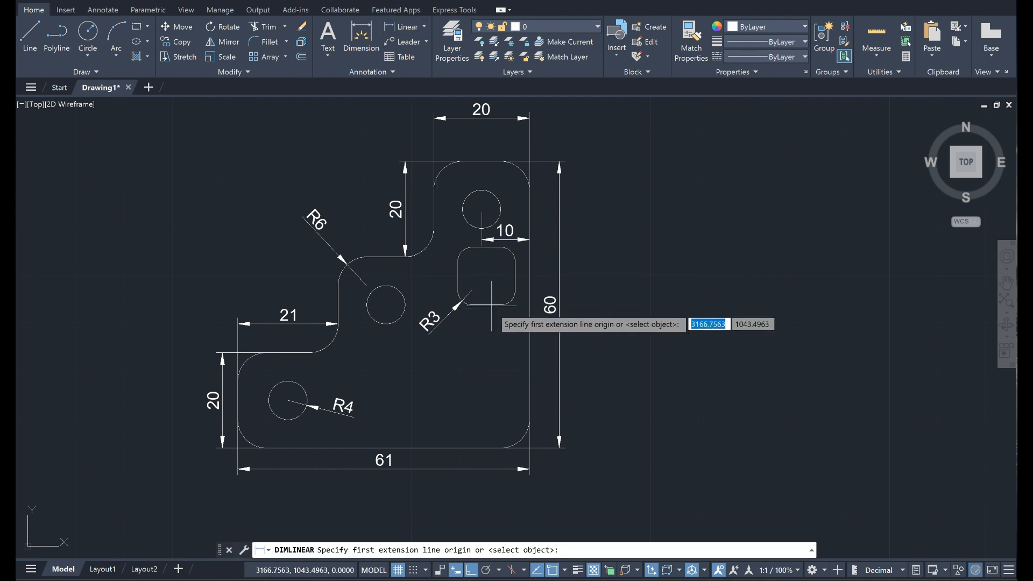
pyautogui.click(459, 291)
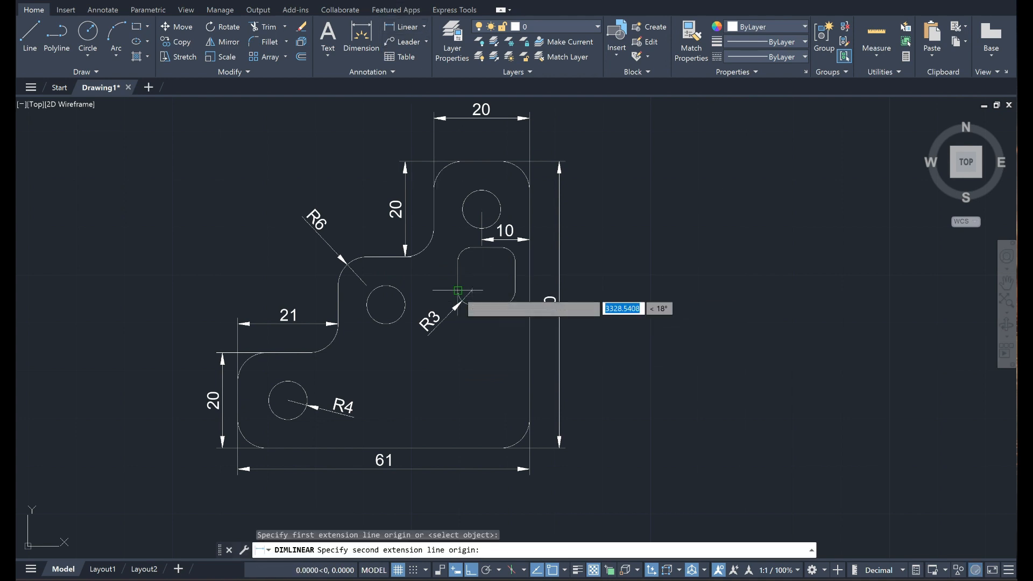
pyautogui.click(514, 293)
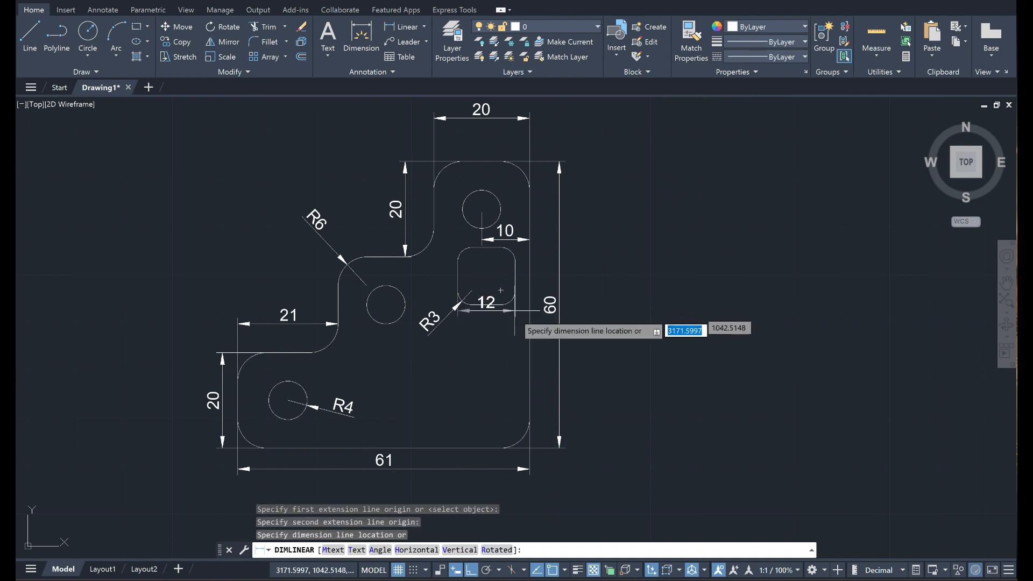
pyautogui.click(514, 317)
# Add a vertical linear dimension for the square cutout's height, placed just left of the cutout.
pyautogui.press('Return')
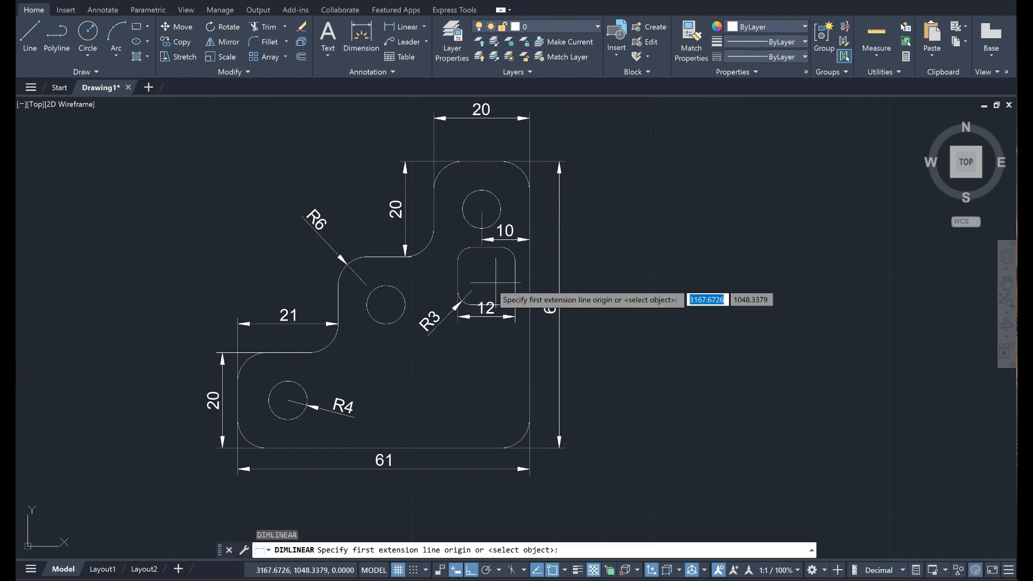
pyautogui.click(462, 299)
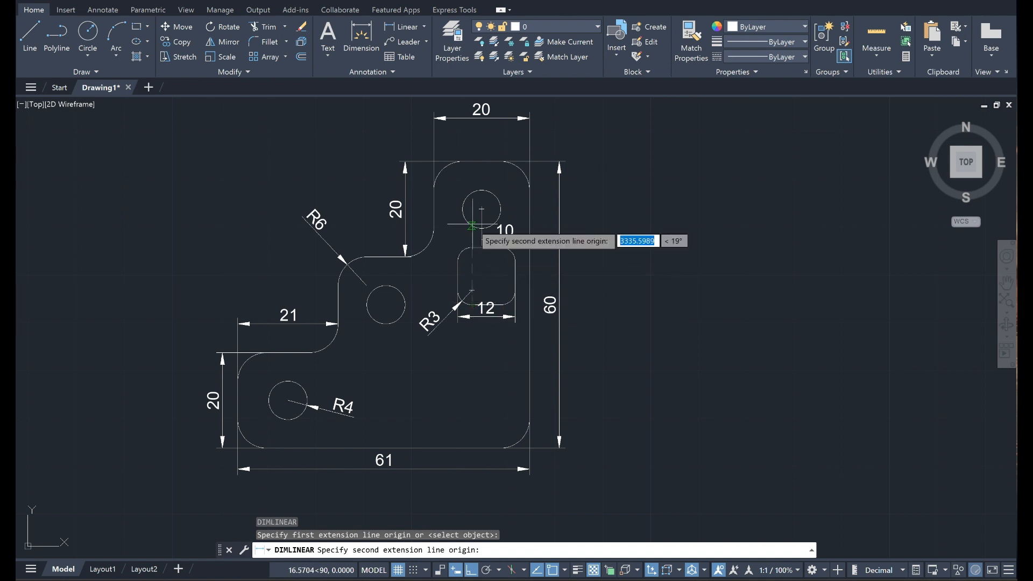
pyautogui.click(472, 247)
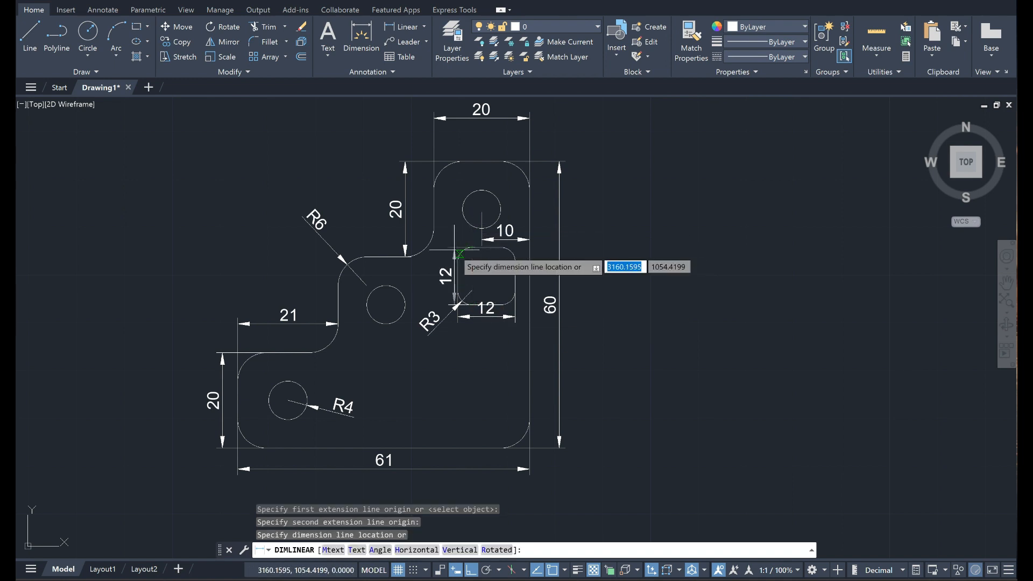
pyautogui.click(444, 252)
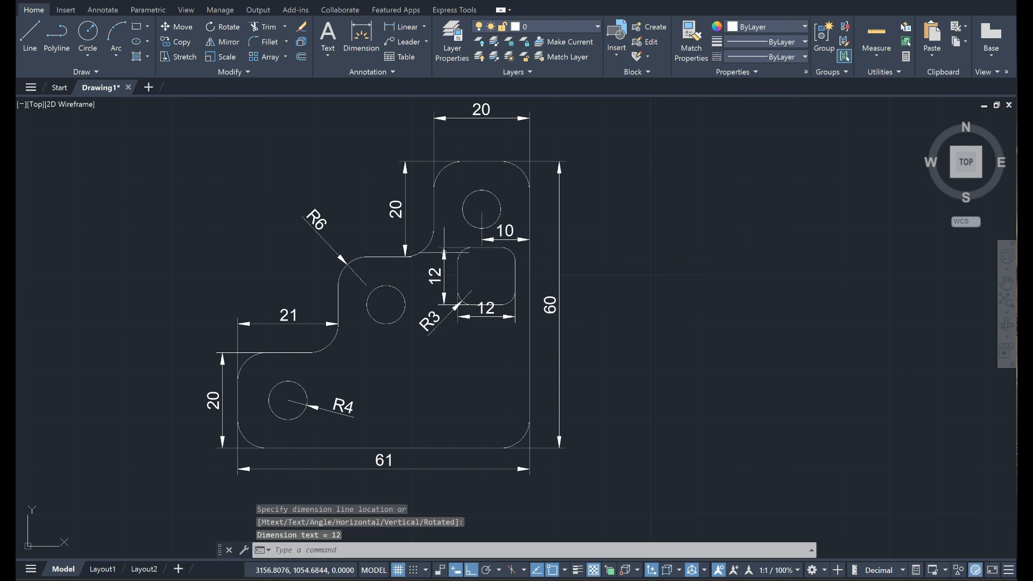
# Consult the reference drawing and dimension the gap between the cutout's right side and the plate's right edge, placed near the cutout's top.
pyautogui.hotkey('alt', 'Tab')
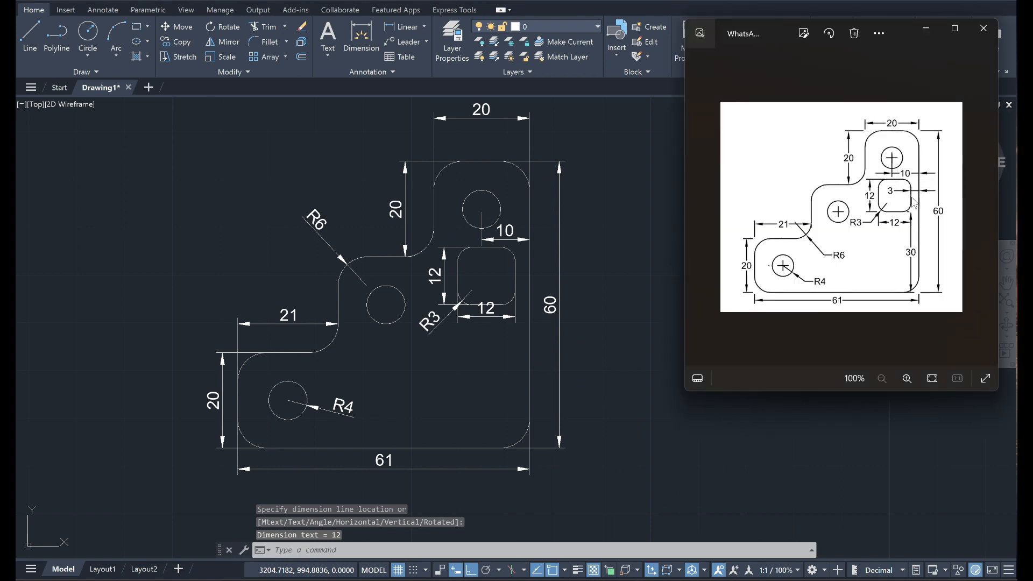
pyautogui.hotkey('alt', 'Tab')
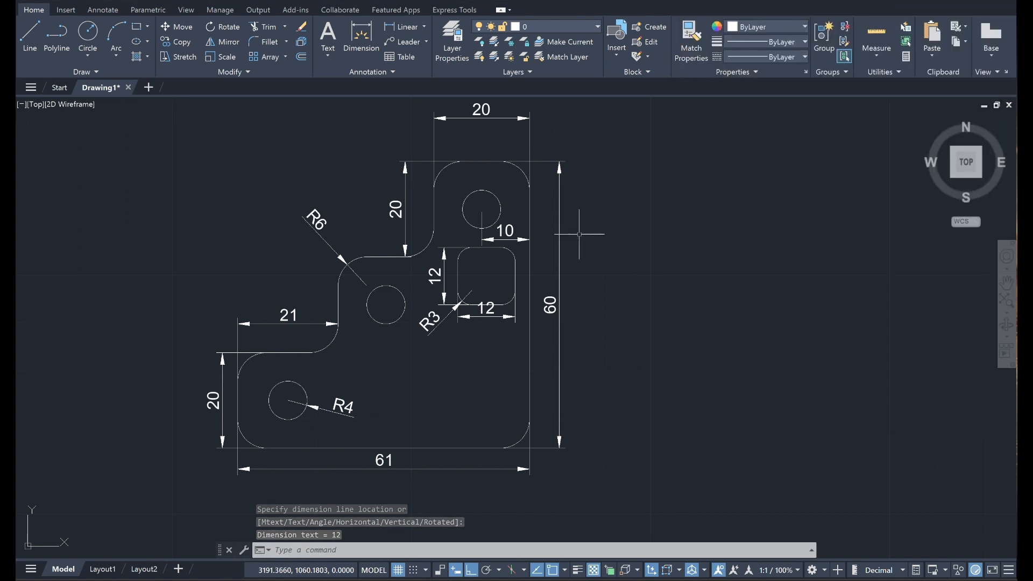
pyautogui.press('Return')
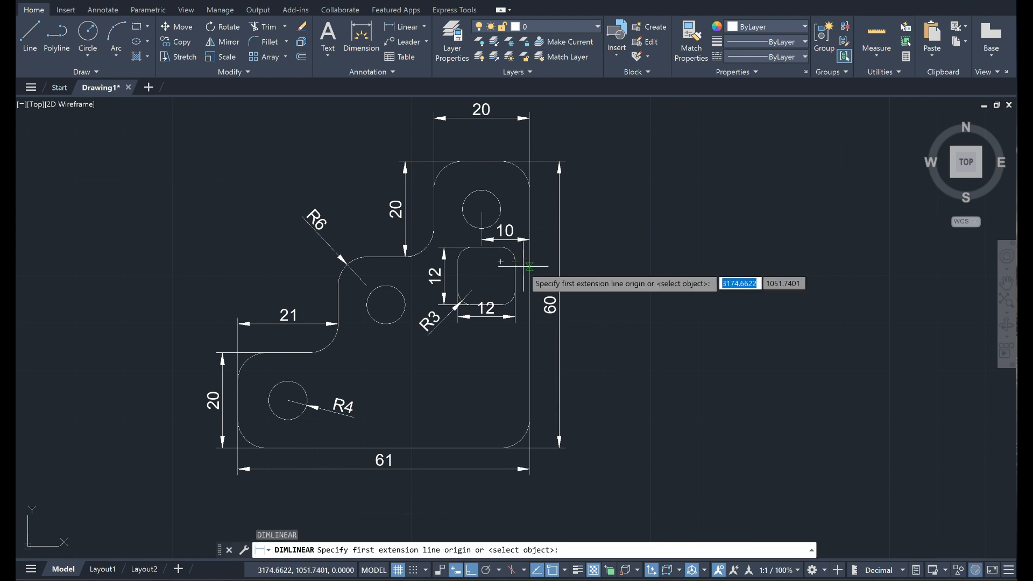
pyautogui.click(515, 261)
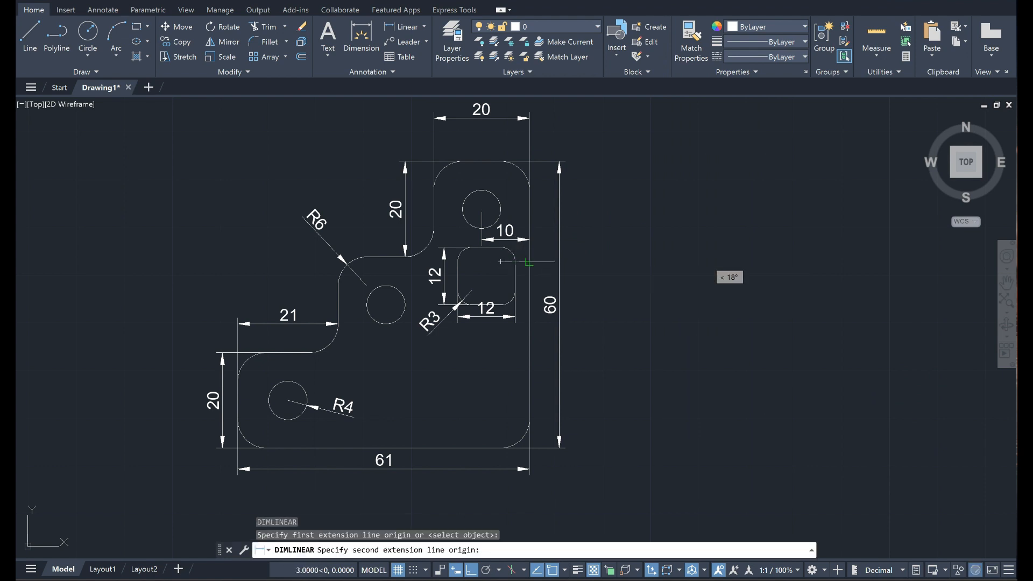
pyautogui.click(529, 262)
pyautogui.click(529, 261)
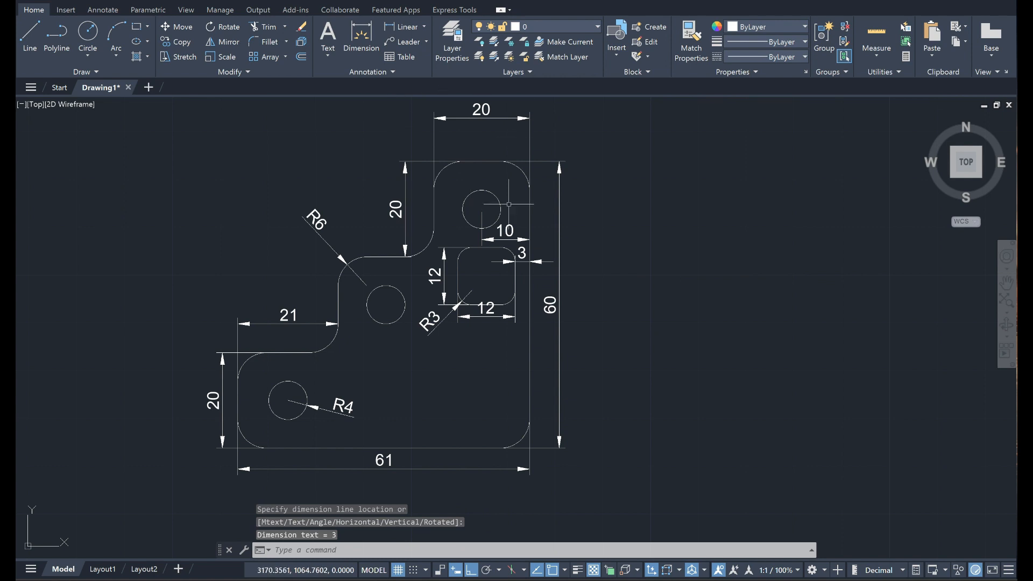
# Modify the ISO-25 dimension style to use an overall scale of 0.5 for dimension features.
pyautogui.click(355, 71)
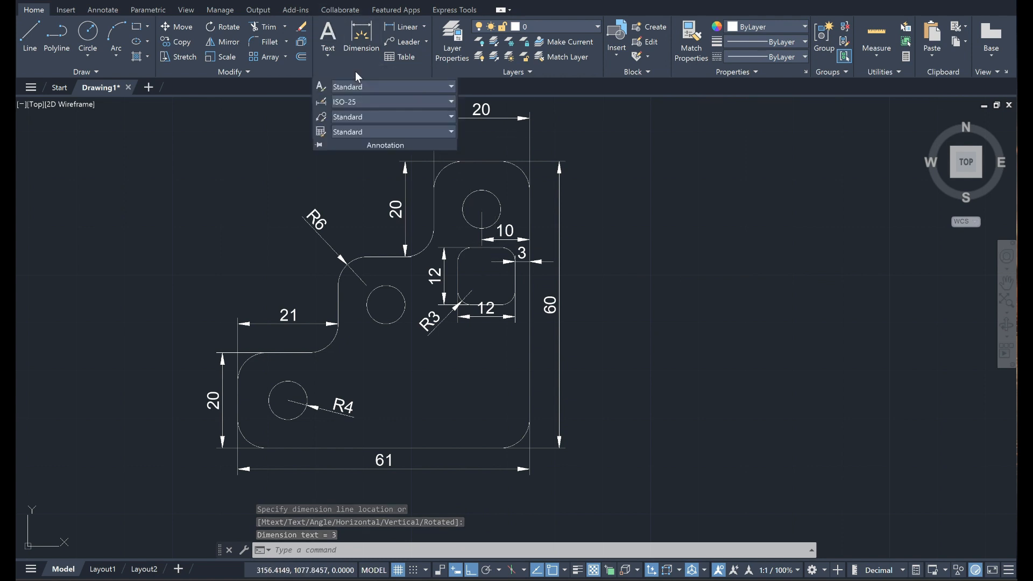
pyautogui.click(325, 102)
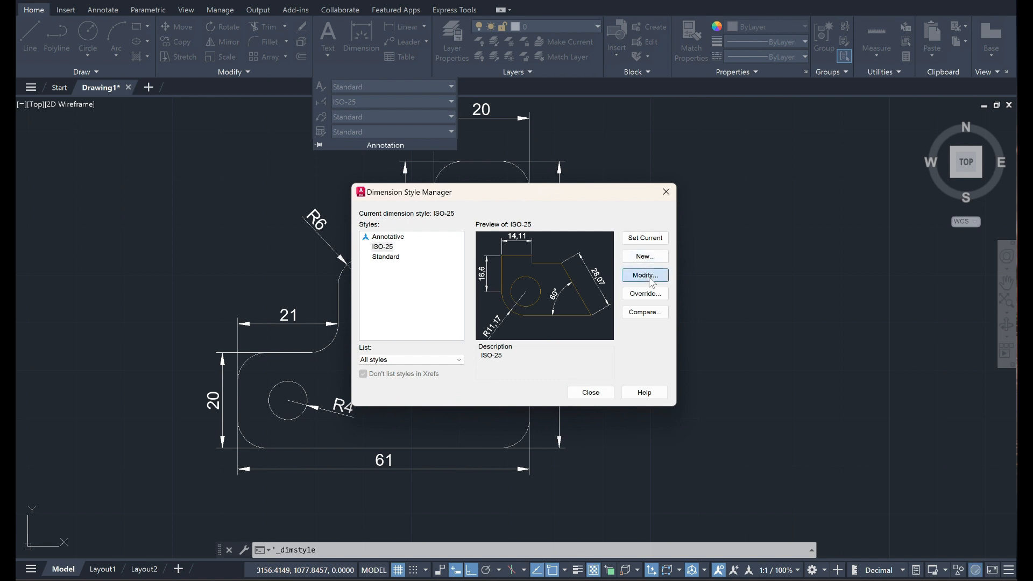
pyautogui.click(650, 278)
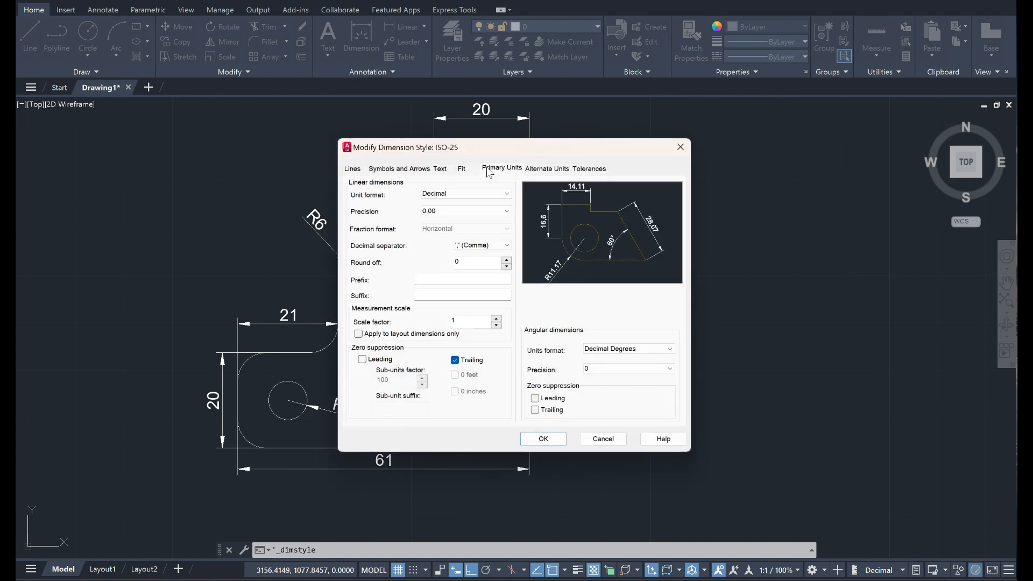
pyautogui.click(454, 169)
pyautogui.click(462, 170)
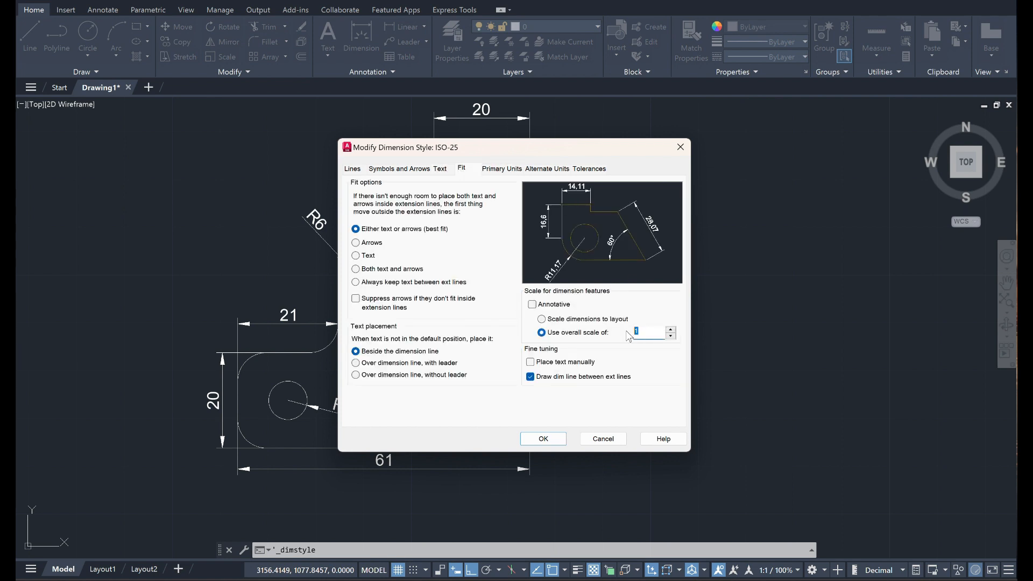
pyautogui.write('0.5')
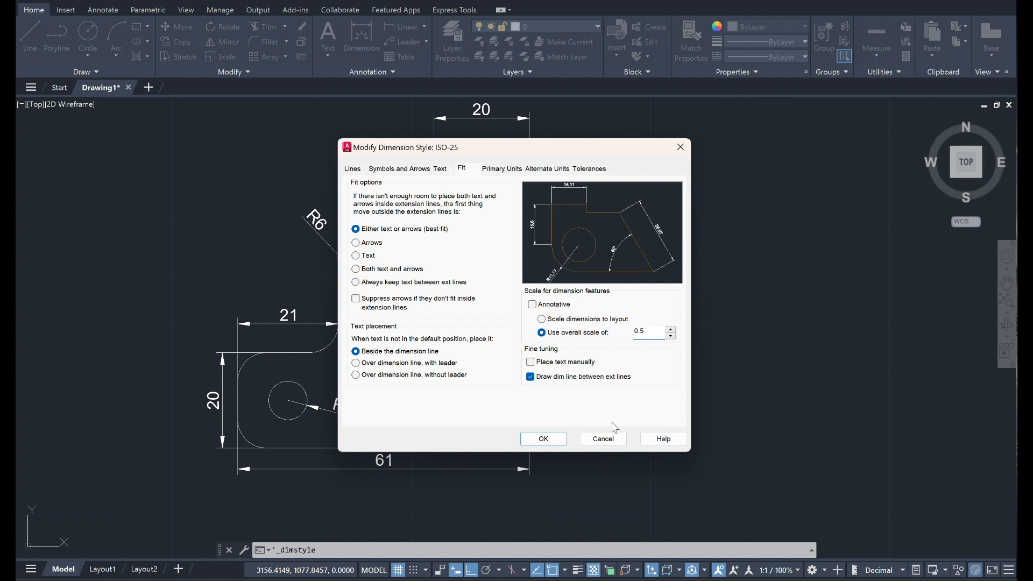
# Set the ISO-25 style's decimal separator to a period and make the style current for the drawing.
pyautogui.click(503, 169)
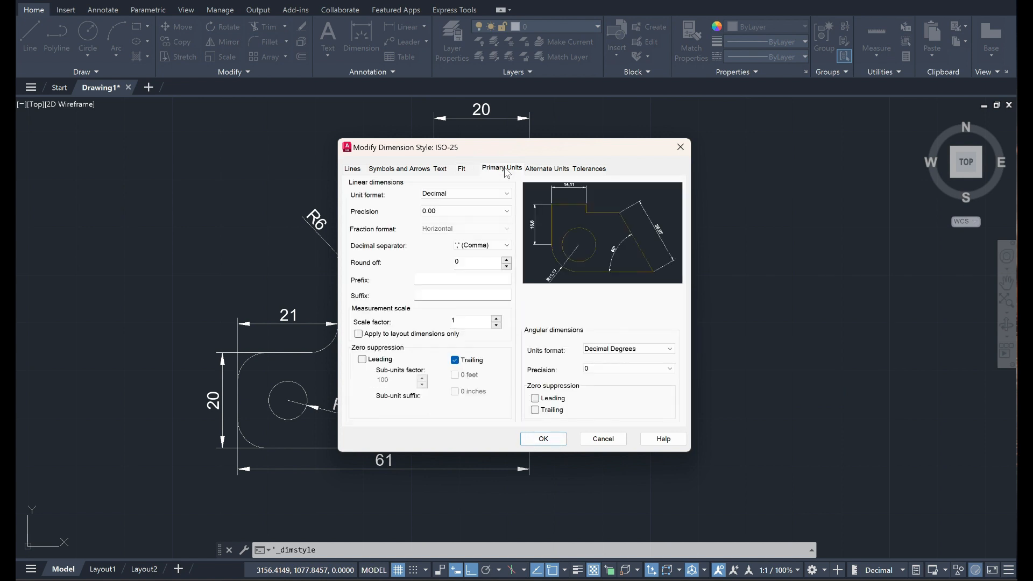
pyautogui.click(483, 247)
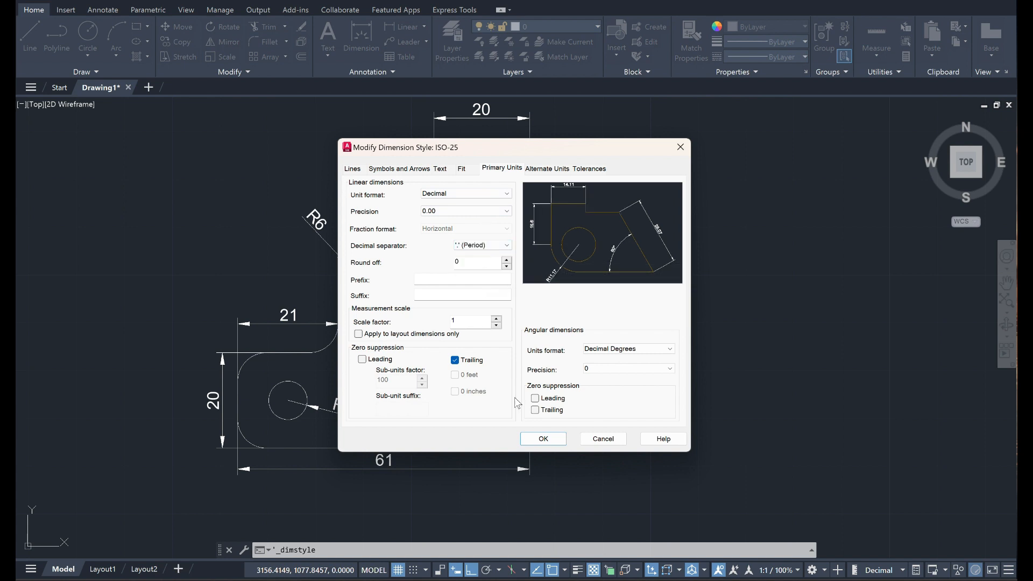
pyautogui.click(544, 439)
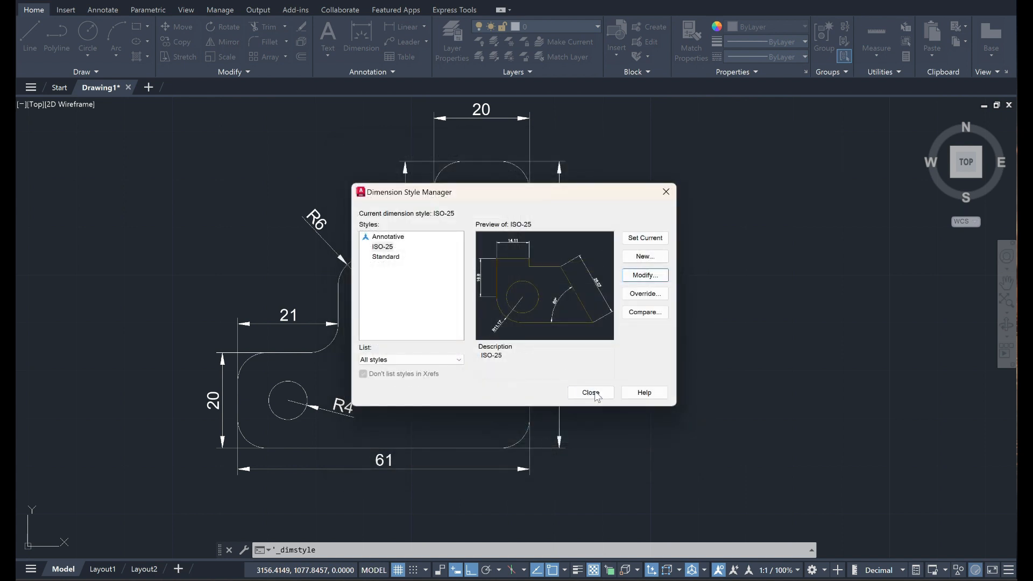
pyautogui.click(643, 242)
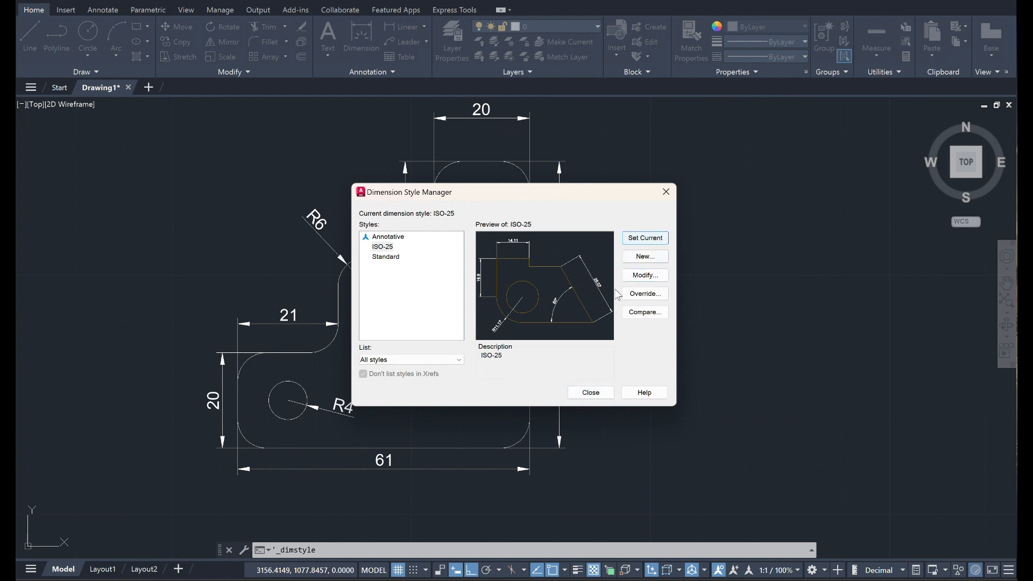
pyautogui.click(596, 393)
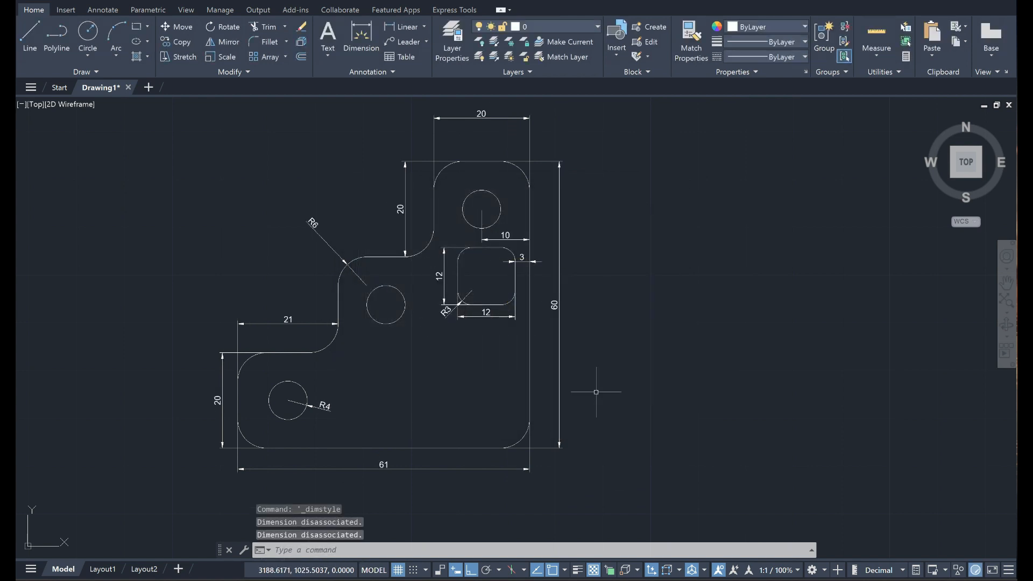